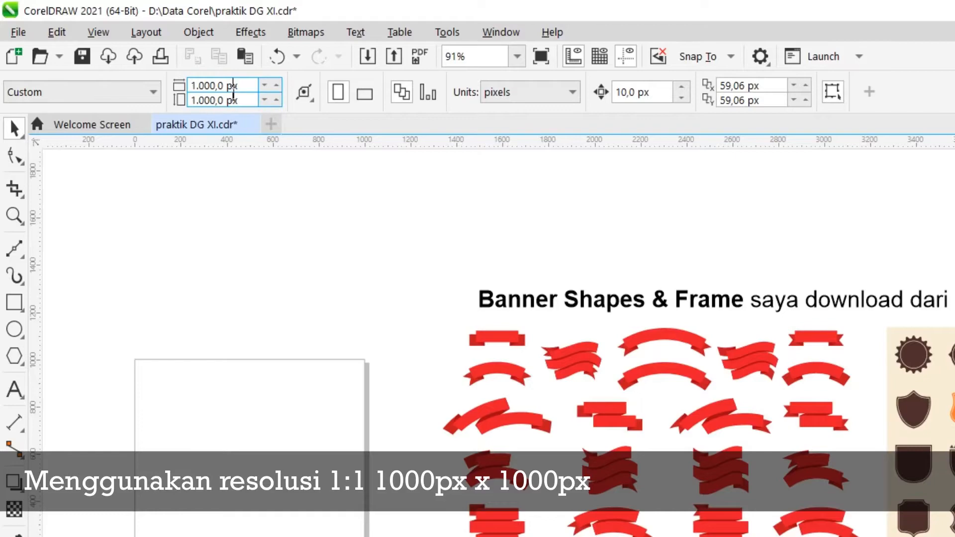
# Create a page-sized rectangle and fill it with Deep Yellow
pyautogui.scroll(-2, 483, 367)
pyautogui.scroll(1, 661, 424)
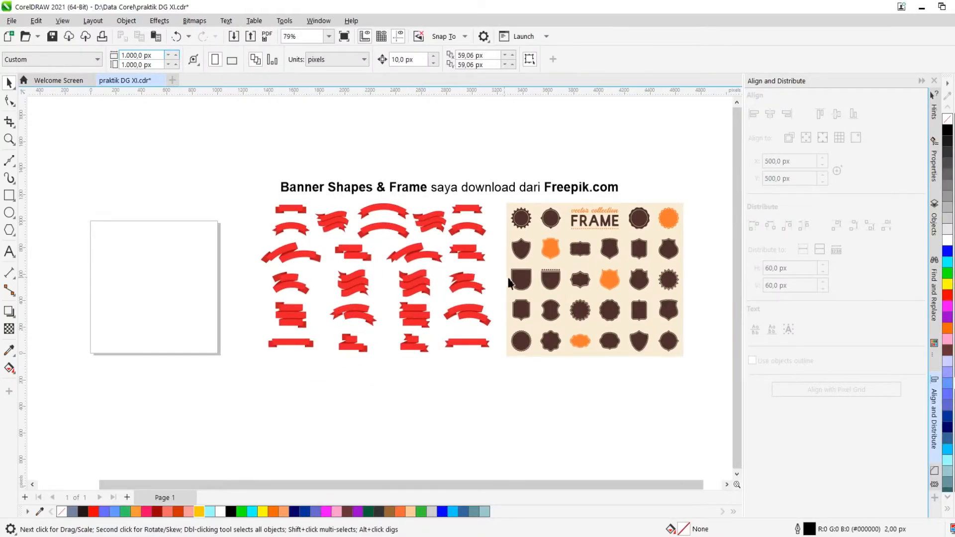
pyautogui.doubleClick(9, 195)
pyautogui.scroll(-1, 188, 256)
pyautogui.scroll(2, 188, 256)
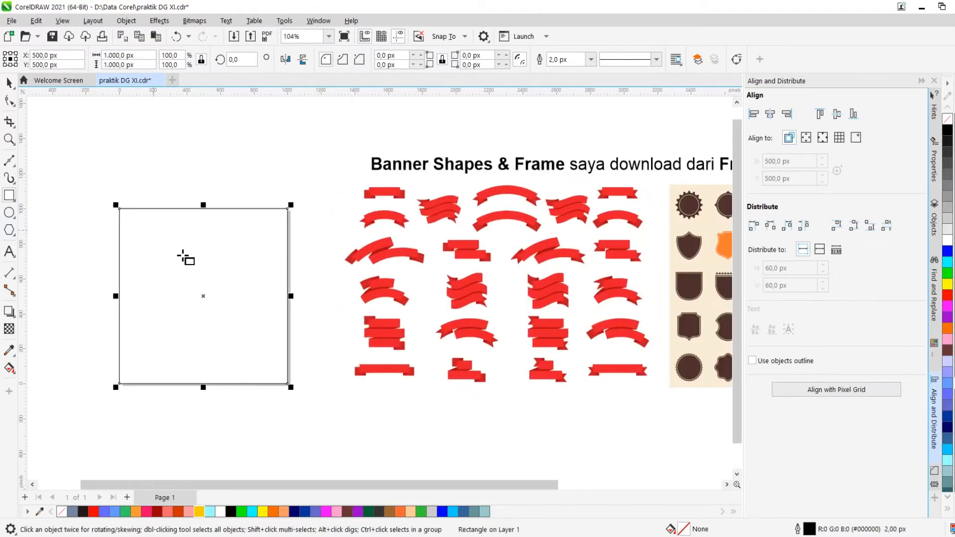
pyautogui.click(199, 512)
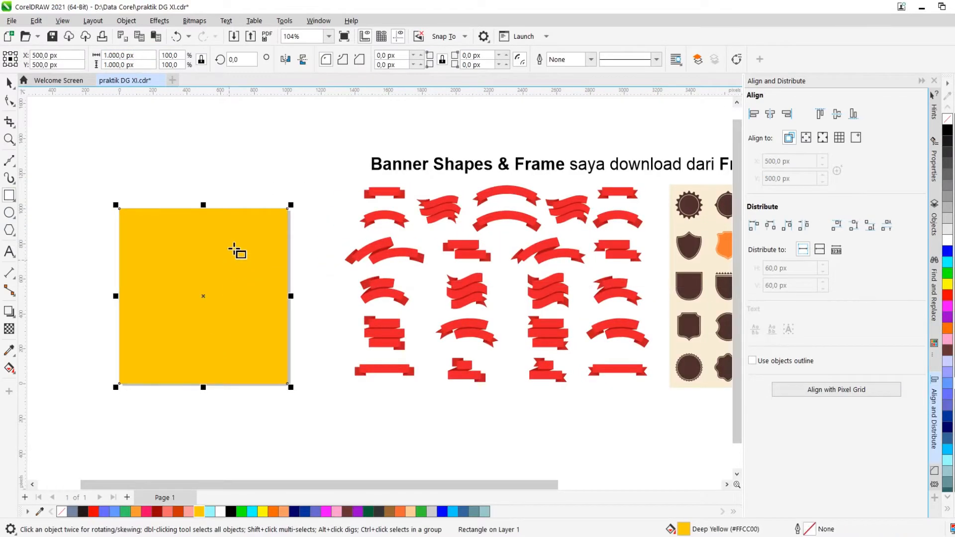
# Ungroup the Freepik frame collection and delete its beige background
pyautogui.scroll(-2, 235, 251)
pyautogui.click(298, 281)
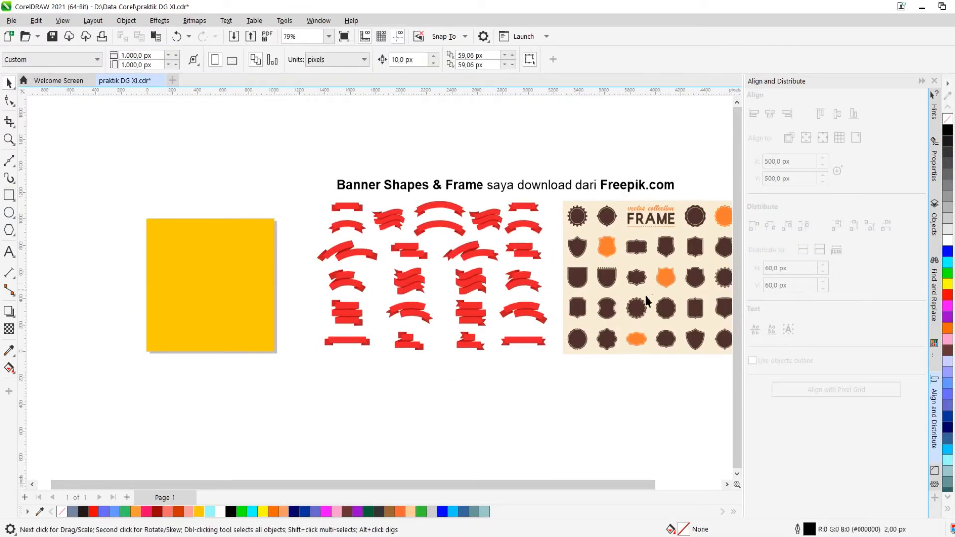
pyautogui.scroll(4, 713, 299)
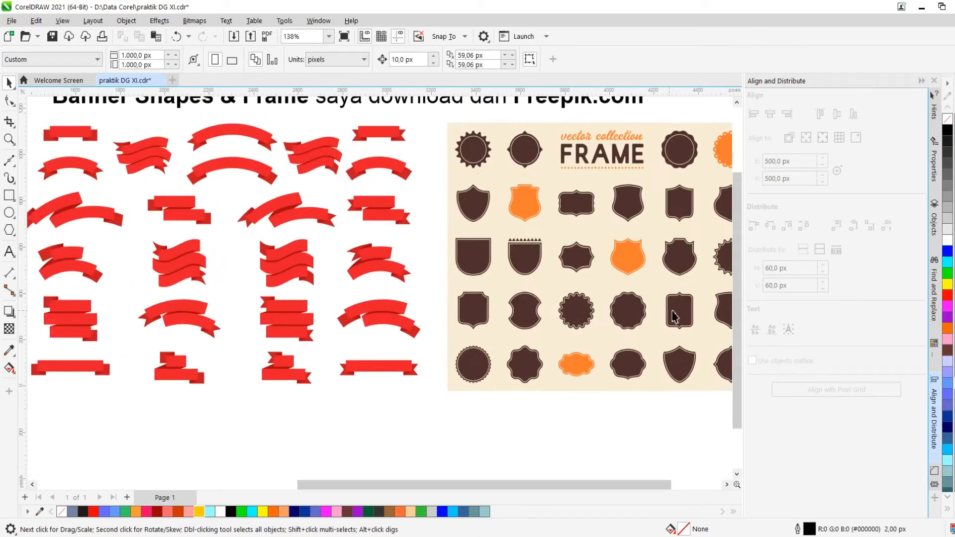
pyautogui.scroll(4, 673, 317)
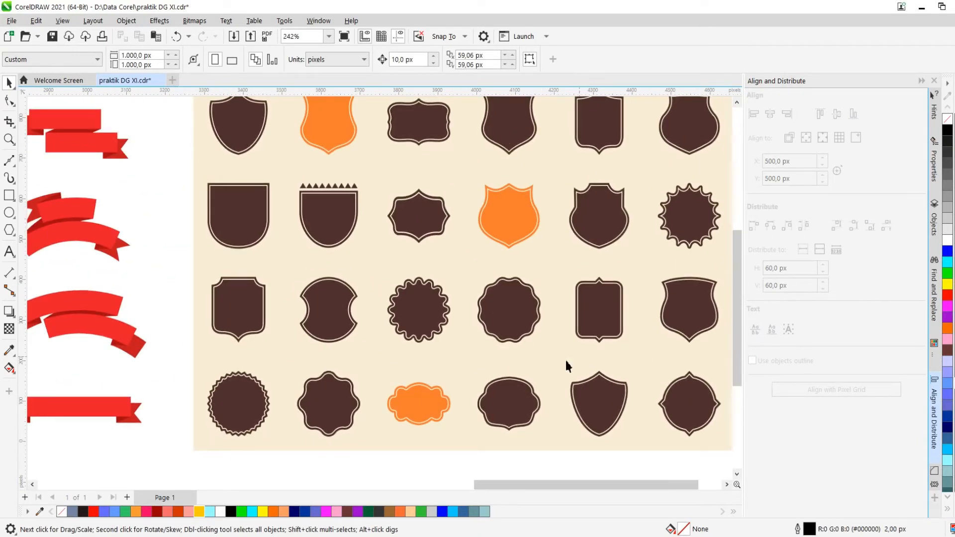
pyautogui.rightClick(535, 353)
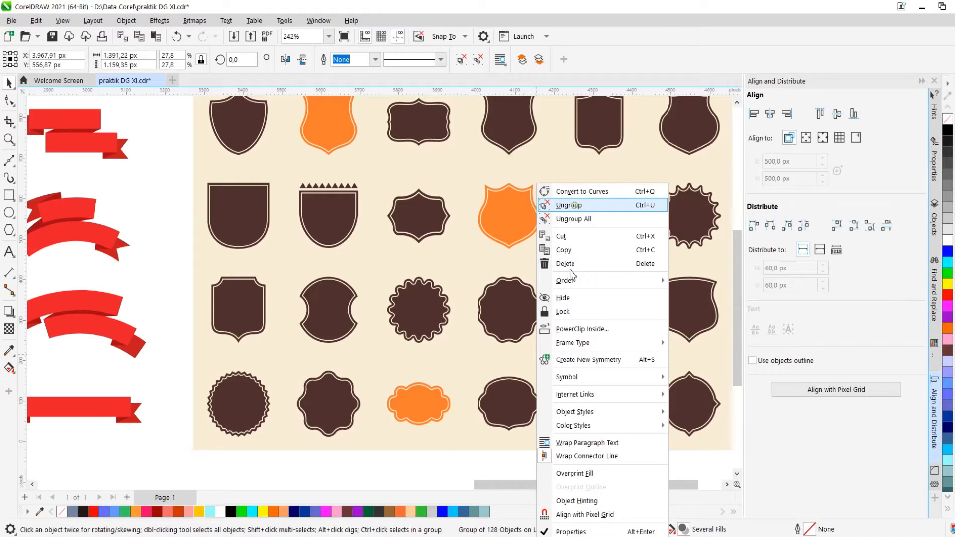
pyautogui.click(574, 205)
pyautogui.scroll(-3, 540, 351)
pyautogui.click(537, 440)
pyautogui.scroll(-3, 549, 357)
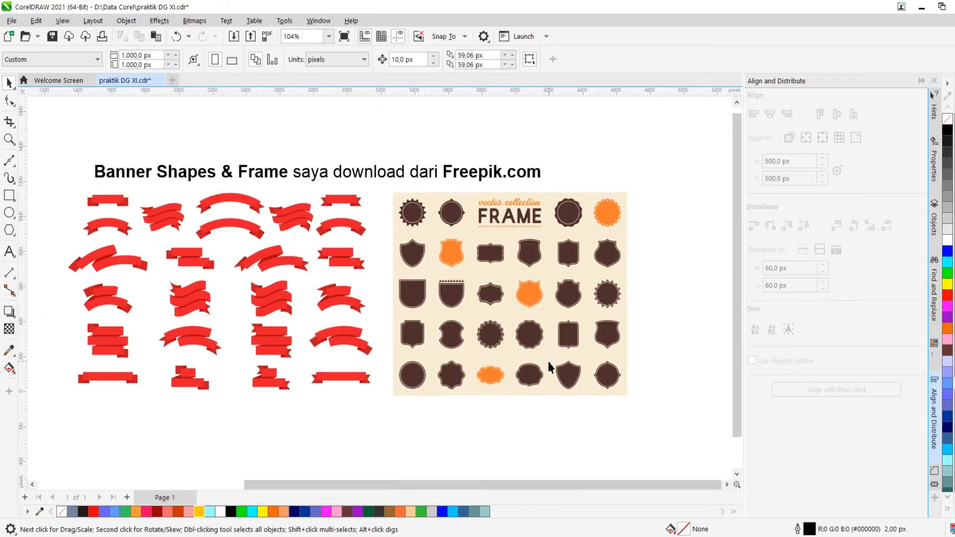
pyautogui.click(550, 357)
pyautogui.press('Delete')
# Move the wavy round frame onto the yellow square, enlarged to about 618 px
pyautogui.scroll(4, 549, 356)
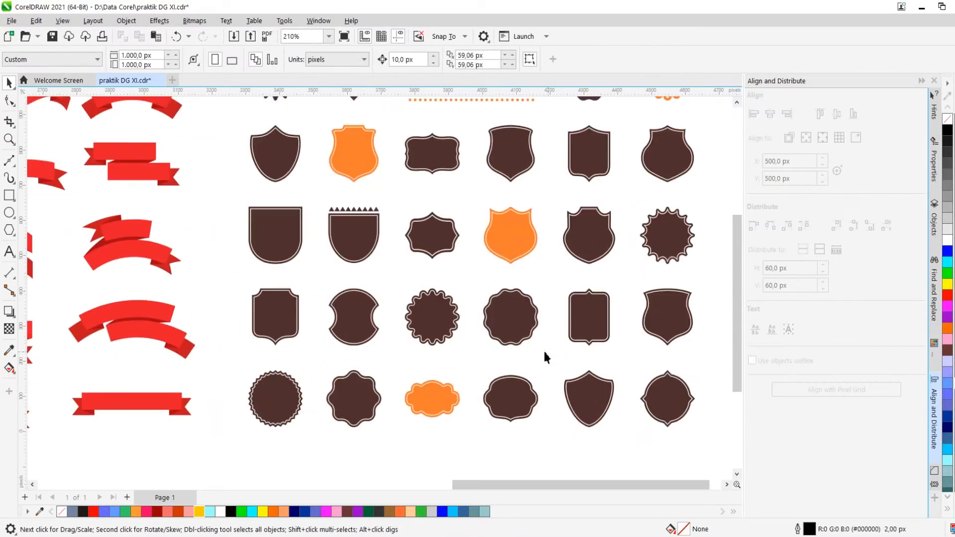
pyautogui.click(475, 285)
pyautogui.scroll(-4, 498, 288)
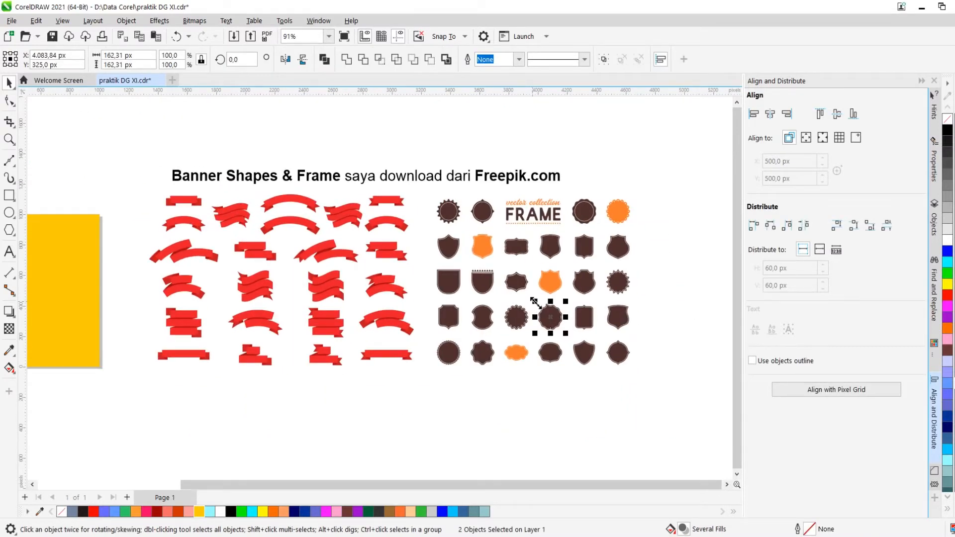
pyautogui.scroll(-3, 610, 319)
pyautogui.scroll(2, 600, 331)
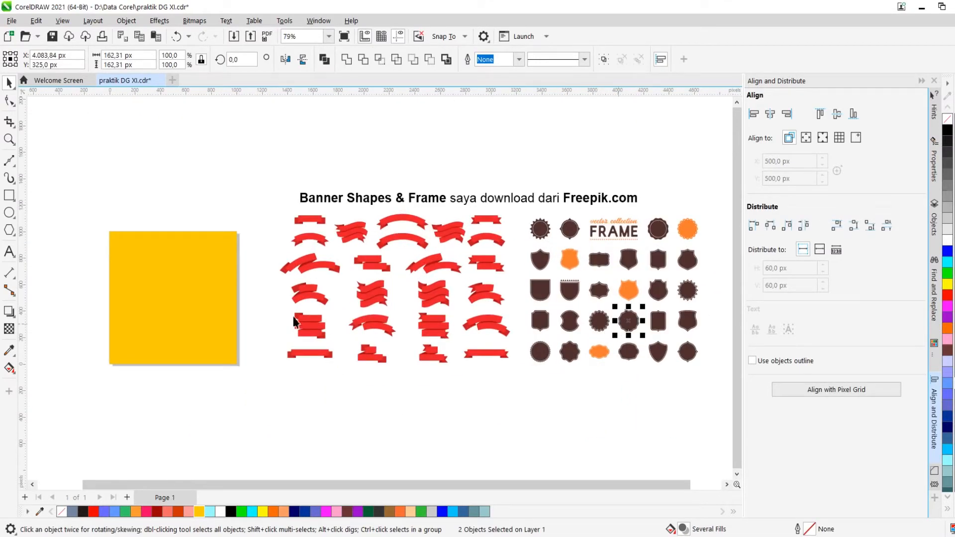
pyautogui.moveTo(638, 319); pyautogui.dragTo(212, 282)
# Select the frame together with the yellow square and center the frame horizontally on it
pyautogui.scroll(1, 394, 305)
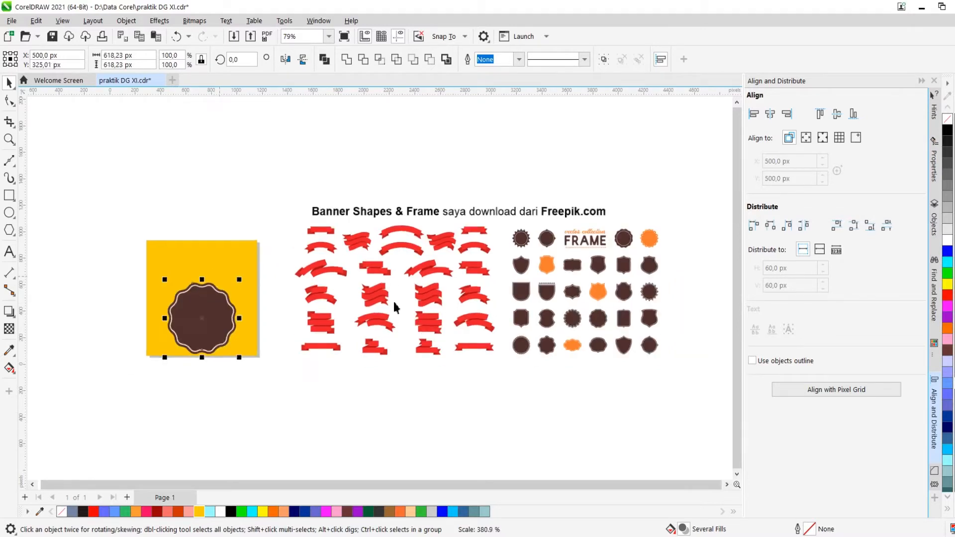
pyautogui.moveTo(281, 343); pyautogui.dragTo(300, 249)
pyautogui.keyDown('shift'); pyautogui.click(300, 249); pyautogui.keyUp('shift')
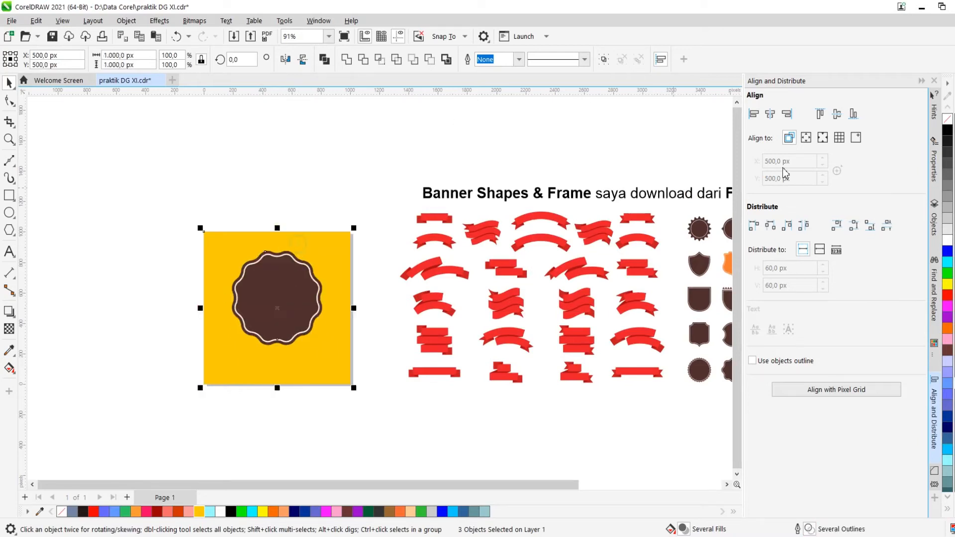
pyautogui.click(777, 118)
pyautogui.click(358, 169)
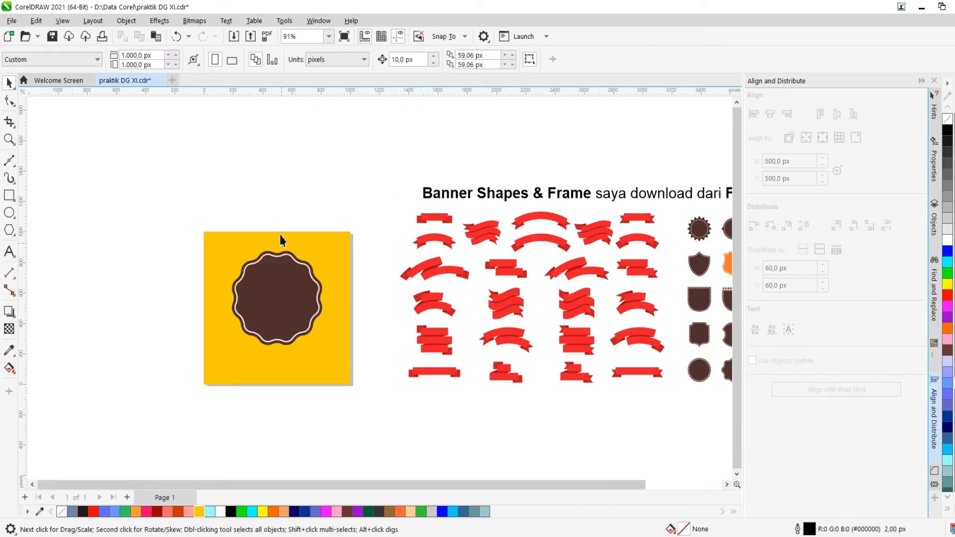
# Use Smart Fill inside the frame's inner region to create a new filled shape
pyautogui.scroll(-2, 280, 234)
pyautogui.scroll(5, 295, 267)
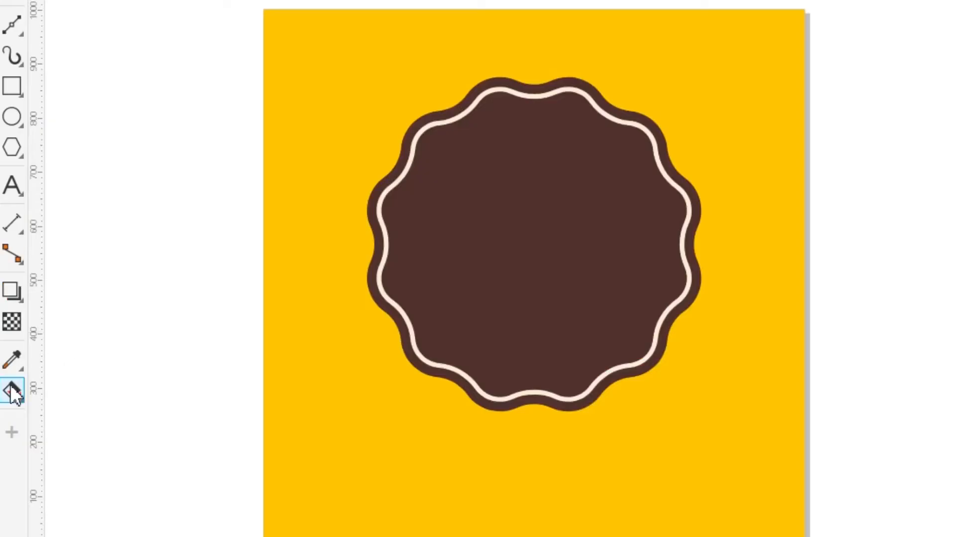
pyautogui.click(9, 368)
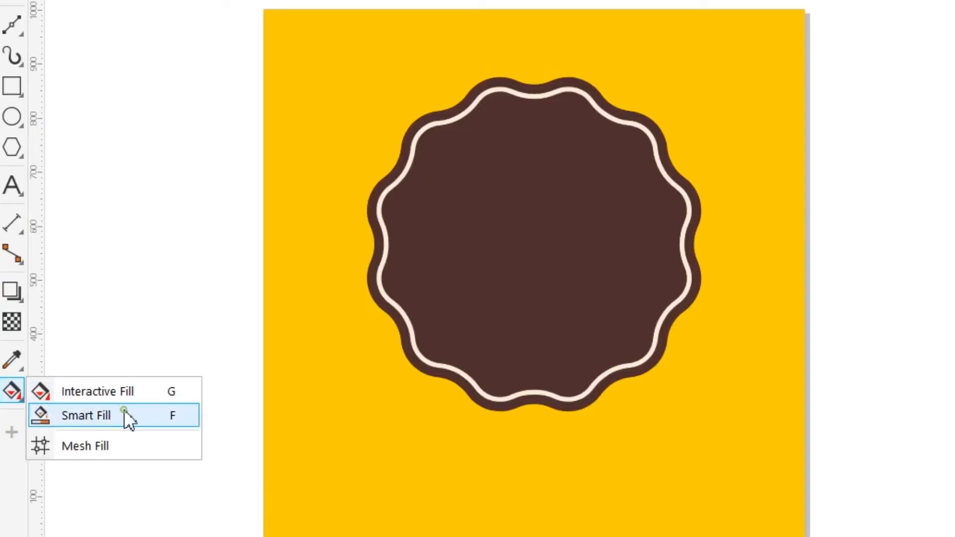
pyautogui.click(124, 414)
pyautogui.click(285, 294)
pyautogui.scroll(-4, 315, 278)
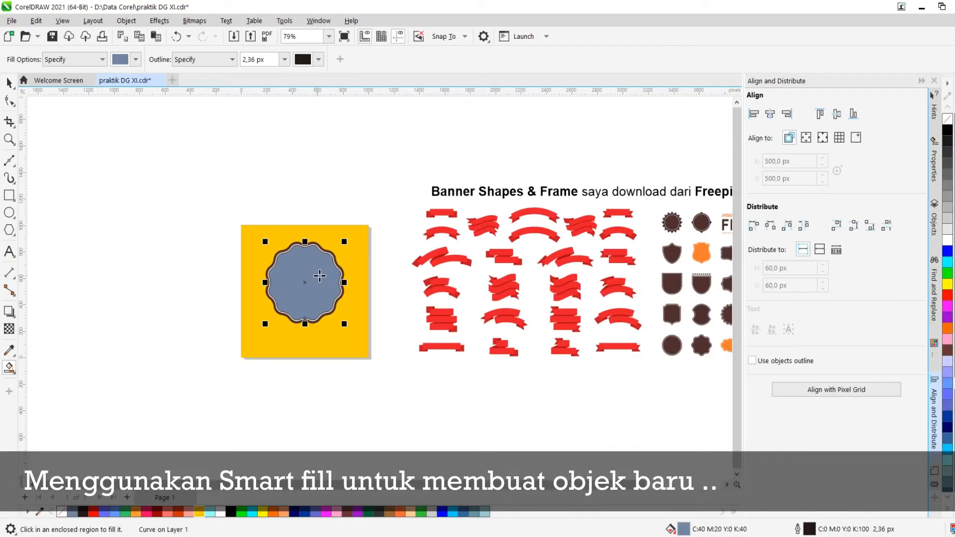
pyautogui.press('space')
pyautogui.moveTo(315, 279); pyautogui.dragTo(197, 289)
pyautogui.moveTo(294, 271); pyautogui.dragTo(370, 271)
pyautogui.hotkey('ctrl', 'z')
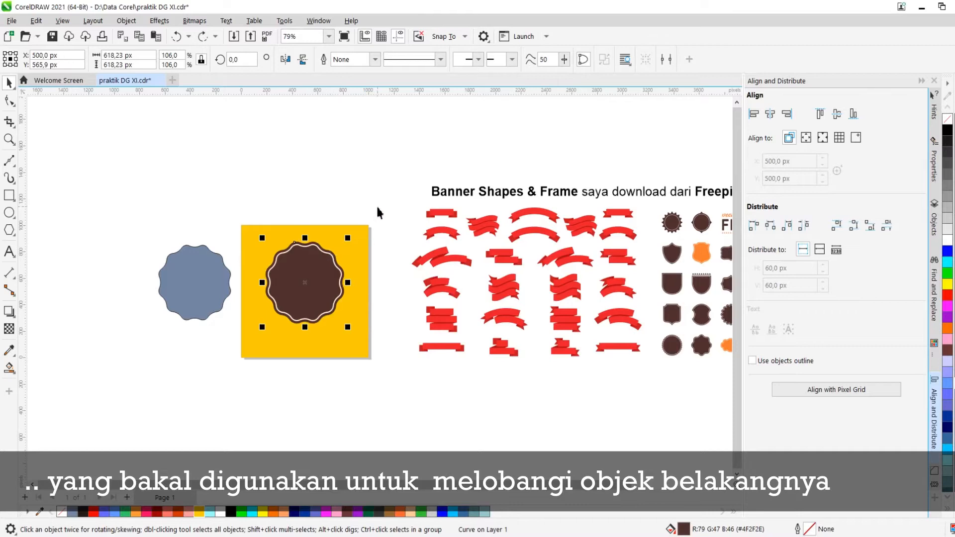
pyautogui.click(238, 332)
pyautogui.hotkey('ctrl', 'z')
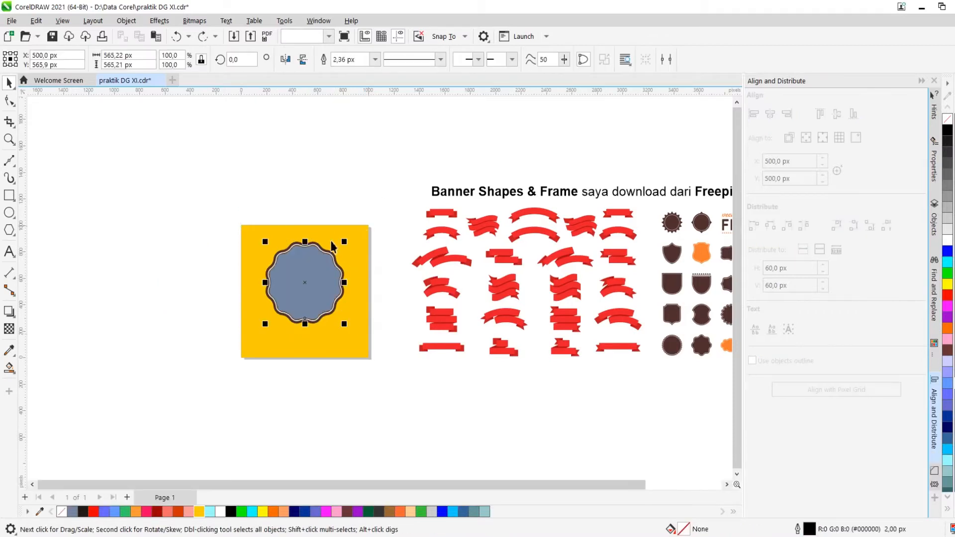
# Select the two parts of the wavy frame and group them
pyautogui.scroll(8, 281, 277)
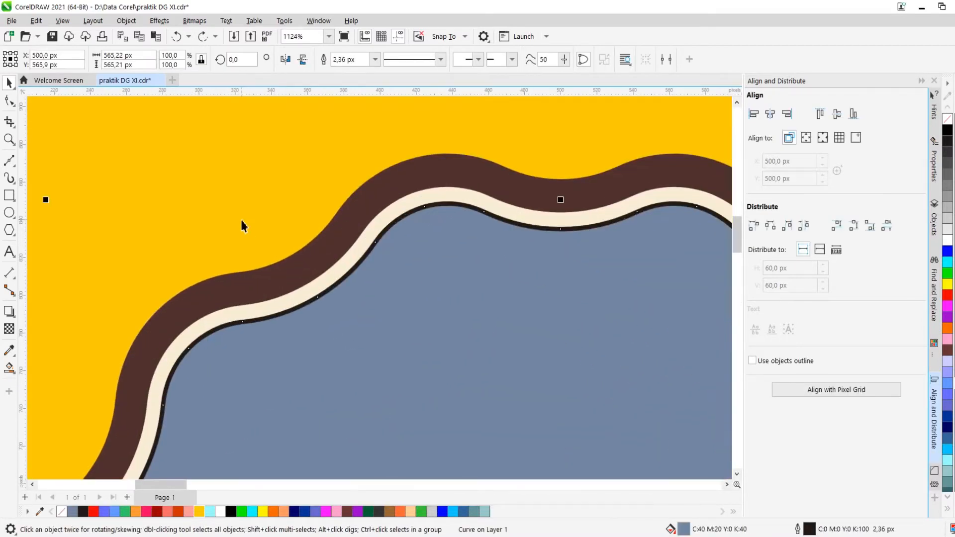
pyautogui.scroll(-8, 299, 260)
pyautogui.press('Escape')
pyautogui.scroll(6, 293, 269)
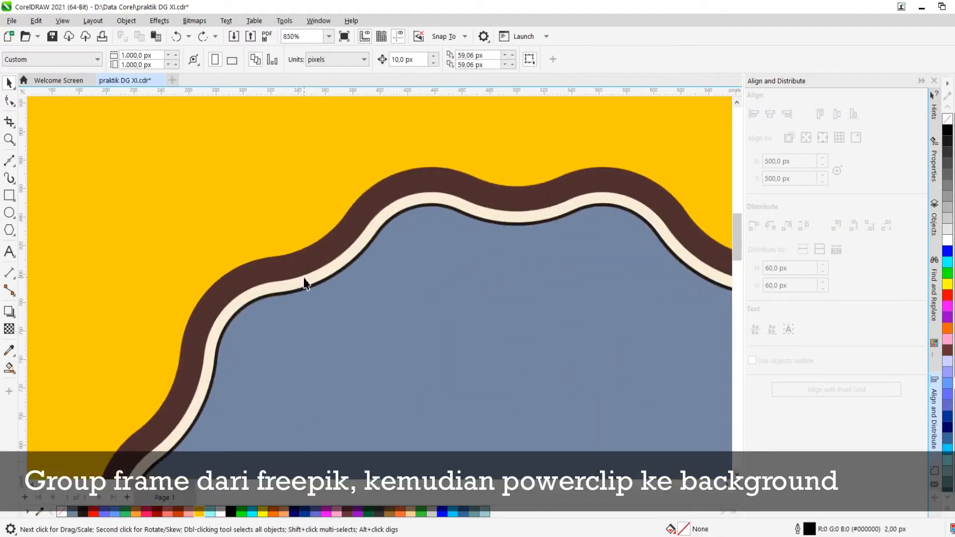
pyautogui.click(307, 271)
pyautogui.keyDown('shift'); pyautogui.click(315, 248); pyautogui.keyUp('shift')
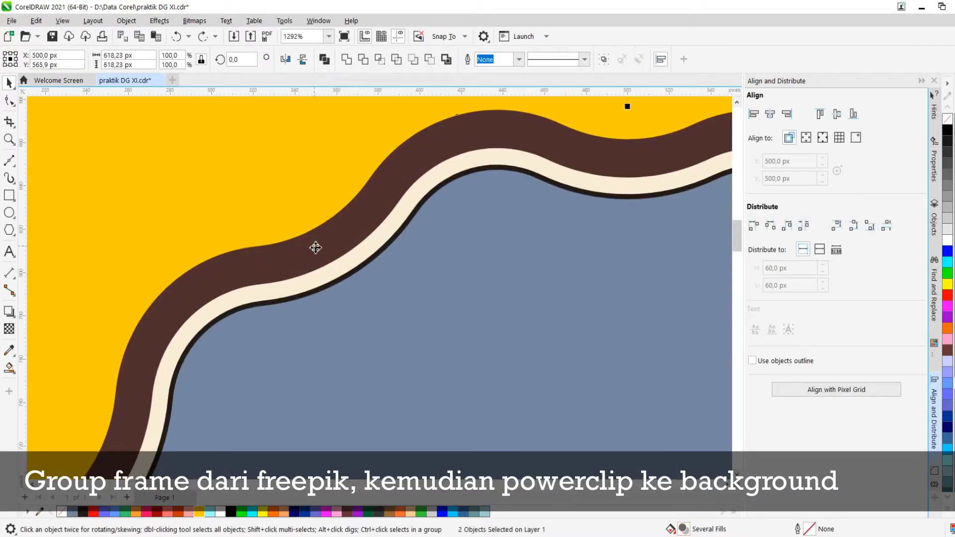
pyautogui.scroll(-8, 316, 247)
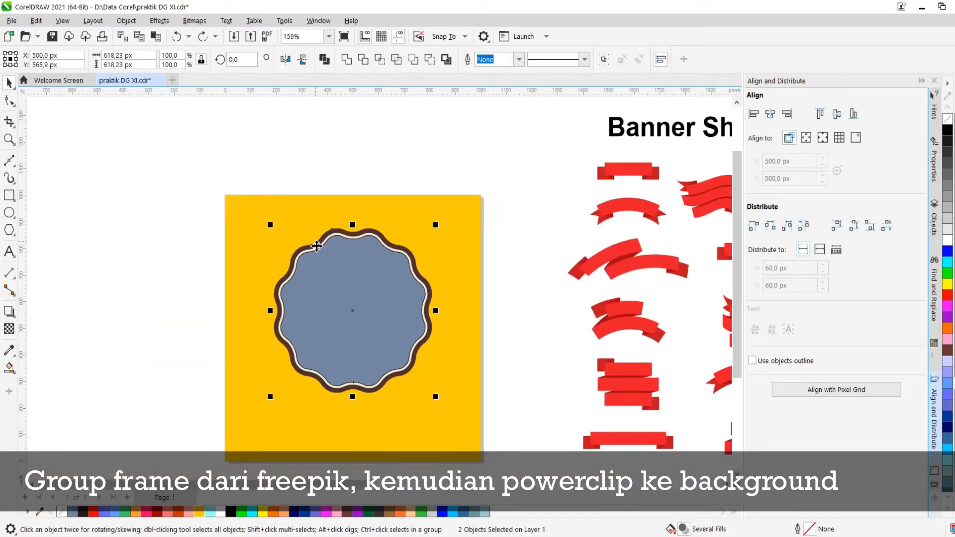
pyautogui.click(604, 59)
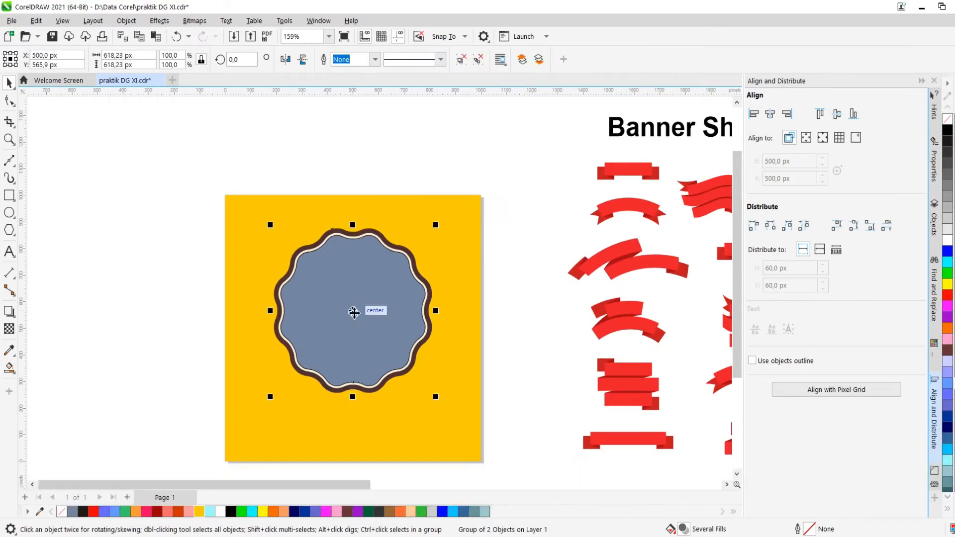
# PowerClip the grouped frame inside the yellow square and check the PowerClip contents
pyautogui.moveTo(342, 323); pyautogui.dragTo(159, 322)
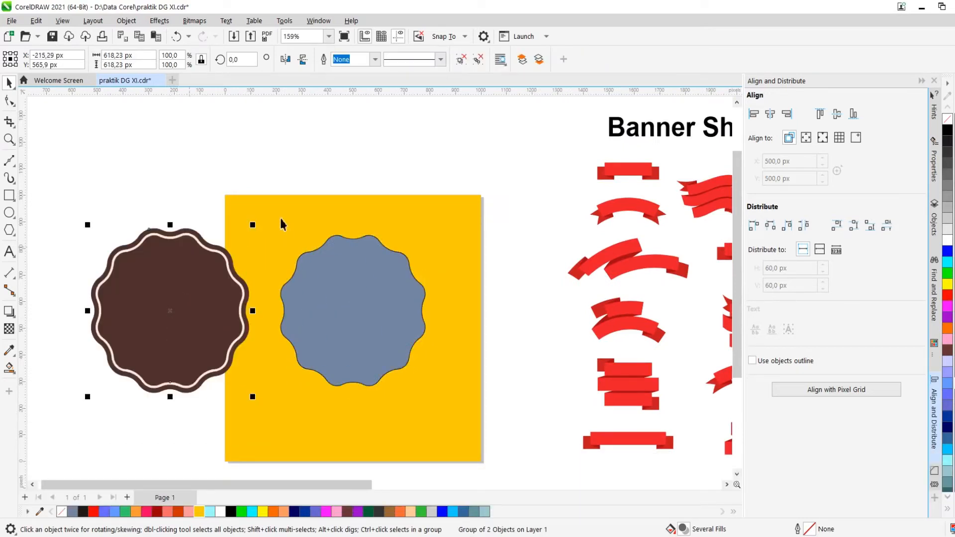
pyautogui.press('c')
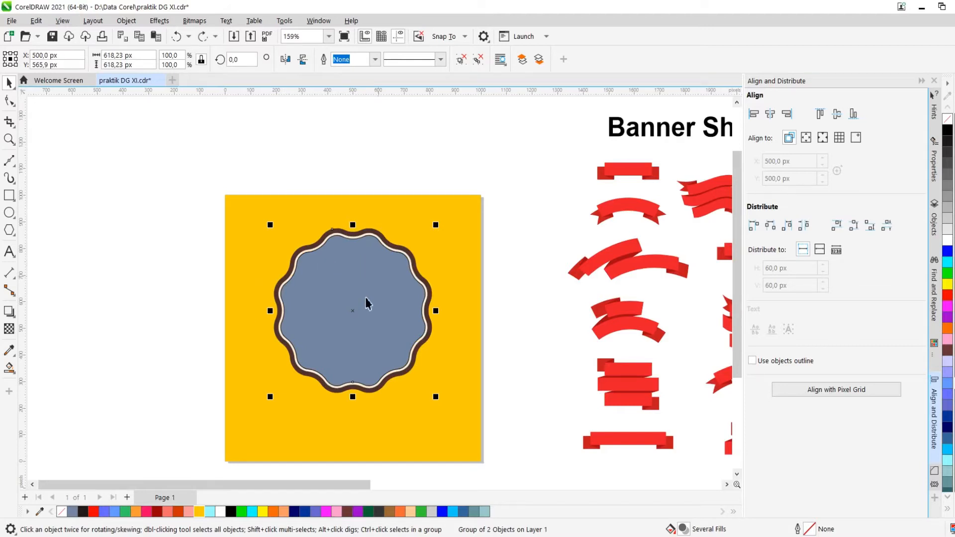
pyautogui.rightClick(356, 312)
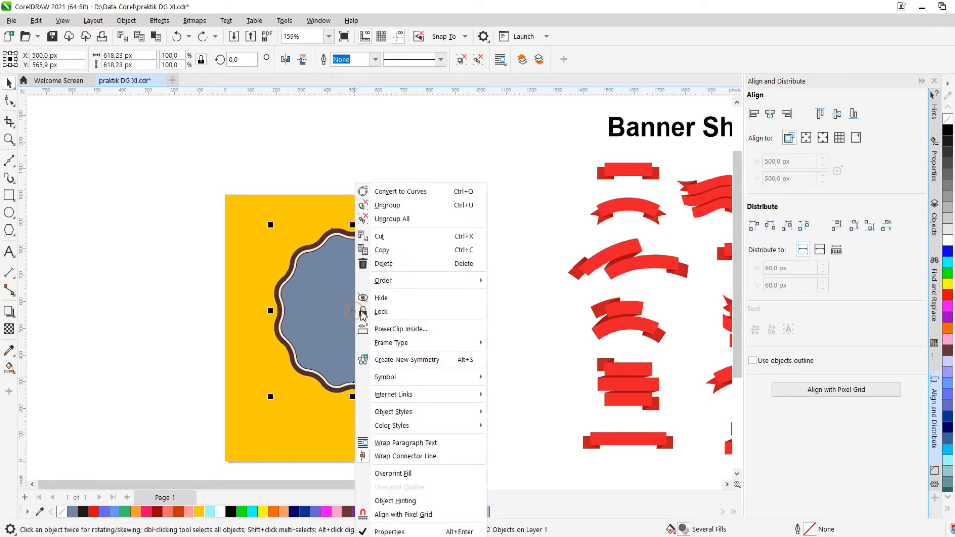
pyautogui.click(437, 329)
pyautogui.click(445, 234)
pyautogui.rightClick(449, 233)
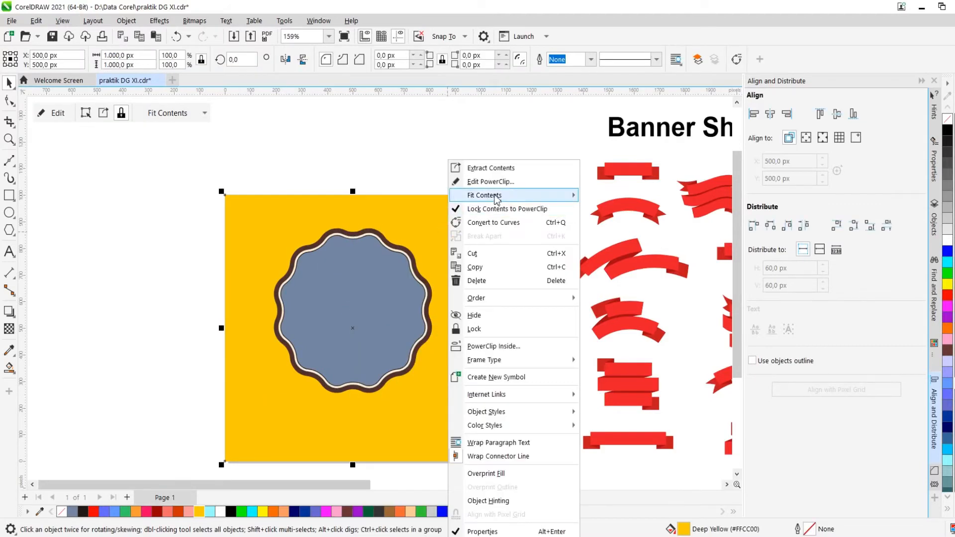
pyautogui.click(498, 183)
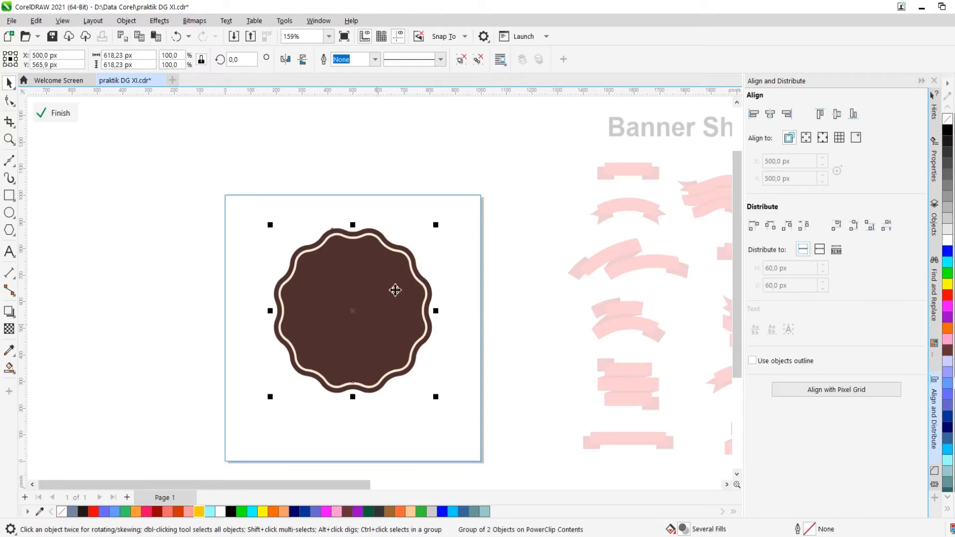
pyautogui.click(61, 113)
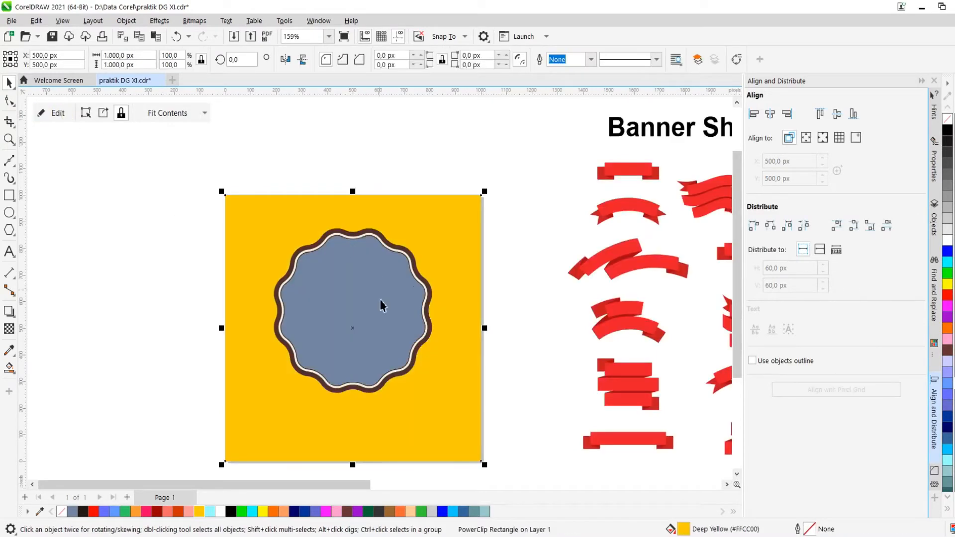
pyautogui.click(382, 304)
pyautogui.moveTo(353, 303); pyautogui.dragTo(207, 304)
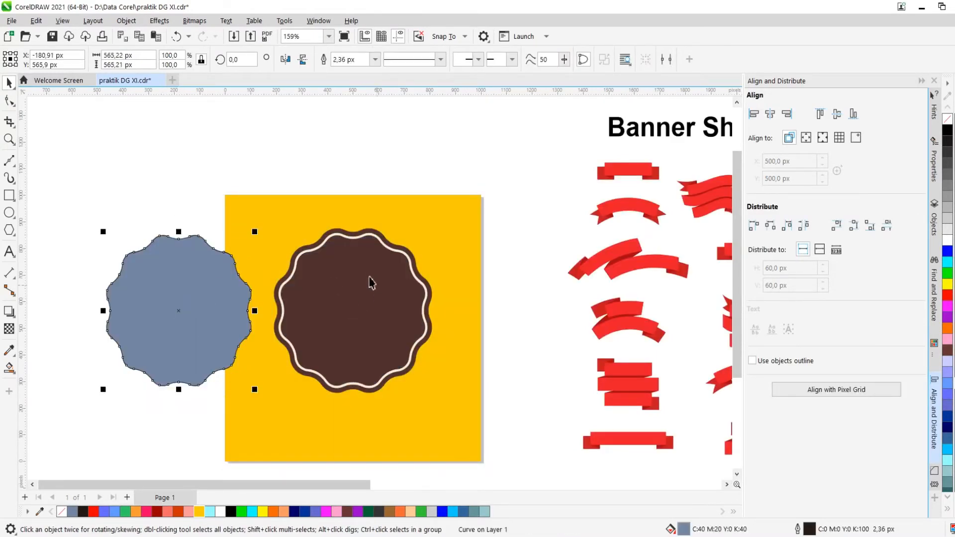
pyautogui.hotkey('ctrl', 'z')
pyautogui.scroll(-4, 374, 202)
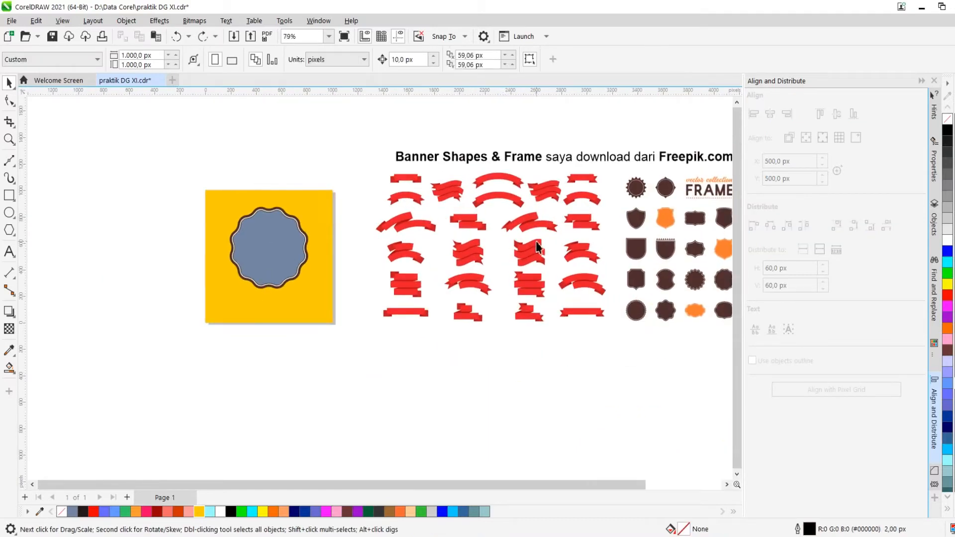
# Ungroup all the Freepik banner shapes and select the curved double ribbon
pyautogui.scroll(3, 572, 216)
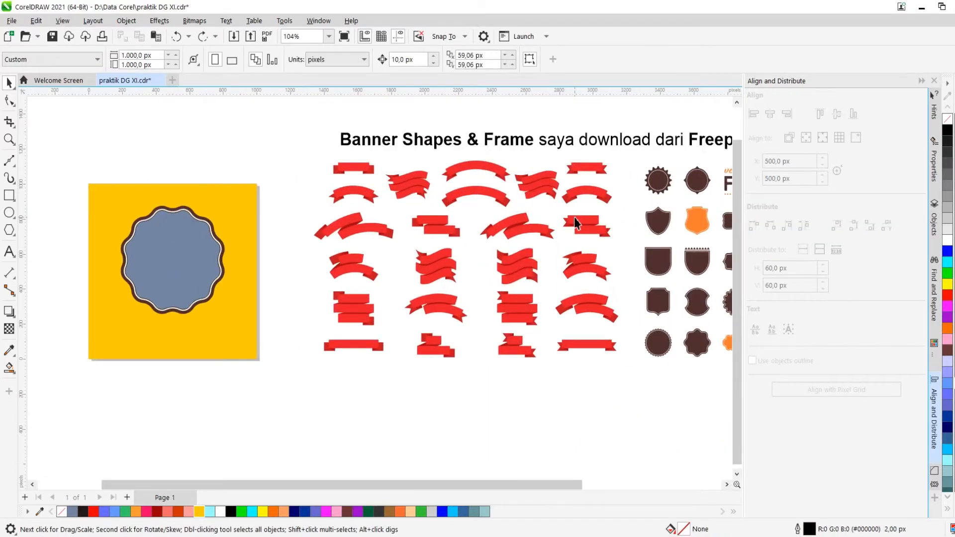
pyautogui.scroll(1, 478, 264)
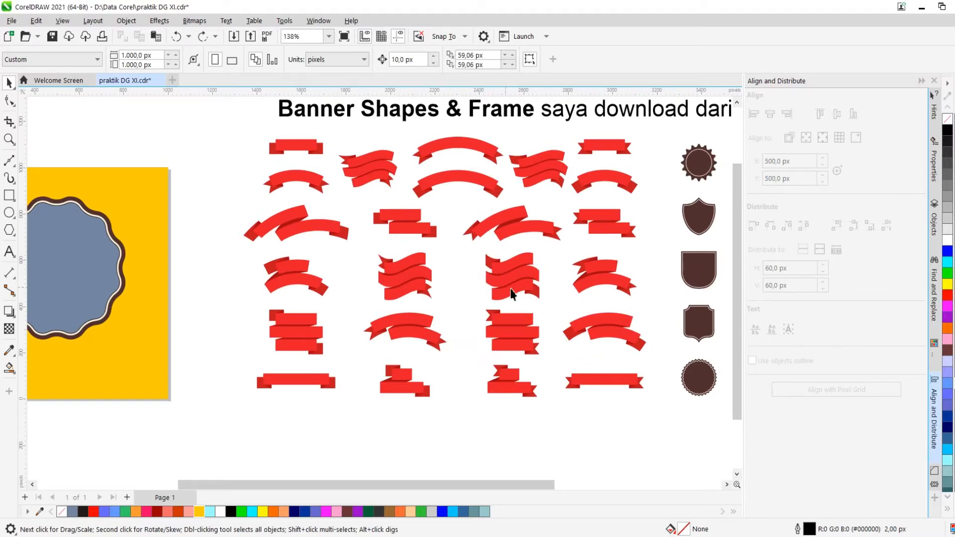
pyautogui.click(418, 340)
pyautogui.rightClick(402, 335)
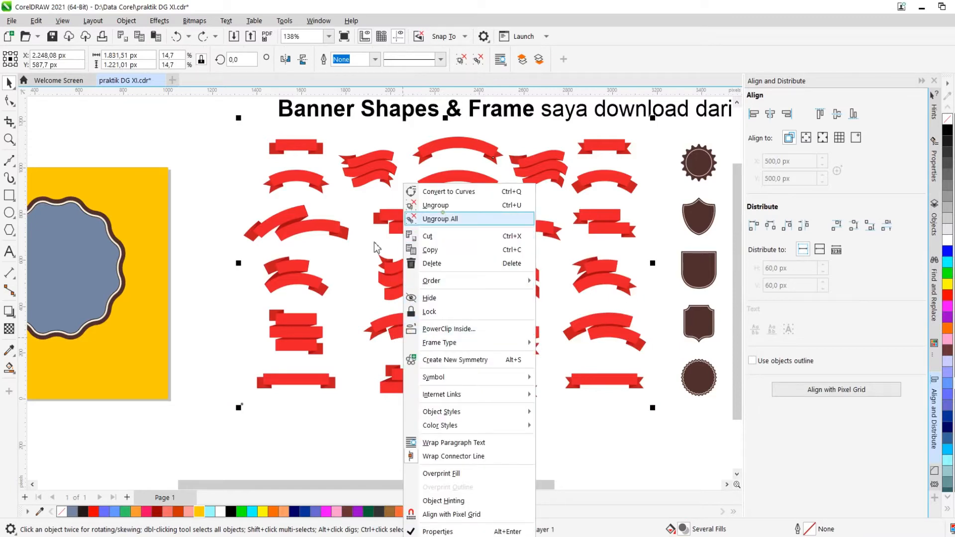
pyautogui.click(442, 218)
pyautogui.click(225, 292)
pyautogui.moveTo(468, 364); pyautogui.dragTo(348, 310)
pyautogui.press('Delete')
pyautogui.scroll(-2, 505, 314)
pyautogui.scroll(2, 170, 316)
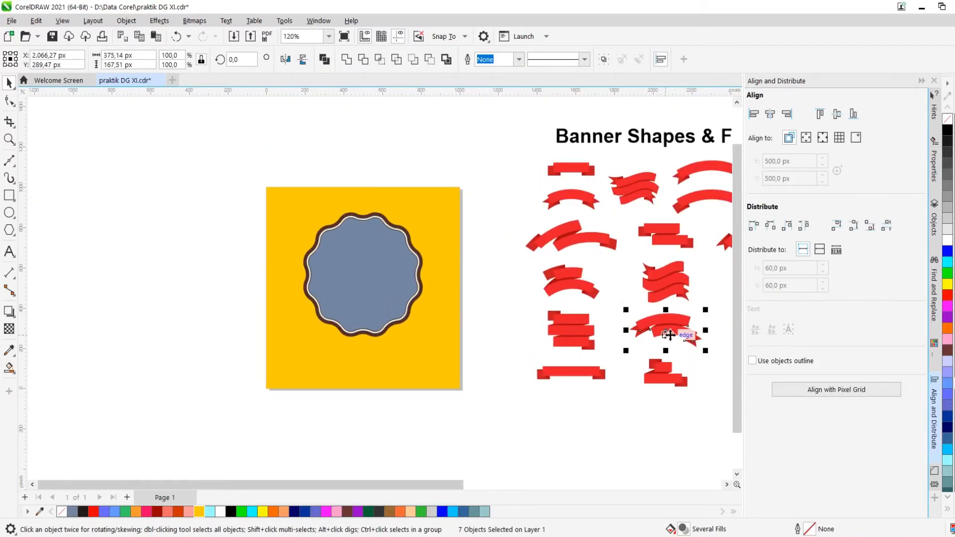
# Move the curved double ribbon onto the badge below the frame and enlarge it
pyautogui.moveTo(668, 334); pyautogui.dragTo(367, 341)
pyautogui.scroll(1, 449, 300)
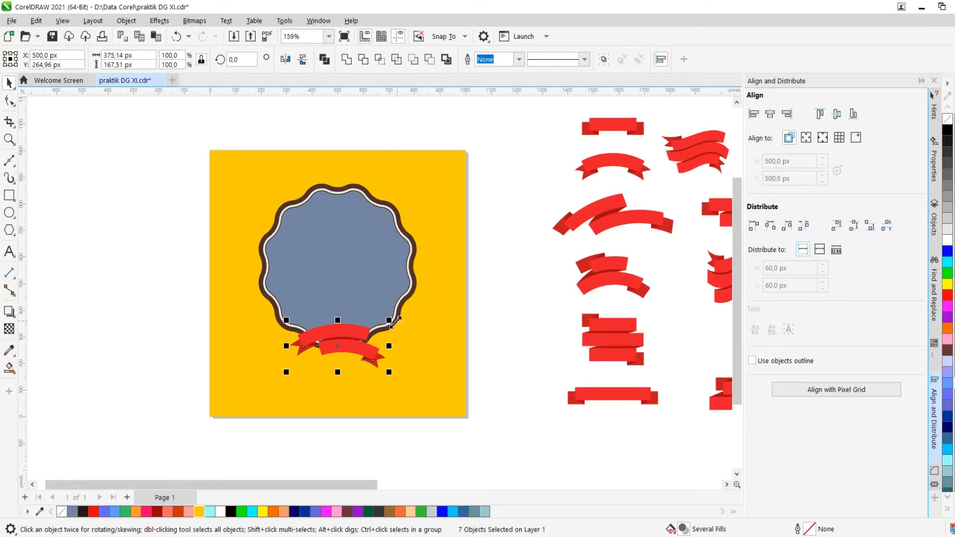
pyautogui.moveTo(389, 320); pyautogui.dragTo(430, 300)
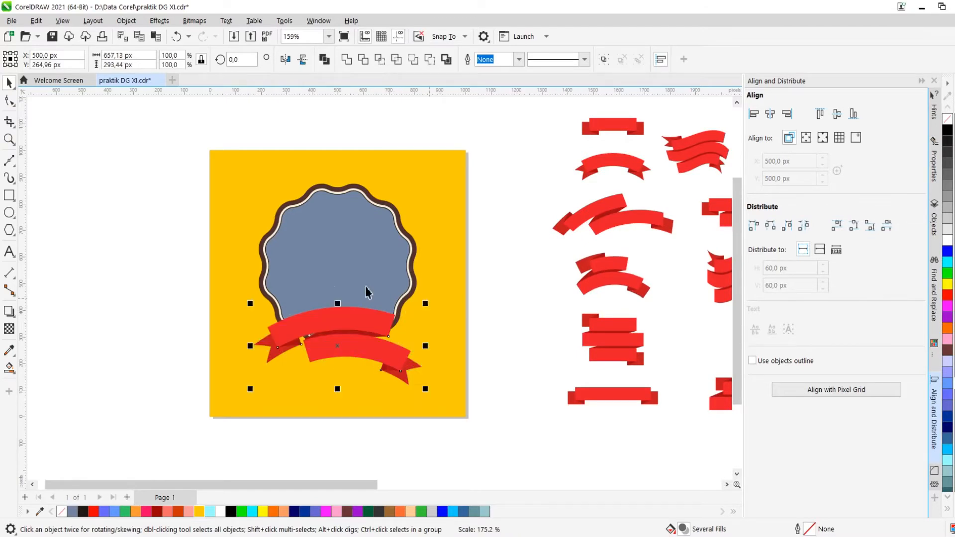
# Fill the frame's inner shape with white
pyautogui.click(332, 261)
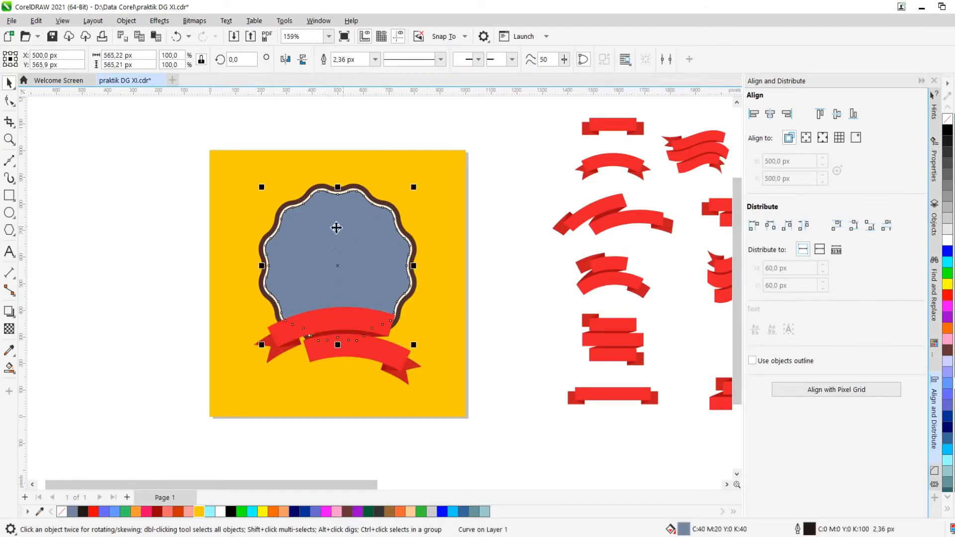
pyautogui.keyDown('shift'); pyautogui.click(408, 163); pyautogui.keyUp('shift')
pyautogui.click(328, 65)
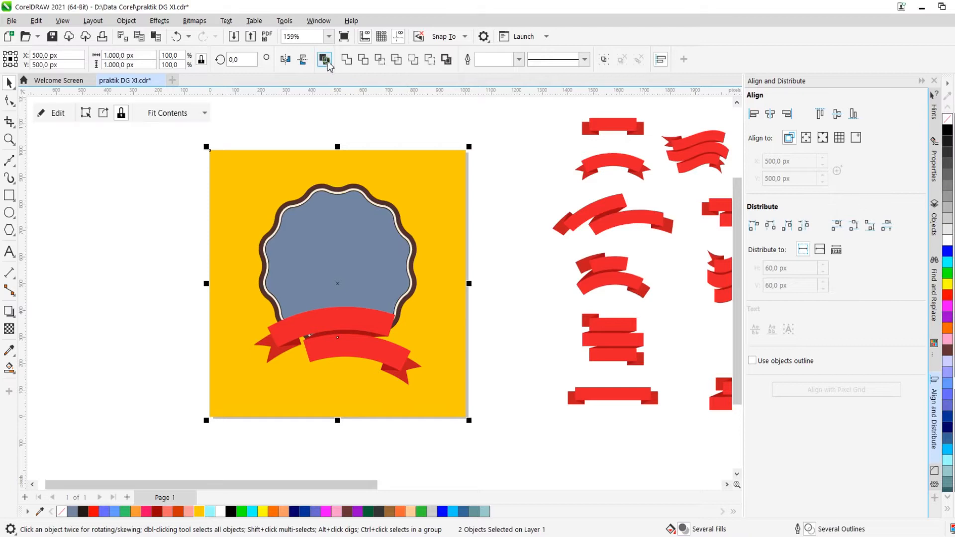
pyautogui.click(386, 142)
pyautogui.scroll(-2, 386, 148)
pyautogui.scroll(2, 393, 243)
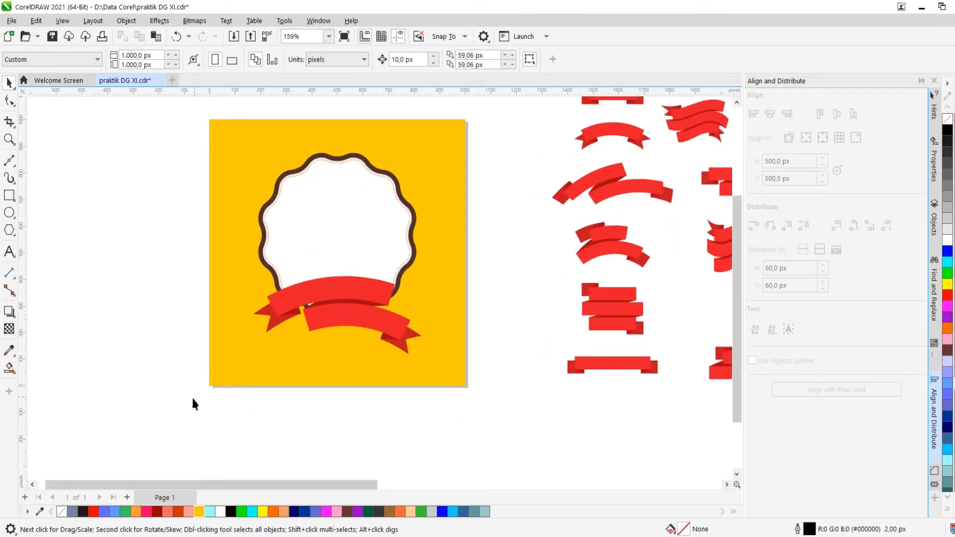
# Move the ribbon up over the frame's lower edge and enlarge it slightly
pyautogui.moveTo(462, 265); pyautogui.dragTo(463, 266)
pyautogui.moveTo(308, 301); pyautogui.dragTo(338, 271)
pyautogui.scroll(3, 338, 336)
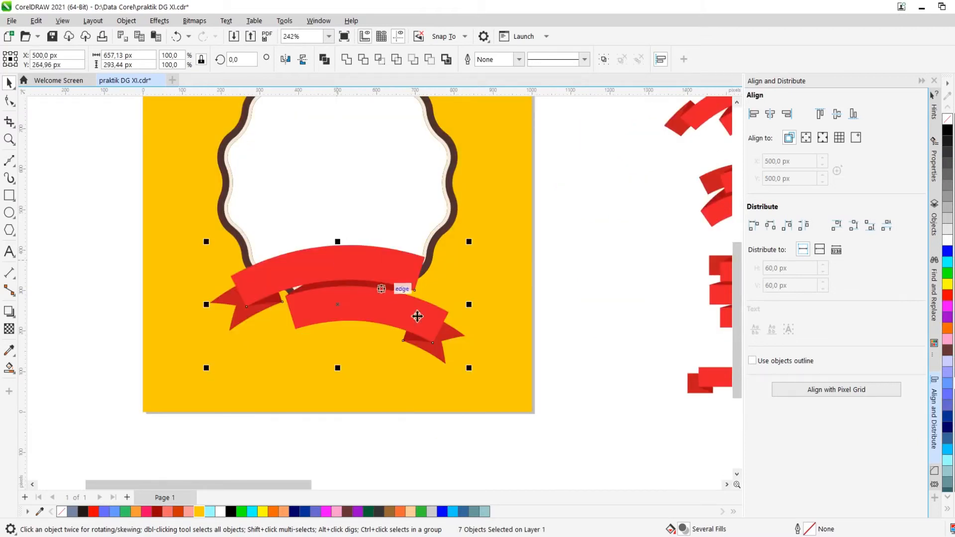
pyautogui.moveTo(469, 369); pyautogui.dragTo(498, 381)
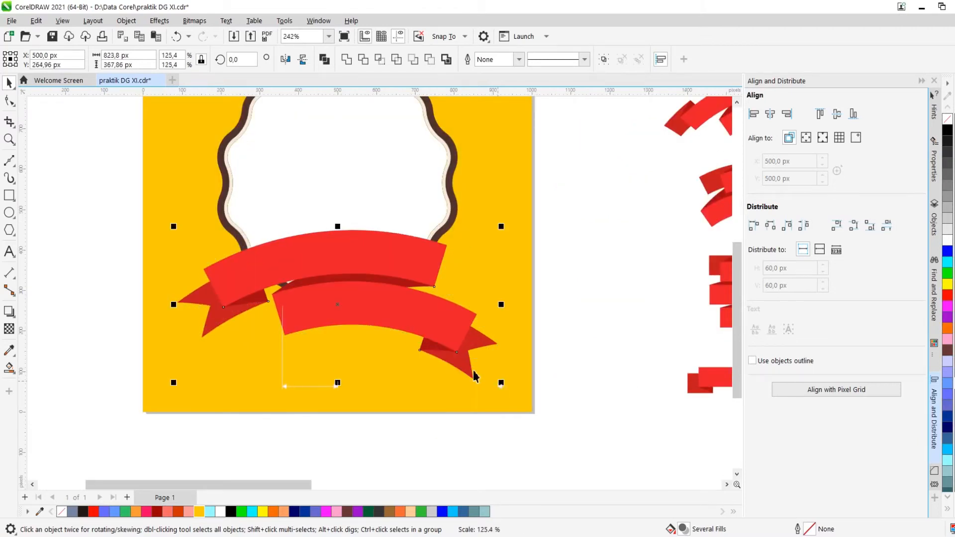
pyautogui.moveTo(350, 260)
pyautogui.mouseDown()
pyautogui.moveTo(354, 273)
pyautogui.moveTo(345, 268)
pyautogui.mouseUp()
pyautogui.scroll(-1, 357, 272)
pyautogui.scroll(1, 357, 272)
pyautogui.rightClick(346, 267)
pyautogui.click(533, 230)
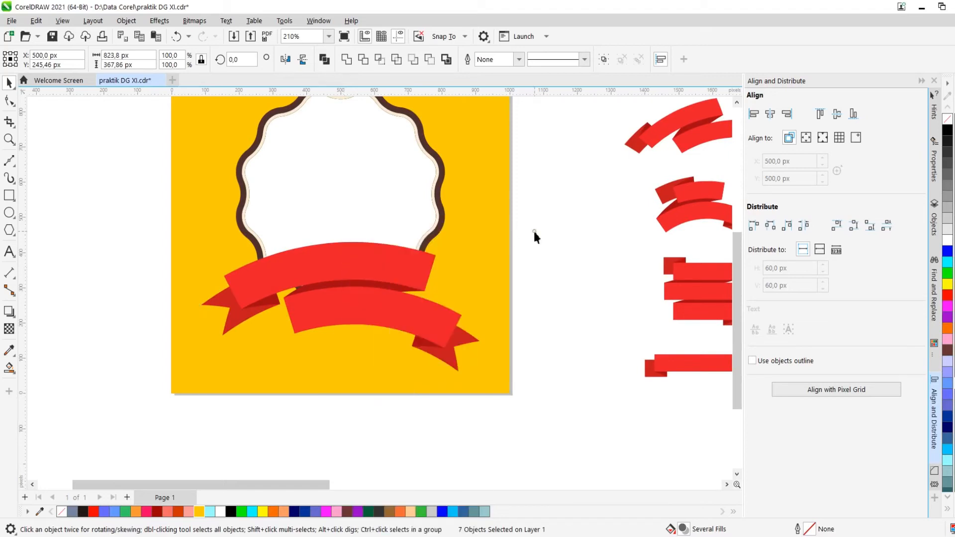
pyautogui.click(534, 231)
pyautogui.click(387, 292)
pyautogui.moveTo(387, 284); pyautogui.dragTo(533, 309)
pyautogui.hotkey('ctrl', 'z')
# PowerClip the ribbon's dark middle piece inside the yellow square
pyautogui.scroll(2, 378, 289)
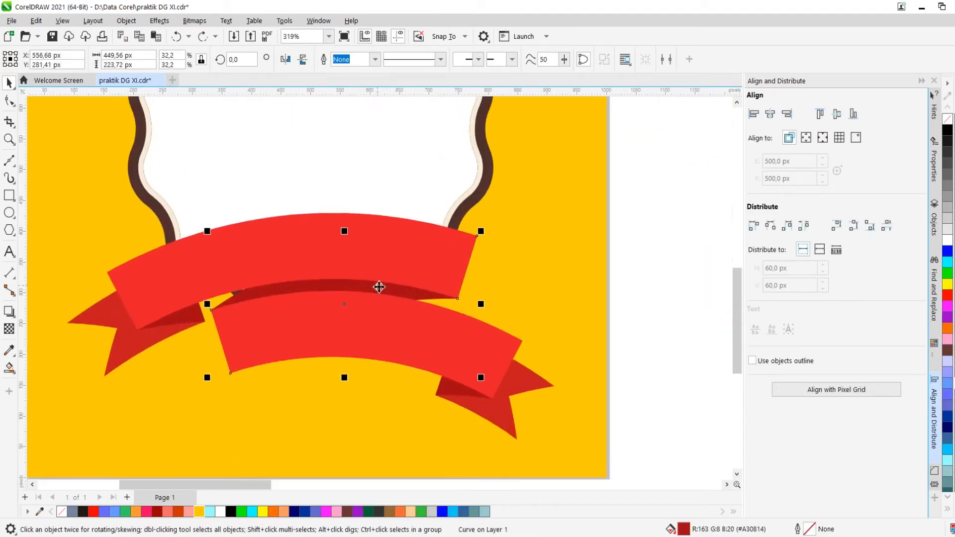
pyautogui.rightClick(377, 292)
pyautogui.click(543, 285)
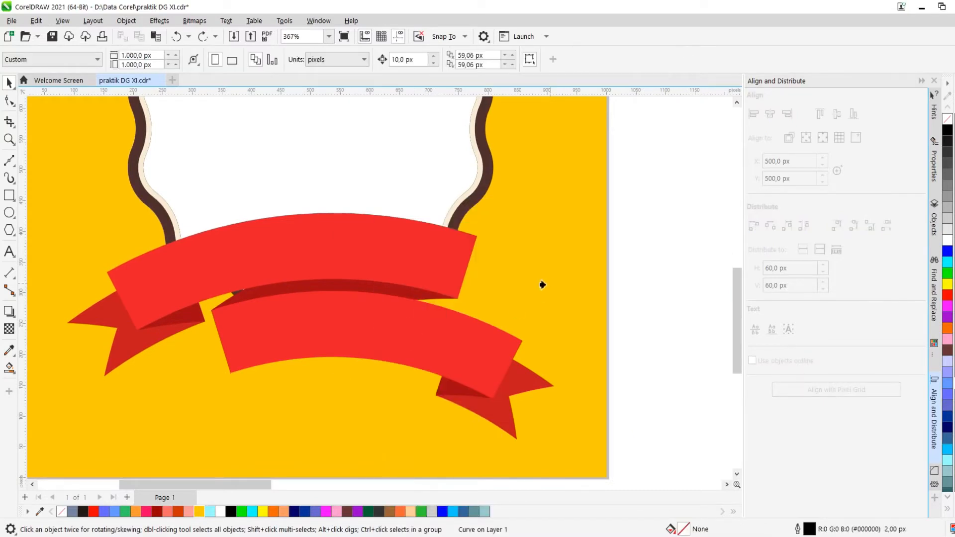
pyautogui.click(540, 293)
pyautogui.scroll(-2, 455, 278)
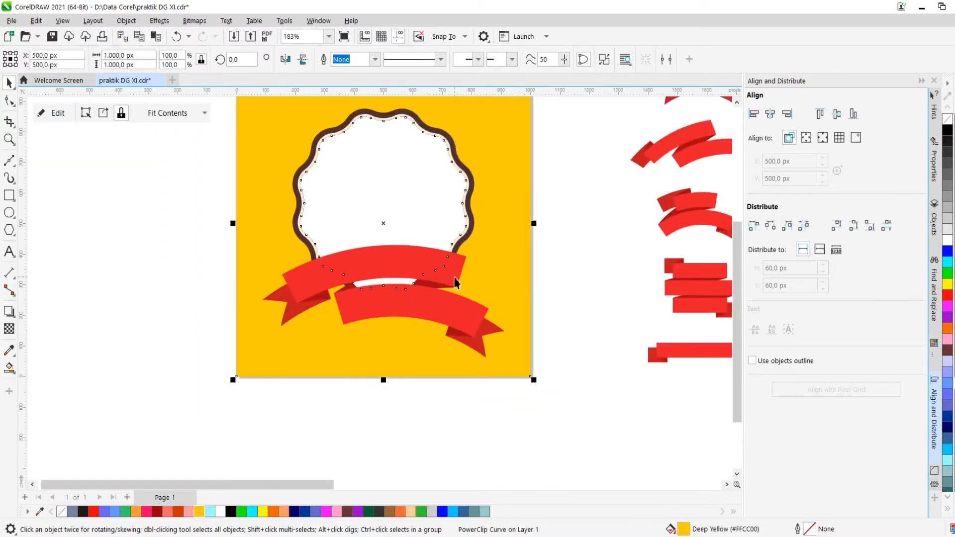
# Edit the PowerClip contents and send the dark ribbon piece back one, behind the frame
pyautogui.click(559, 263)
pyautogui.scroll(-1, 383, 271)
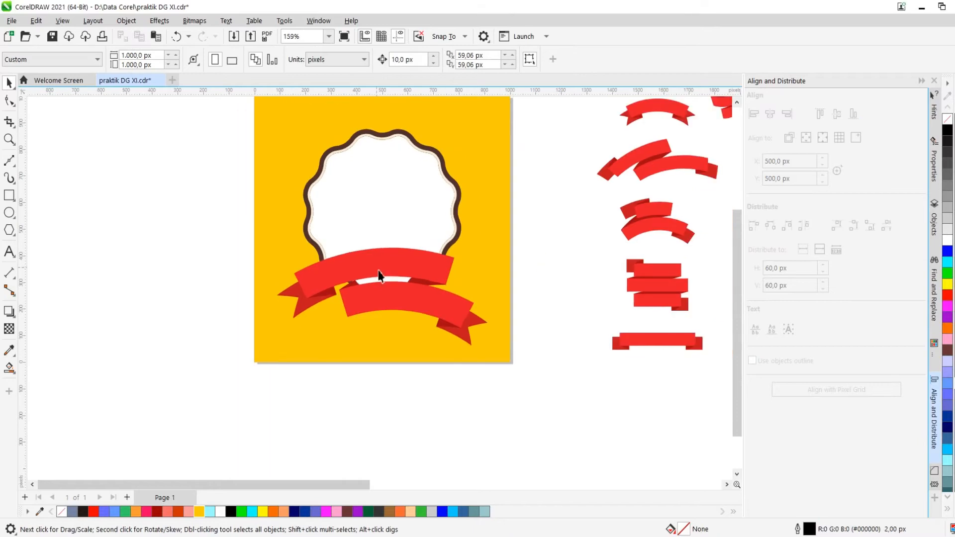
pyautogui.scroll(5, 388, 283)
pyautogui.rightClick(562, 206)
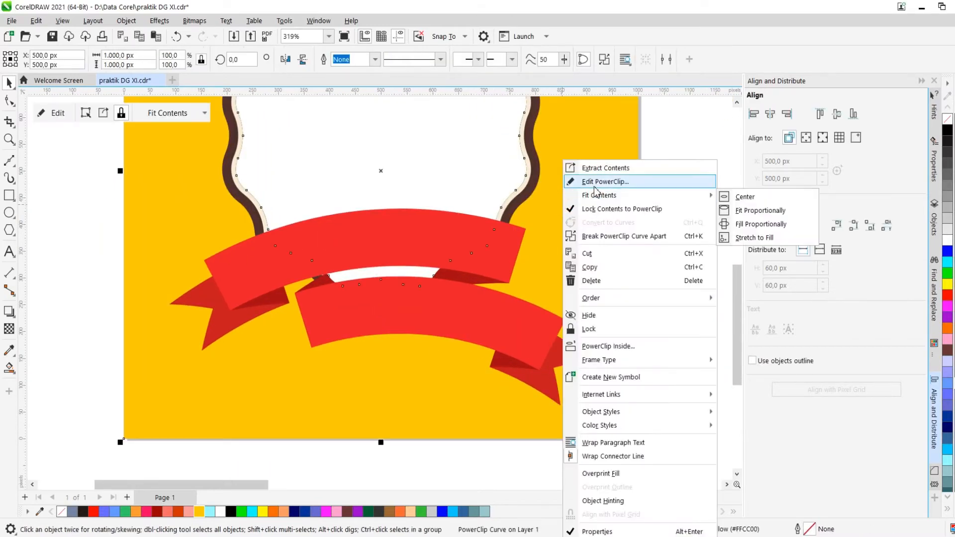
pyautogui.click(594, 186)
pyautogui.click(438, 254)
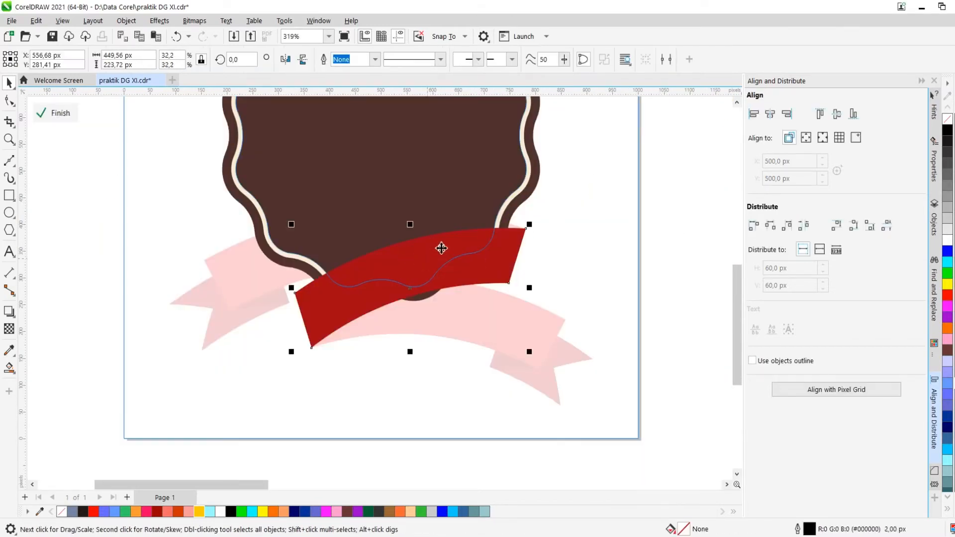
pyautogui.hotkey('ctrl', 'pagedown')
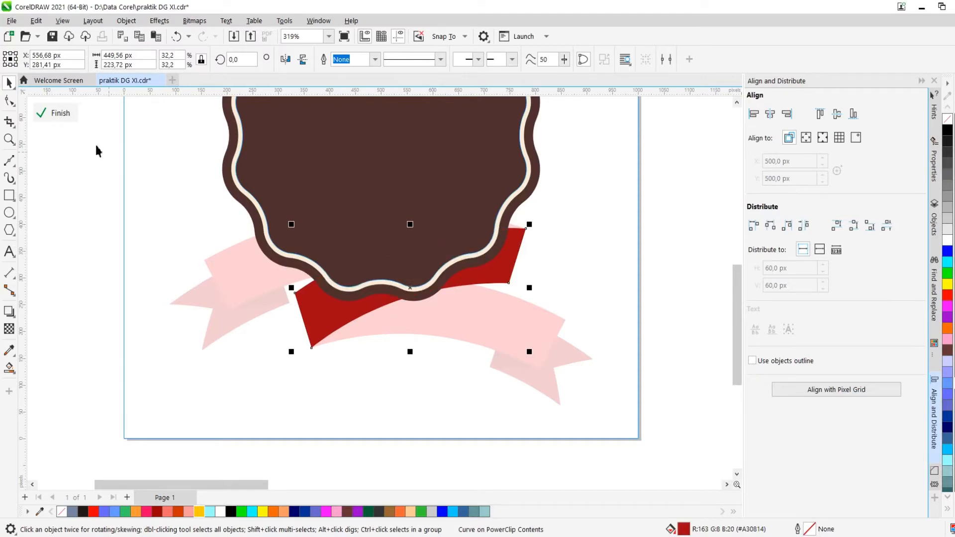
pyautogui.click(62, 117)
pyautogui.scroll(-3, 518, 255)
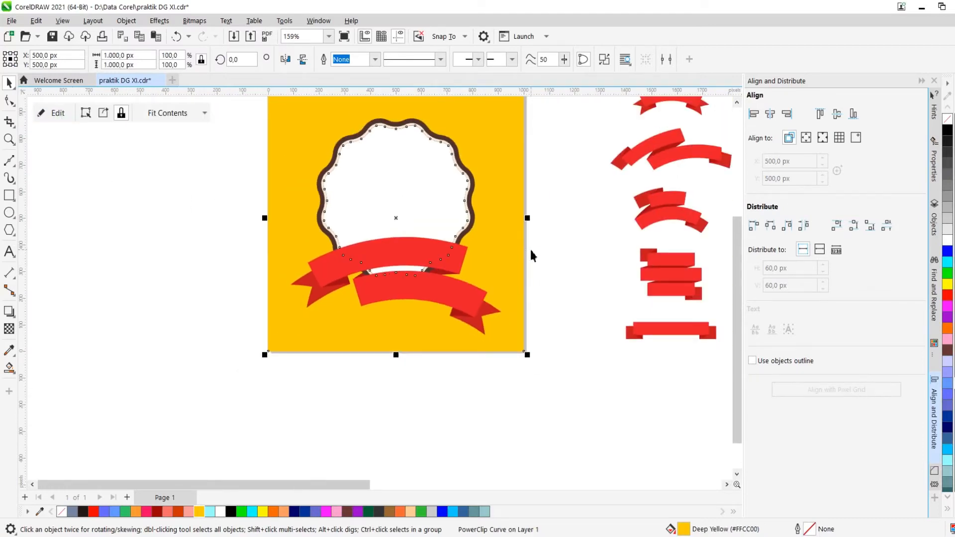
pyautogui.click(532, 255)
pyautogui.scroll(-2, 498, 224)
pyautogui.scroll(4, 441, 207)
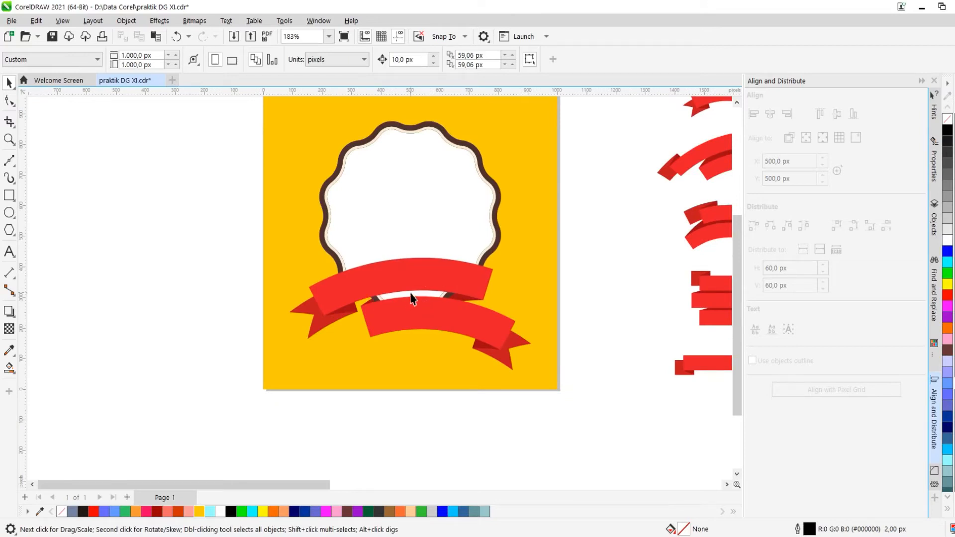
pyautogui.click(383, 296)
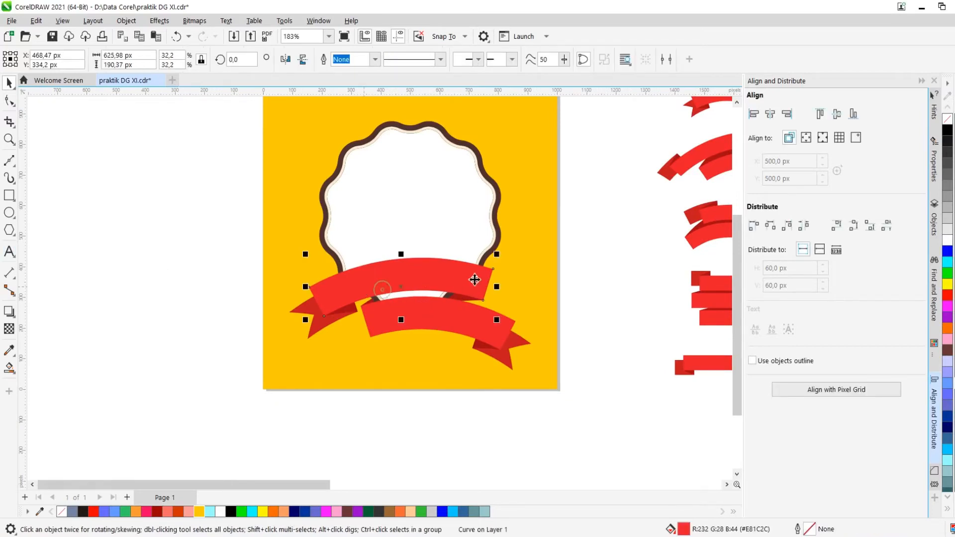
pyautogui.scroll(-3, 432, 221)
pyautogui.scroll(2, 432, 228)
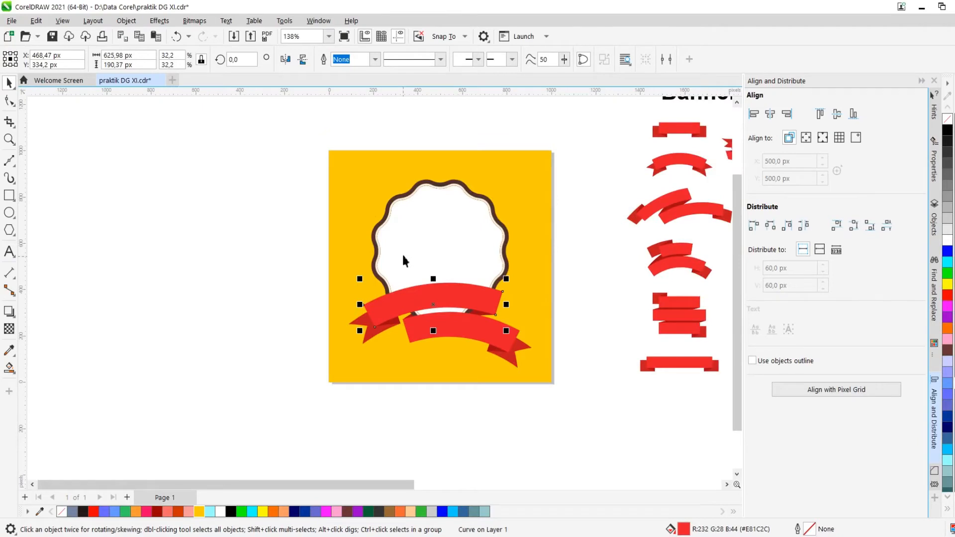
# Draw a polygon about 1100 px wide beside the badge and set it to 20 sides
pyautogui.click(9, 230)
pyautogui.scroll(-3, 388, 251)
pyautogui.scroll(2, 189, 226)
pyautogui.moveTo(188, 214); pyautogui.dragTo(367, 440)
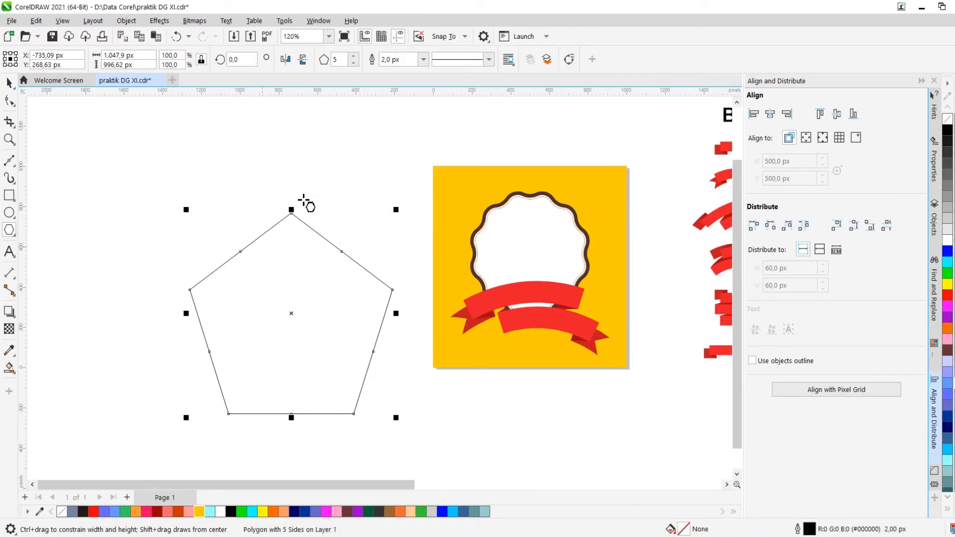
pyautogui.click(354, 56)
pyautogui.click(354, 56)
pyautogui.click(354, 56)
pyautogui.click(354, 56)
pyautogui.click(354, 56)
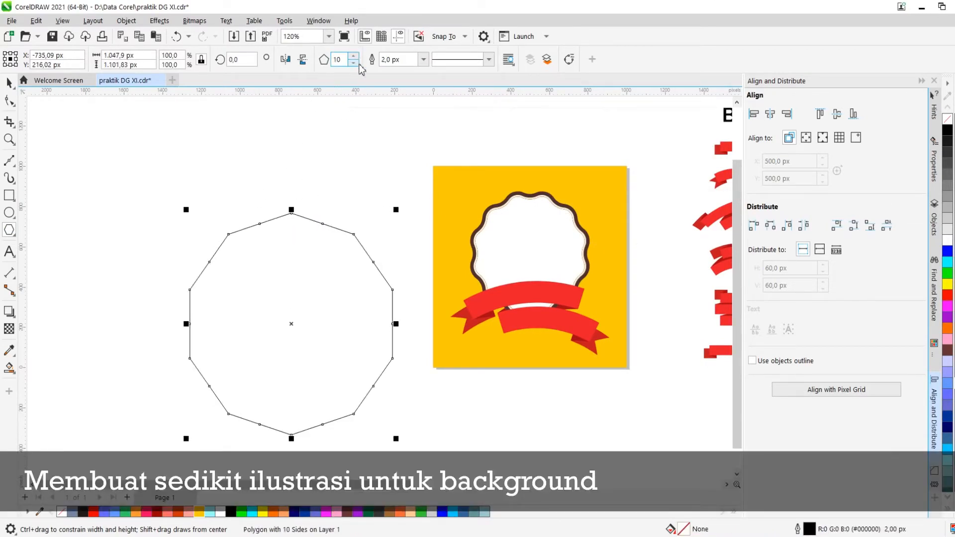
pyautogui.click(354, 56)
pyautogui.click(353, 57)
pyautogui.click(354, 56)
pyautogui.write('20')
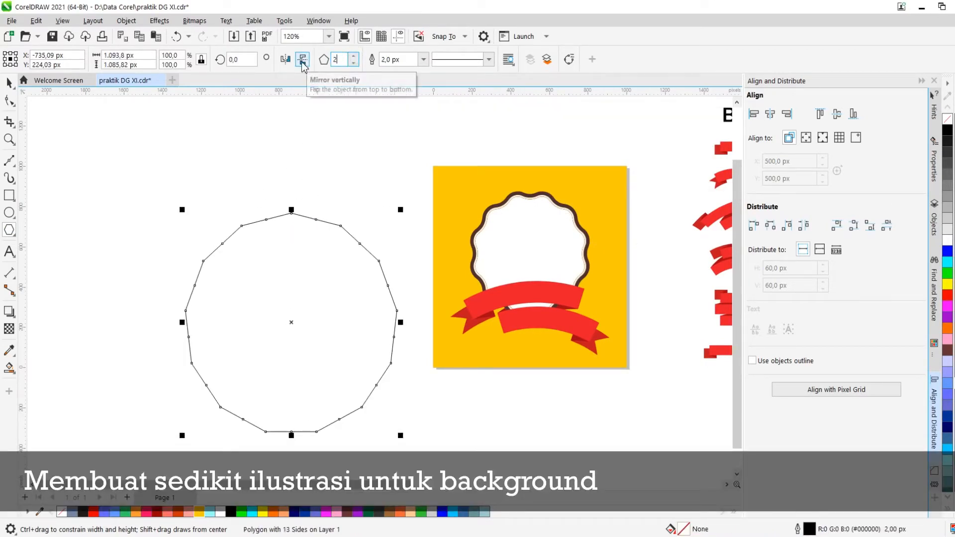
pyautogui.press('Return')
# Pull the polygon's nodes to its centre with the Shape tool to form a sunburst of rays
pyautogui.click(9, 100)
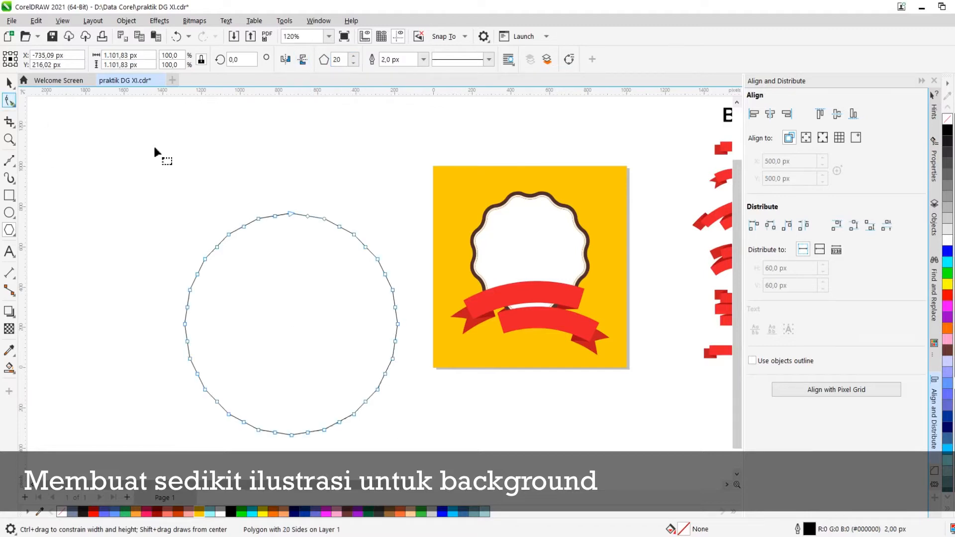
pyautogui.moveTo(274, 215); pyautogui.dragTo(295, 354)
pyautogui.hotkey('ctrl', 'z')
pyautogui.scroll(2, 282, 222)
pyautogui.doubleClick(281, 208)
pyautogui.scroll(-1, 282, 208)
pyautogui.scroll(-3, 298, 236)
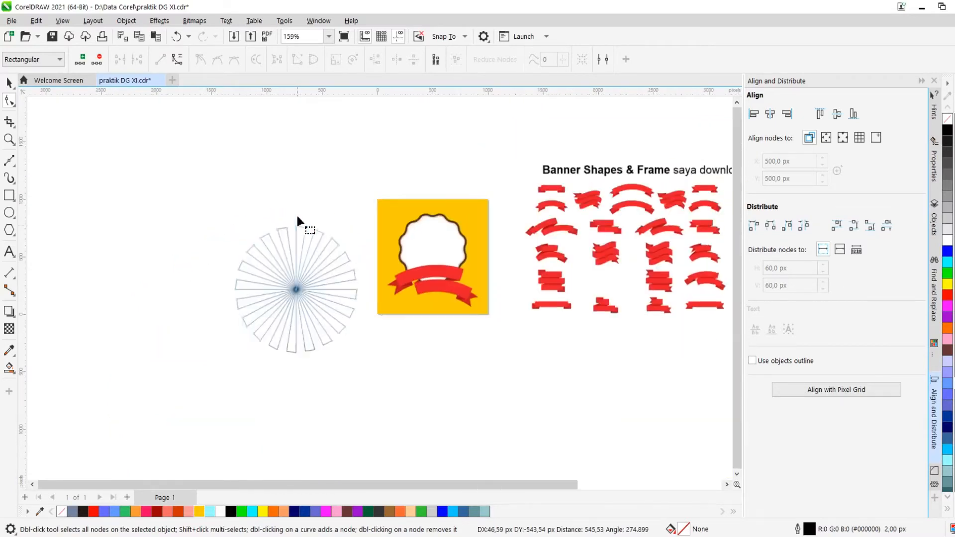
# Fill the sunburst with Ruby Red
pyautogui.press('space')
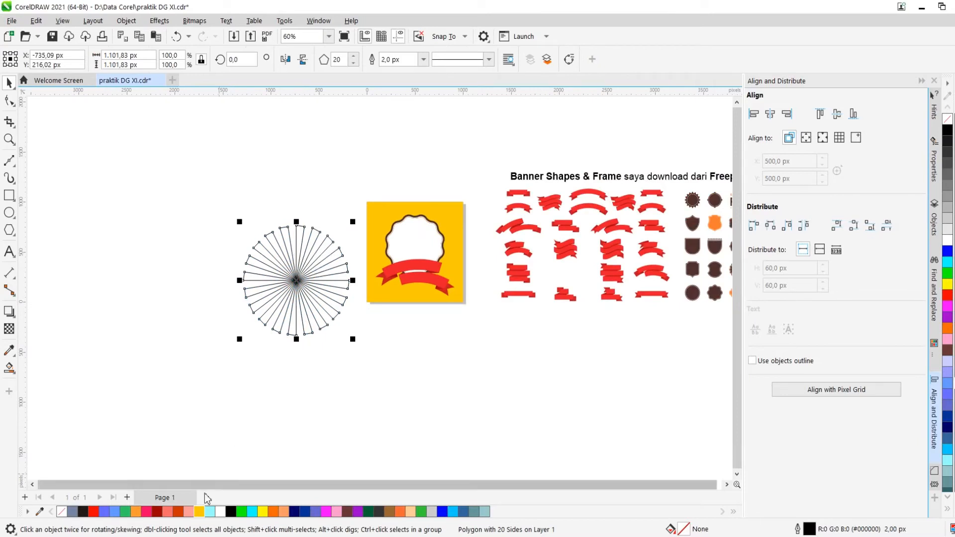
pyautogui.click(156, 512)
pyautogui.scroll(5, 305, 239)
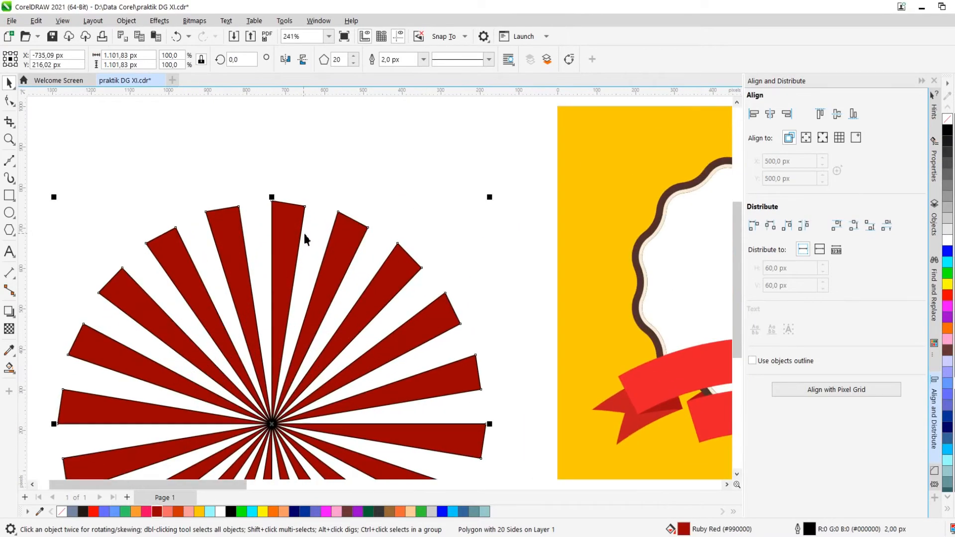
# PowerClip the sunburst inside the yellow square
pyautogui.rightClick(295, 234)
pyautogui.click(348, 328)
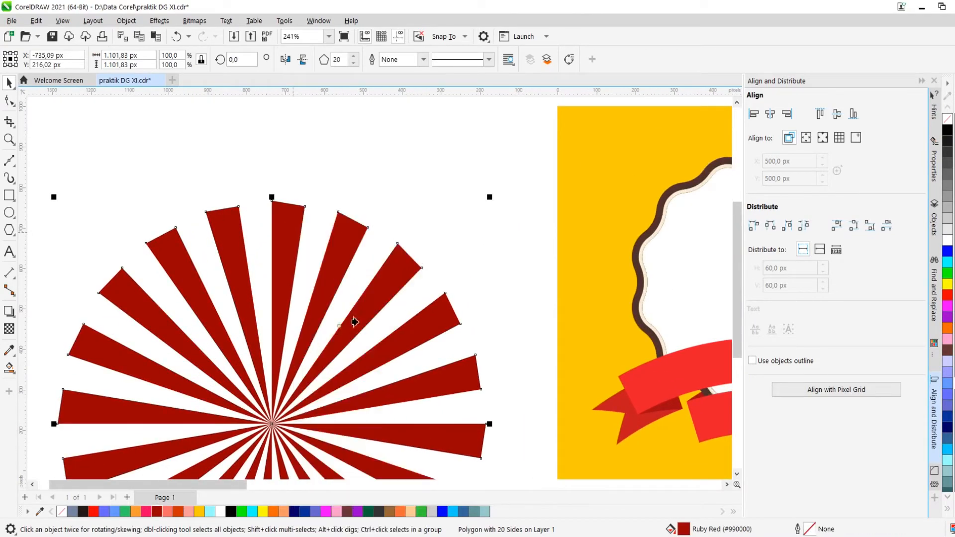
pyautogui.click(592, 228)
pyautogui.scroll(-3, 305, 242)
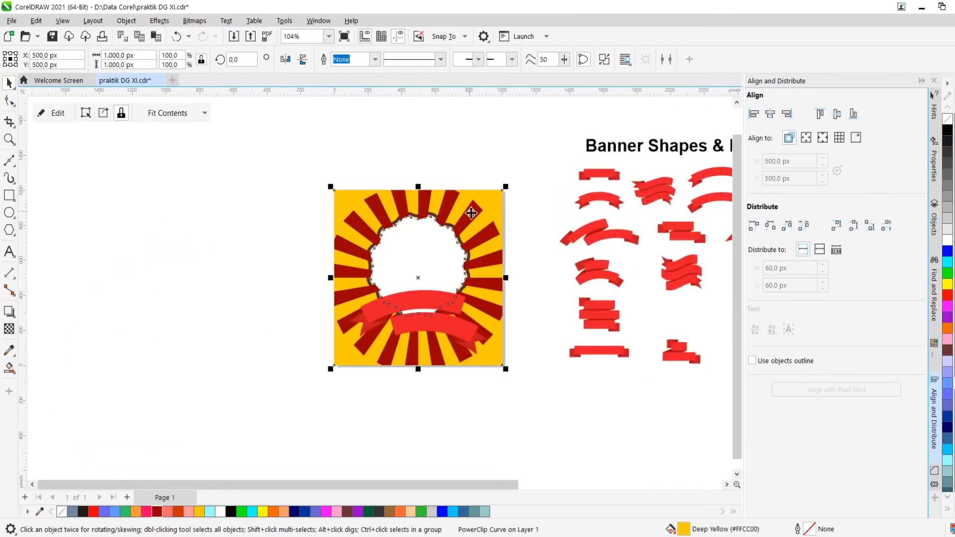
# Edit the PowerClip contents and send the sunburst to the back of the layer
pyautogui.rightClick(467, 249)
pyautogui.click(510, 181)
pyautogui.scroll(2, 443, 212)
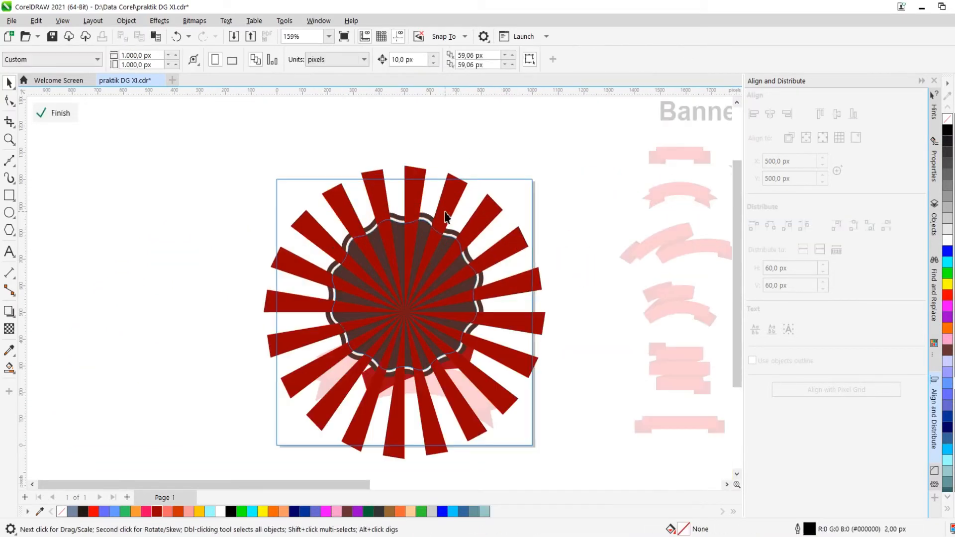
pyautogui.rightClick(447, 203)
pyautogui.click(504, 301)
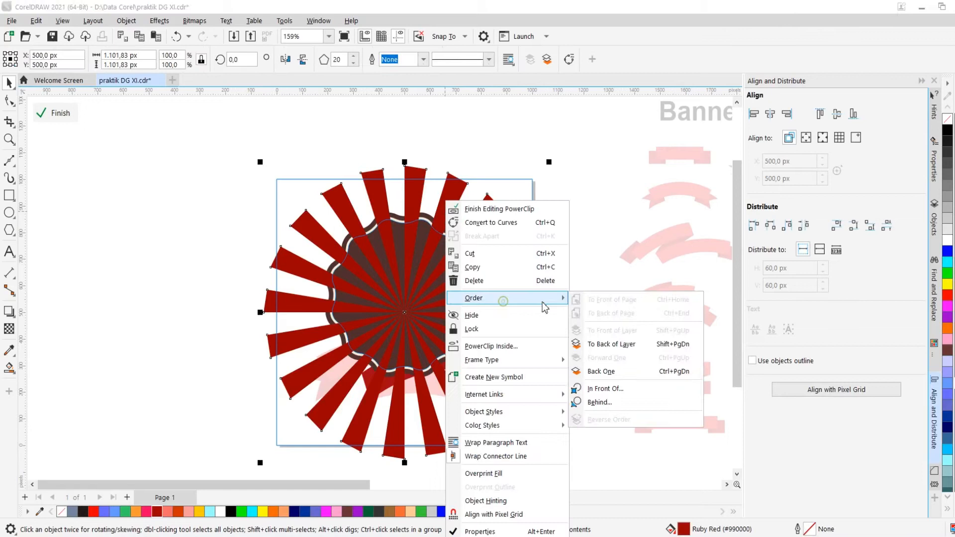
pyautogui.click(597, 344)
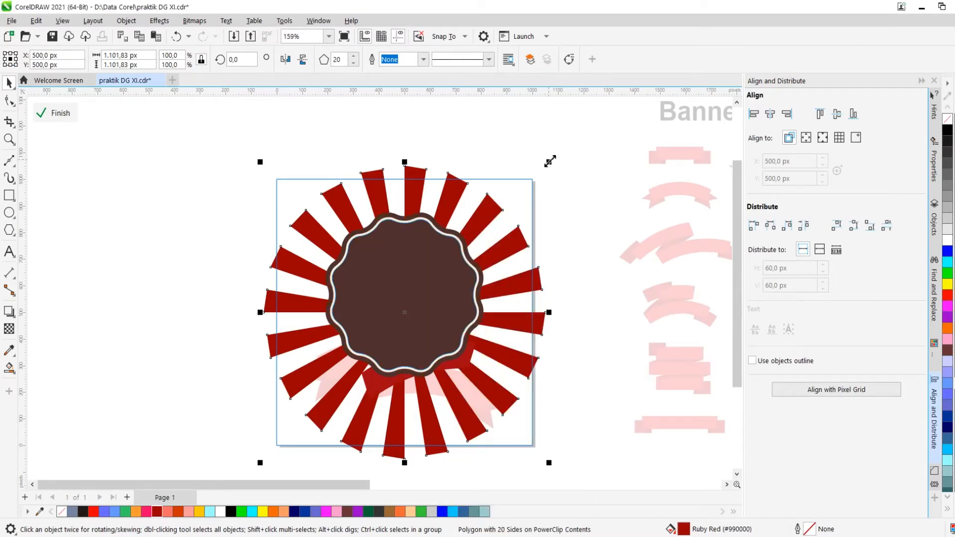
# Enlarge the sunburst inside the PowerClip to about 1795 px across
pyautogui.moveTo(550, 161); pyautogui.dragTo(640, 97)
pyautogui.scroll(-3, 485, 175)
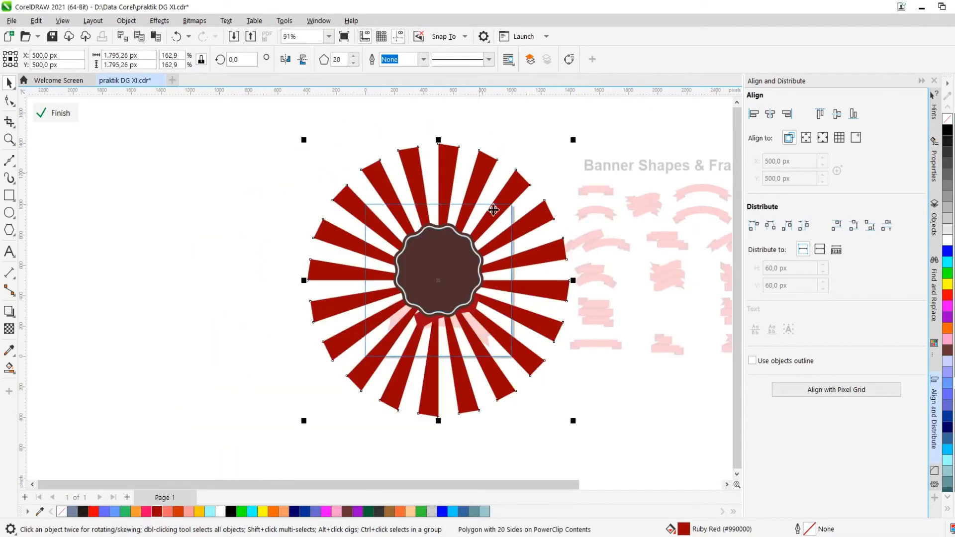
pyautogui.scroll(2, 493, 211)
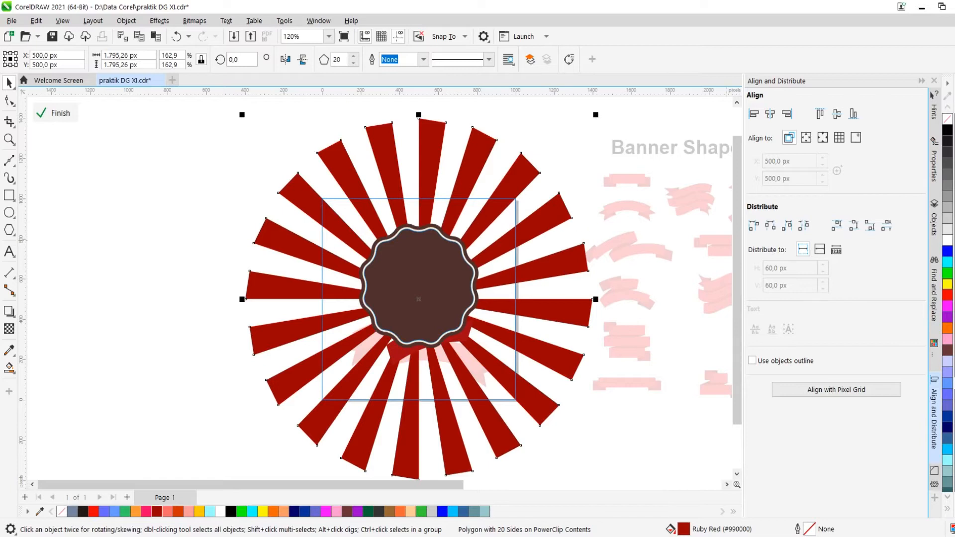
# Fill the sunburst with white and give it a uniform transparency of 70
pyautogui.click(948, 240)
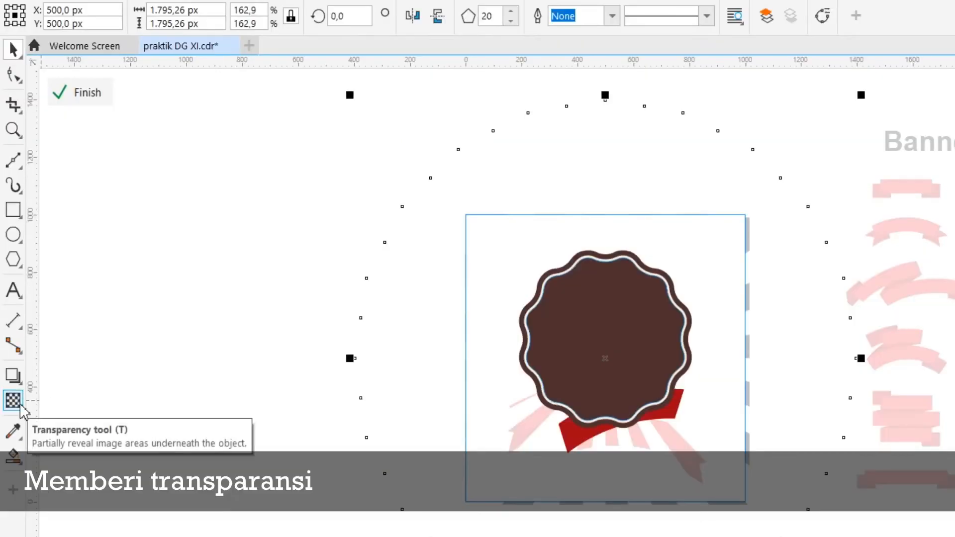
pyautogui.click(9, 329)
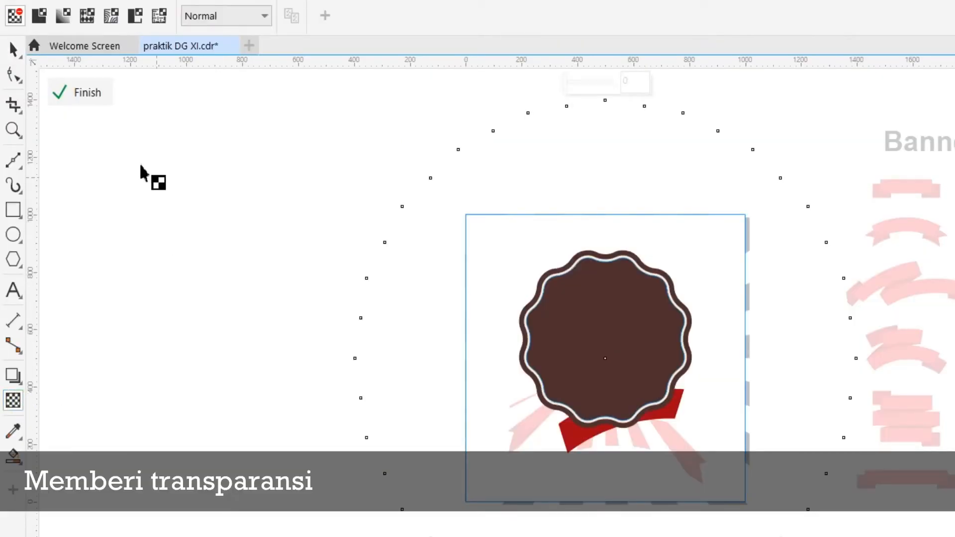
pyautogui.click(39, 15)
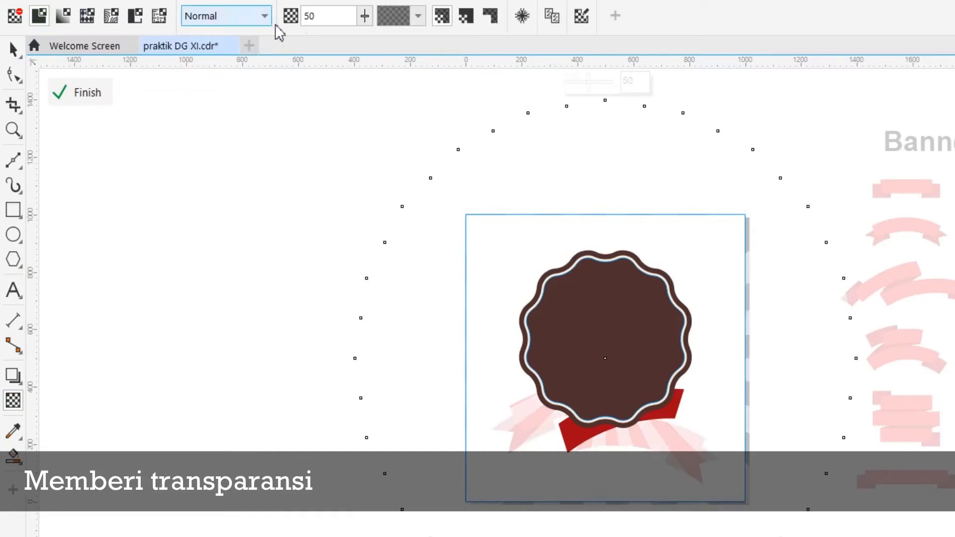
pyautogui.doubleClick(342, 15)
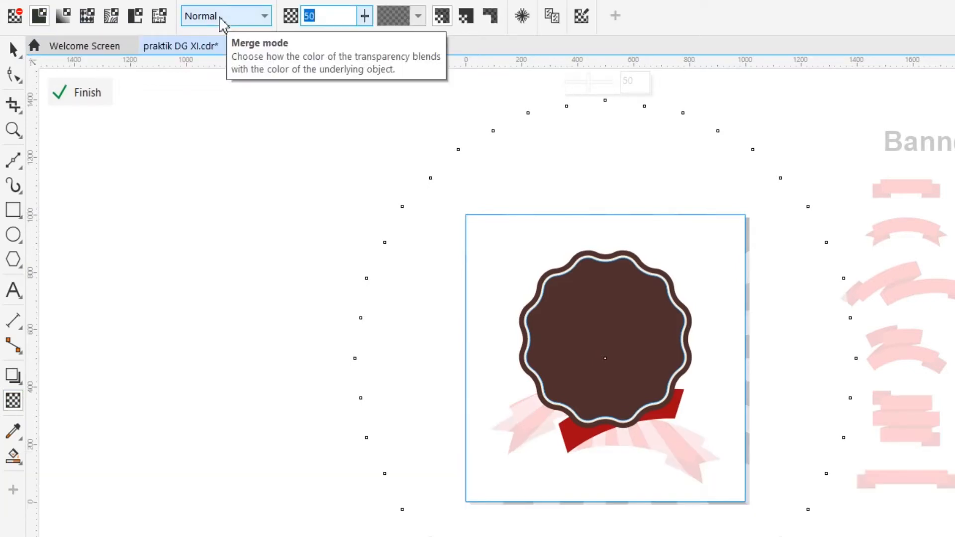
pyautogui.write('70')
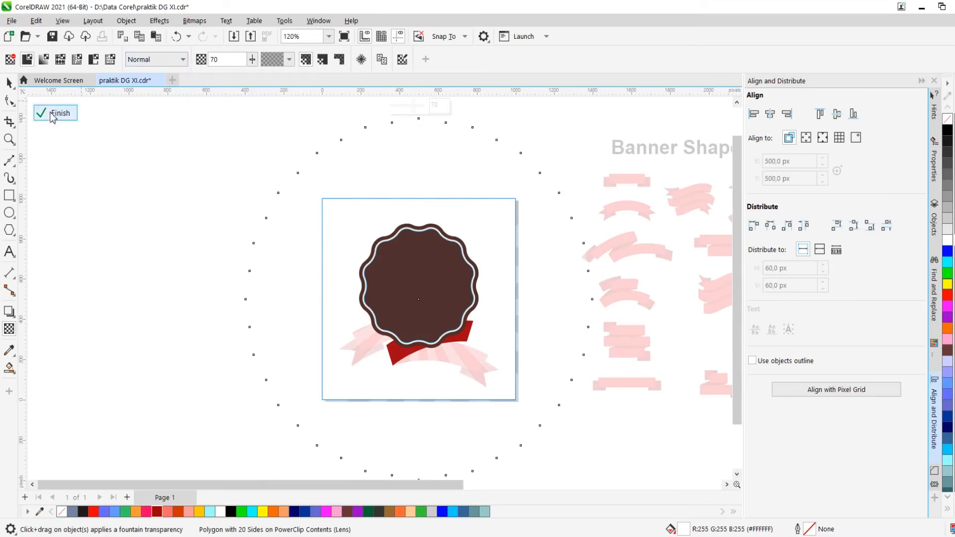
# Finish editing the PowerClip contents and return to the badge
pyautogui.click(51, 114)
pyautogui.scroll(-1, 335, 199)
pyautogui.click(401, 181)
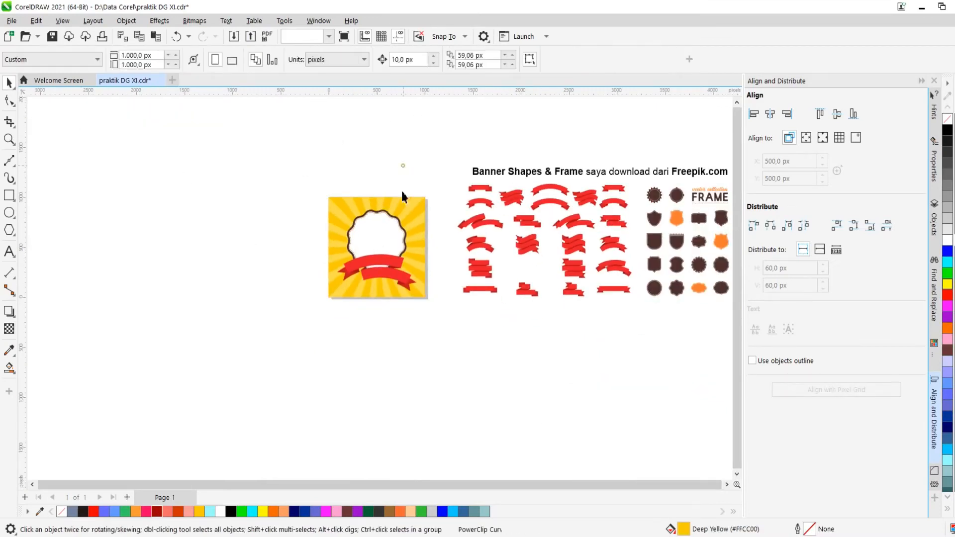
pyautogui.scroll(1, 394, 253)
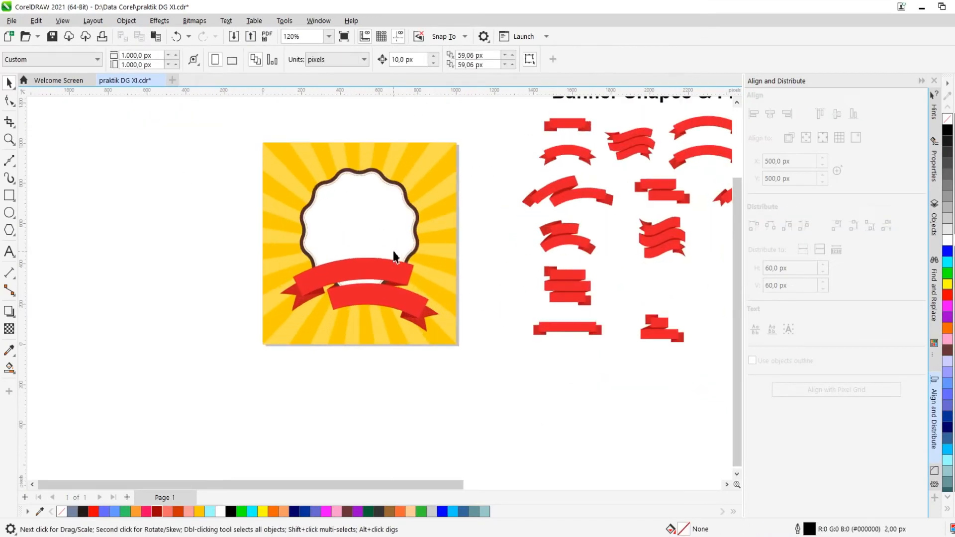
pyautogui.click(433, 221)
pyautogui.scroll(-1, 452, 214)
pyautogui.scroll(1, 151, 293)
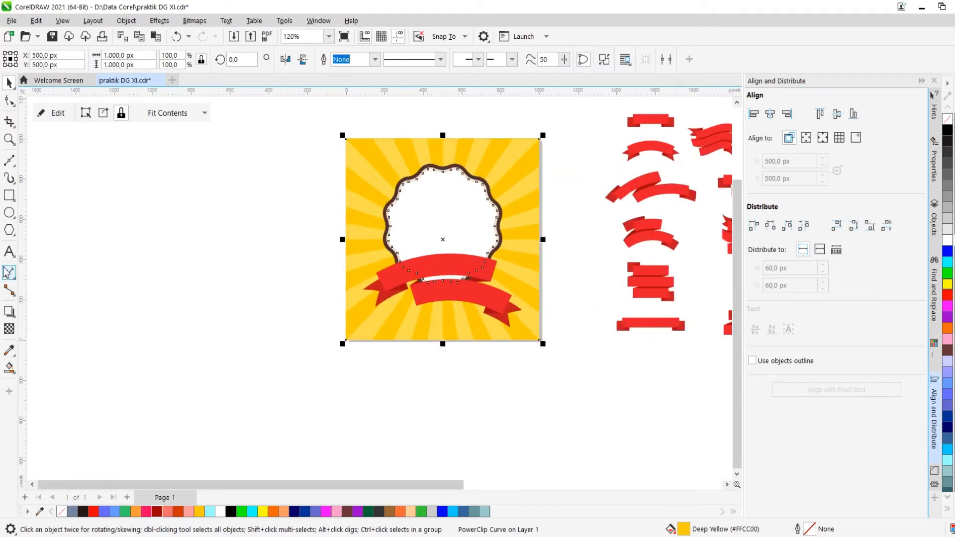
# Add the text "jangan takut" on the canvas beside the badge
pyautogui.click(8, 252)
pyautogui.scroll(1, 231, 260)
pyautogui.write('angan')
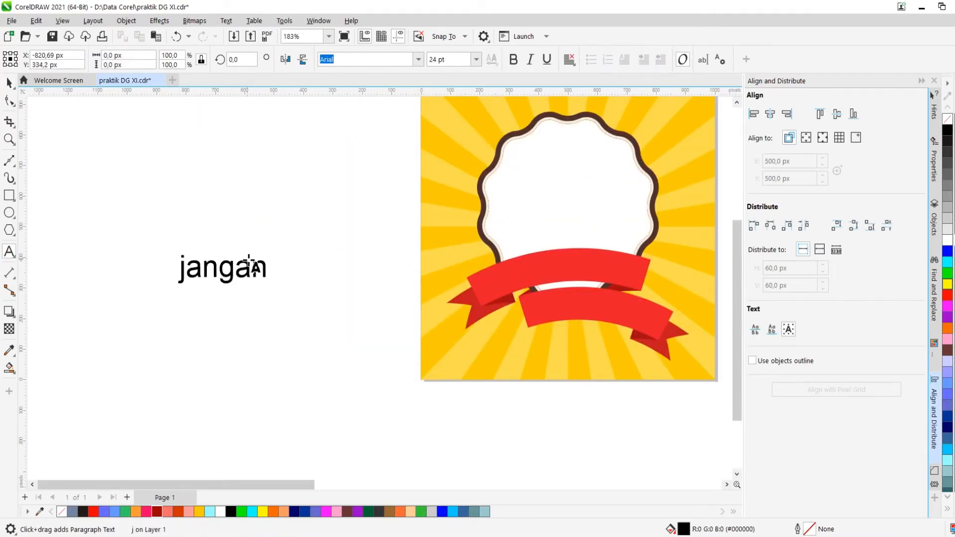
pyautogui.write(' takut')
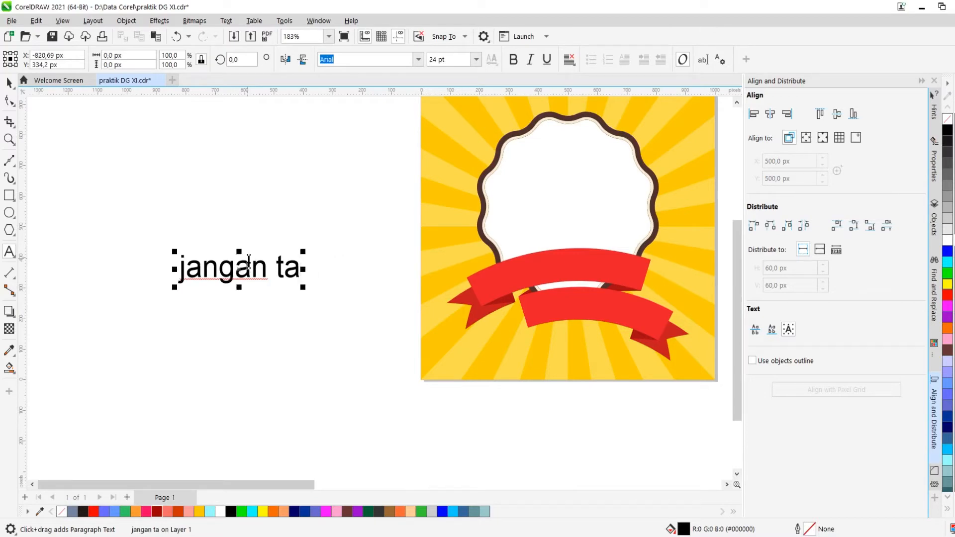
pyautogui.click(8, 82)
pyautogui.scroll(-1, 156, 214)
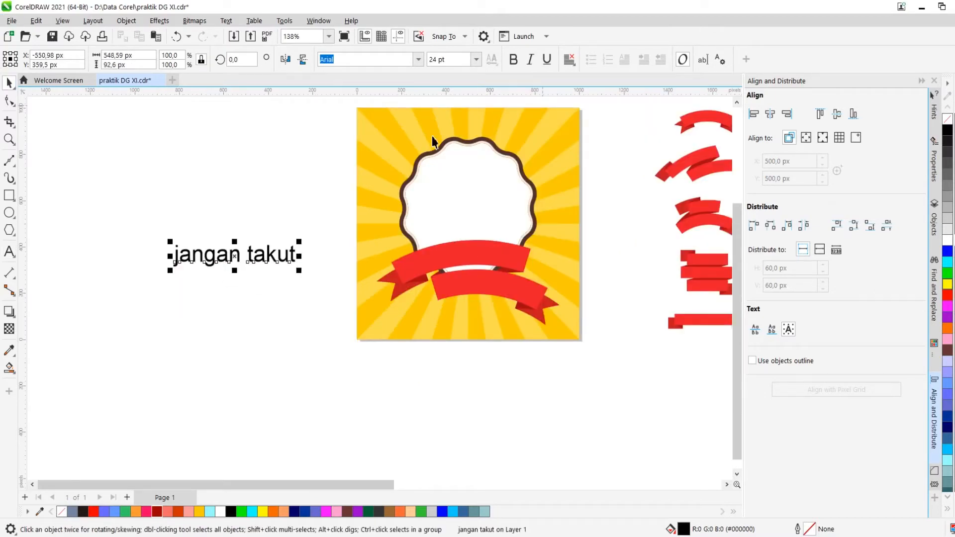
# Add a second text line "berkarya" below the first one
pyautogui.rightClick(238, 290)
pyautogui.moveTo(238, 262); pyautogui.dragTo(238, 290)
pyautogui.press('F8')
pyautogui.write('berkarya')
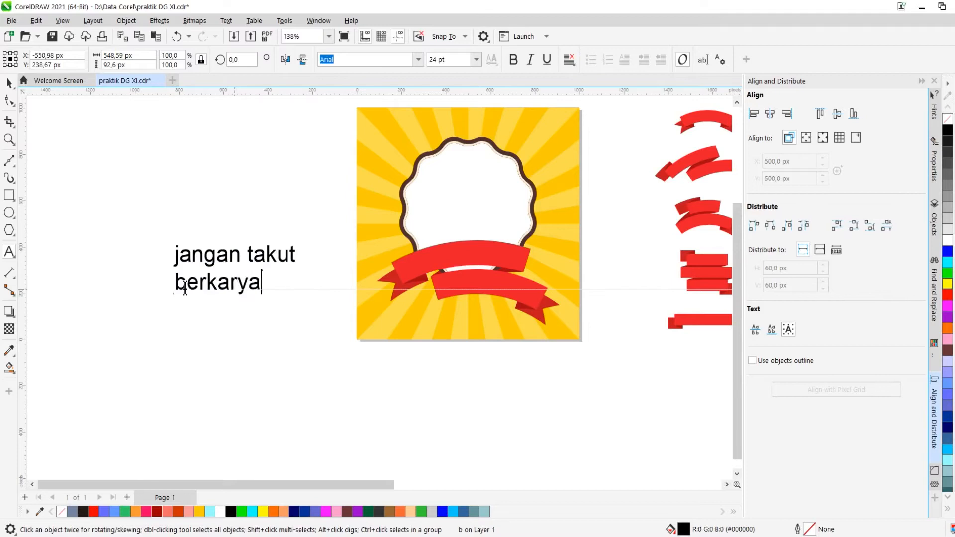
# Set the font of both text lines to Humanst521 BT
pyautogui.click(8, 83)
pyautogui.keyDown('shift'); pyautogui.click(212, 260); pyautogui.keyUp('shift')
pyautogui.click(420, 61)
pyautogui.click(402, 92)
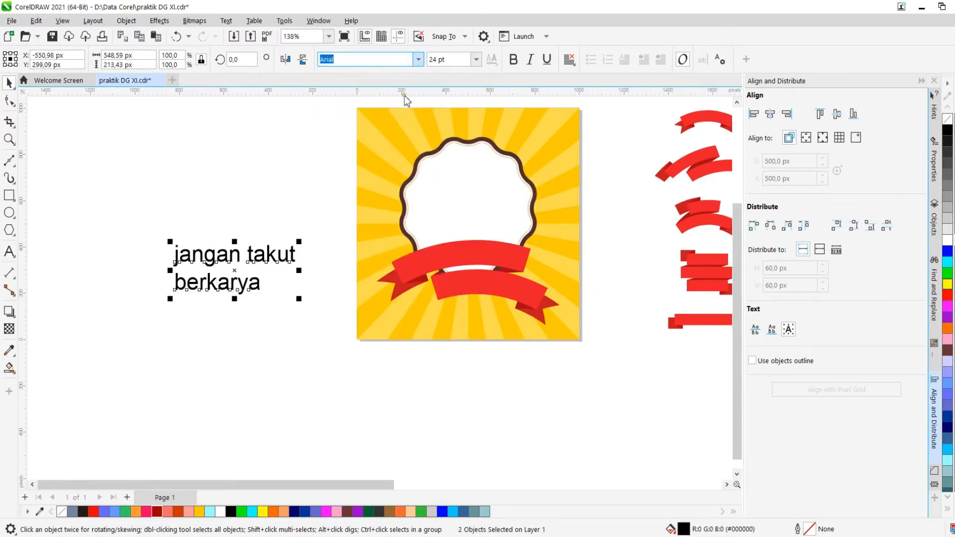
# Retype the first text line in capitals as "JANGAN TAKUT"
pyautogui.press('Escape')
pyautogui.doubleClick(234, 259)
pyautogui.tripleClick(232, 257)
pyautogui.write('JANGAN ')
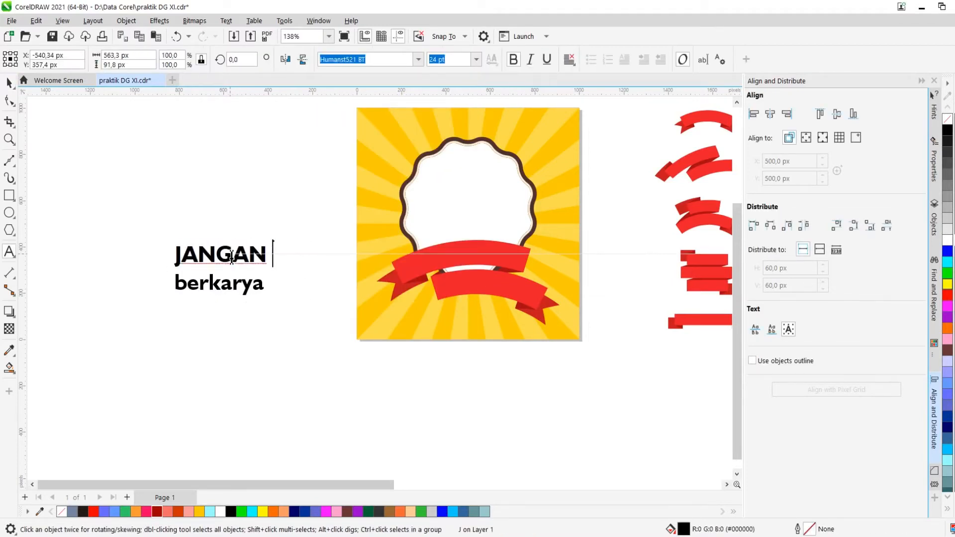
pyautogui.write('TAKUT')
pyautogui.press('Escape')
# Retype the second text line in capitals as "BERKARYA"
pyautogui.doubleClick(219, 284)
pyautogui.tripleClick(219, 283)
pyautogui.write('BE')
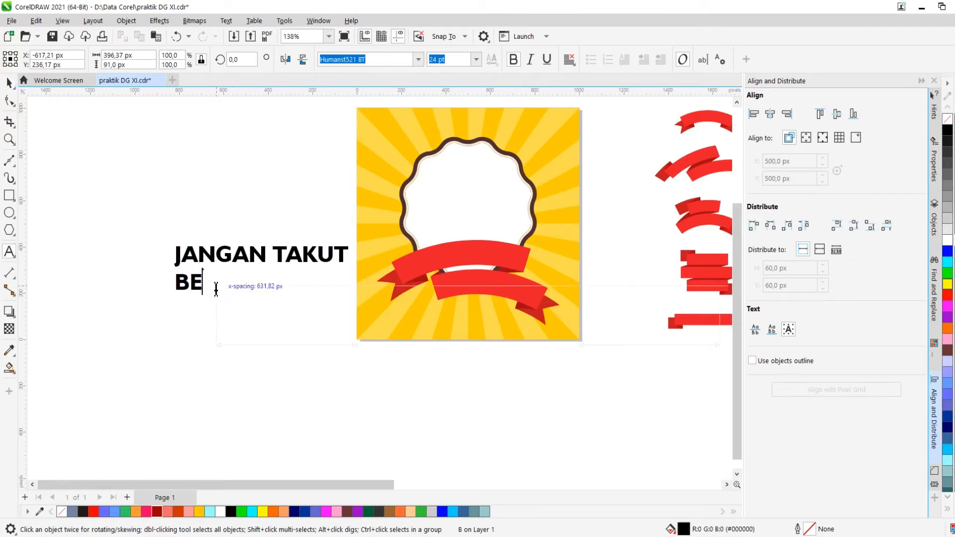
pyautogui.write('RKARYA')
pyautogui.press('Escape')
# Set both text lines to a font size of 16 pt
pyautogui.scroll(-2, 284, 301)
pyautogui.scroll(1, 246, 296)
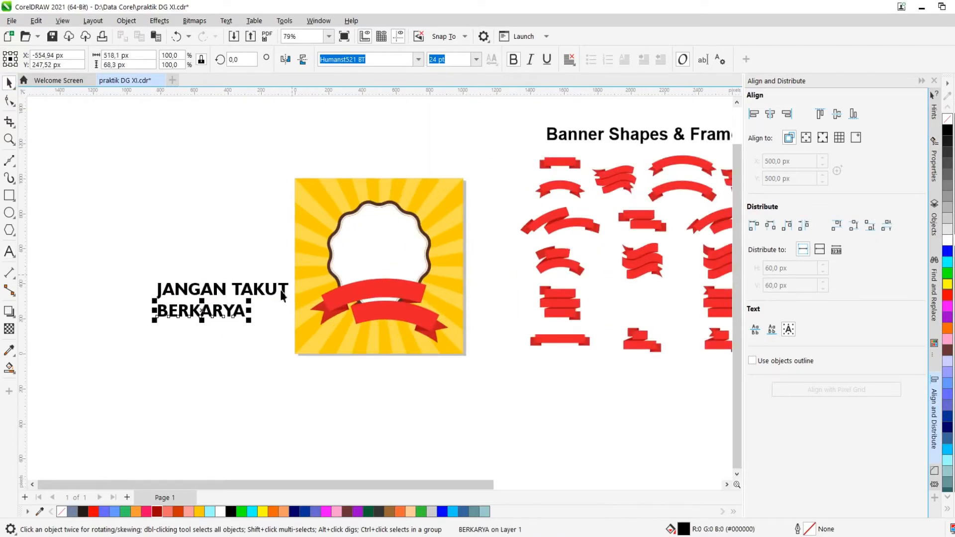
pyautogui.click(245, 296)
pyautogui.click(476, 59)
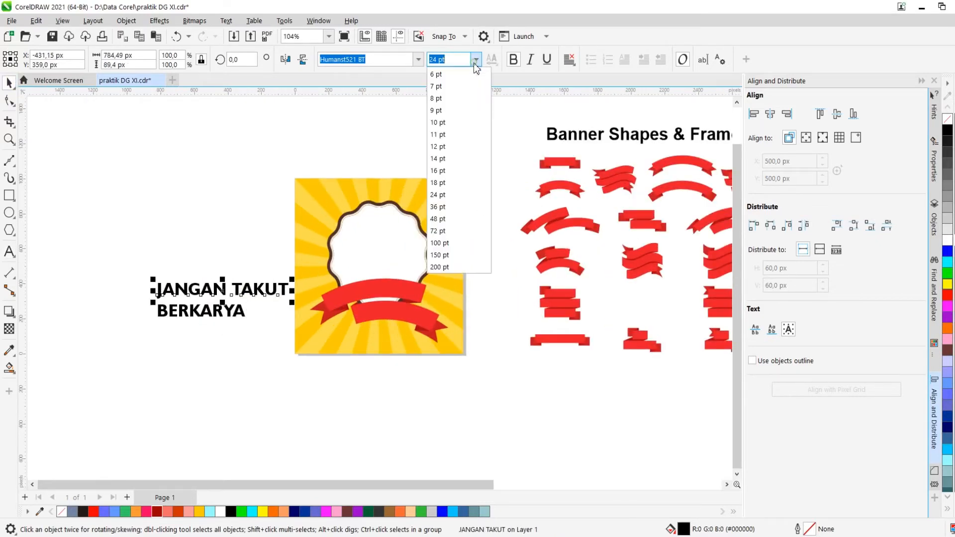
pyautogui.click(440, 170)
pyautogui.click(219, 316)
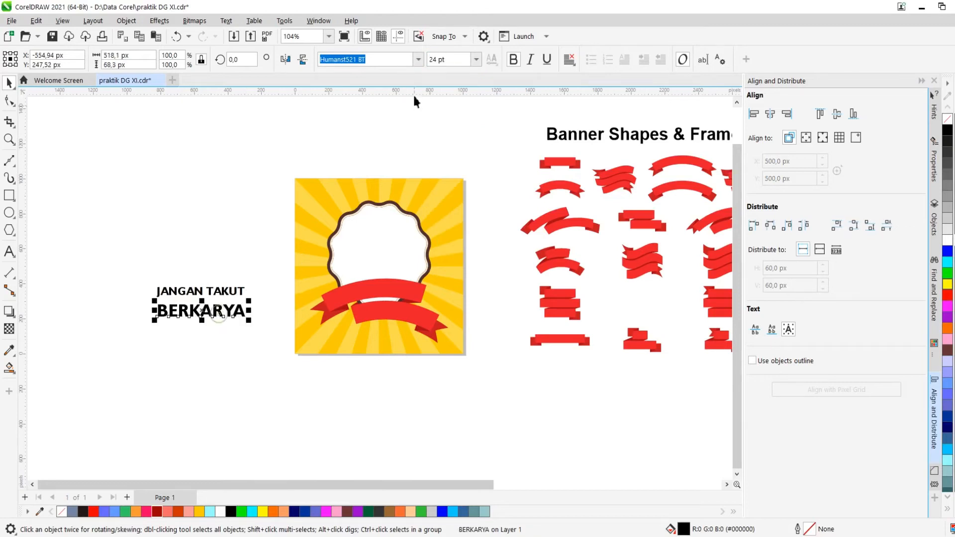
pyautogui.click(477, 60)
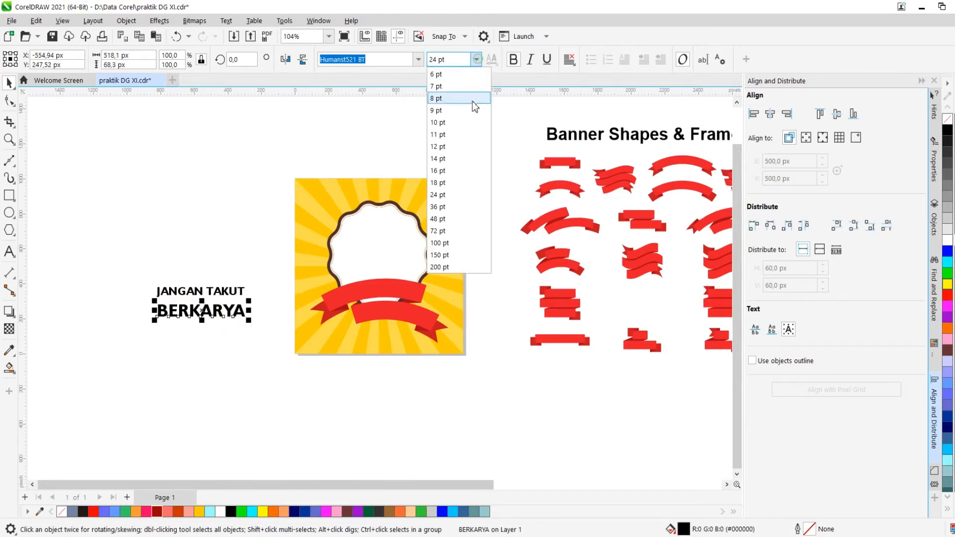
pyautogui.click(445, 171)
# Change the font of both text lines to Uniflex_PersonalUseOnly
pyautogui.click(419, 59)
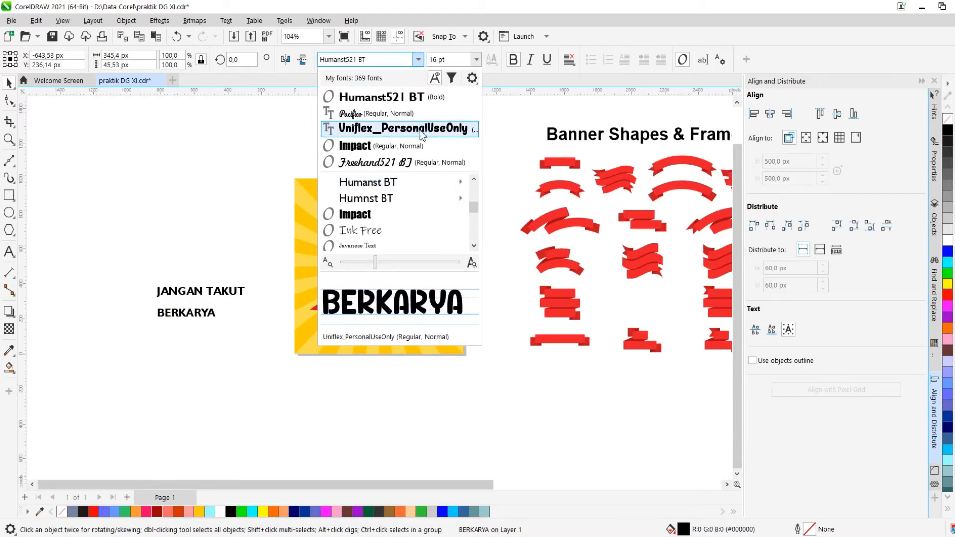
pyautogui.click(421, 130)
pyautogui.scroll(2, 186, 291)
pyautogui.click(204, 291)
pyautogui.click(417, 60)
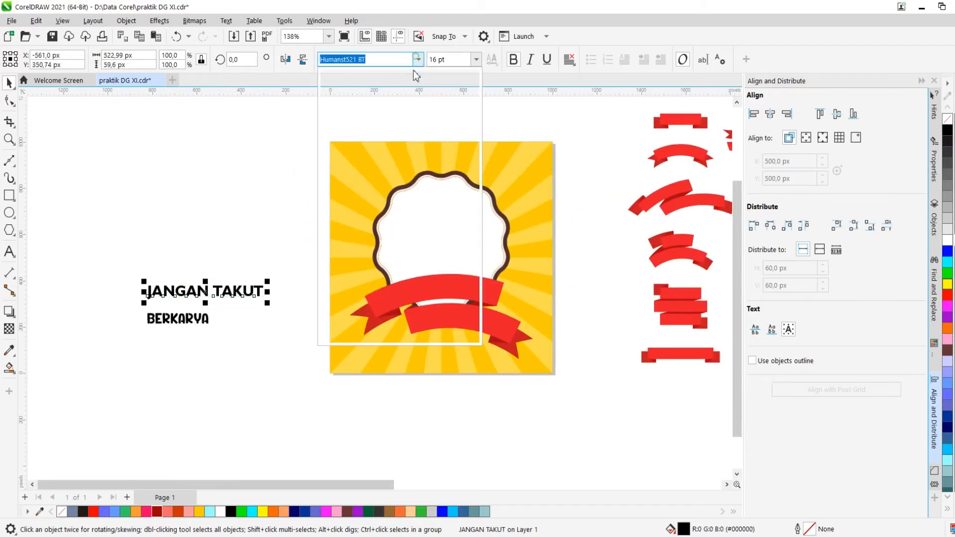
pyautogui.click(395, 96)
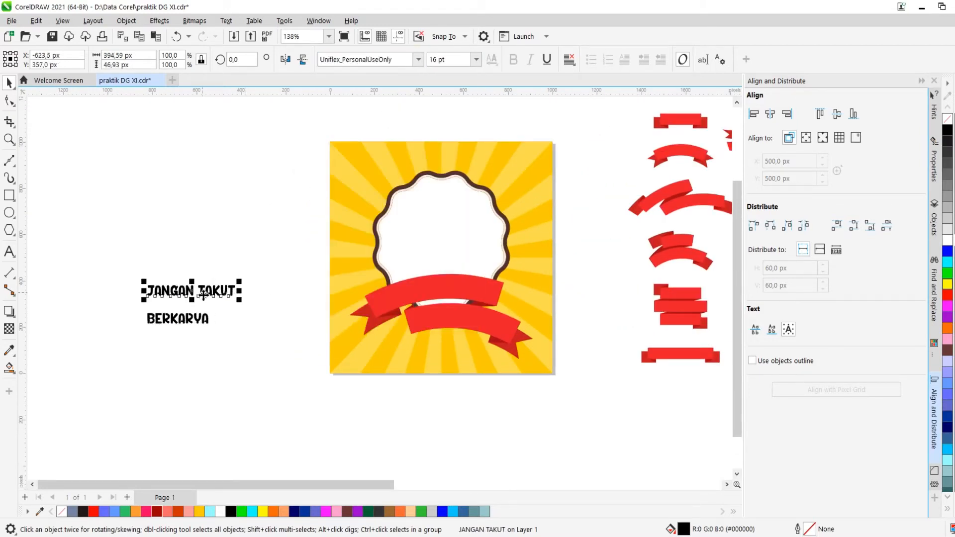
# Fit the "JANGAN TAKUT" text to the path of the upper red ribbon
pyautogui.click(233, 20)
pyautogui.click(260, 188)
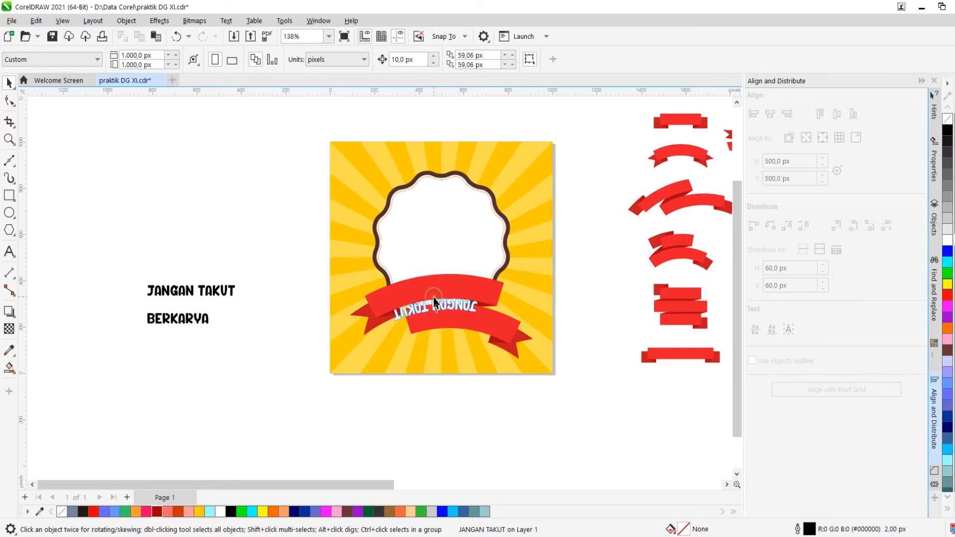
pyautogui.click(434, 301)
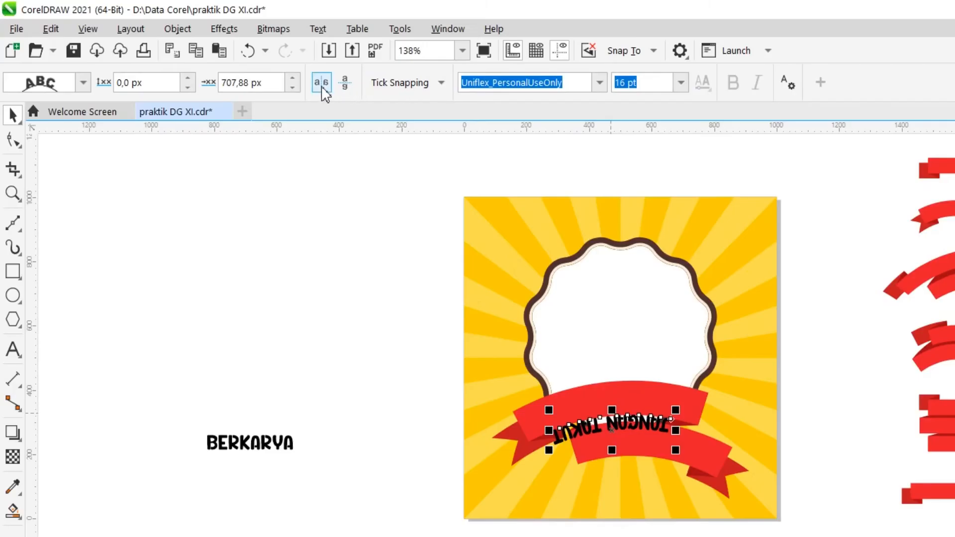
# Mirror the fitted text horizontally and vertically, and set its size to 18 pt
pyautogui.click(322, 83)
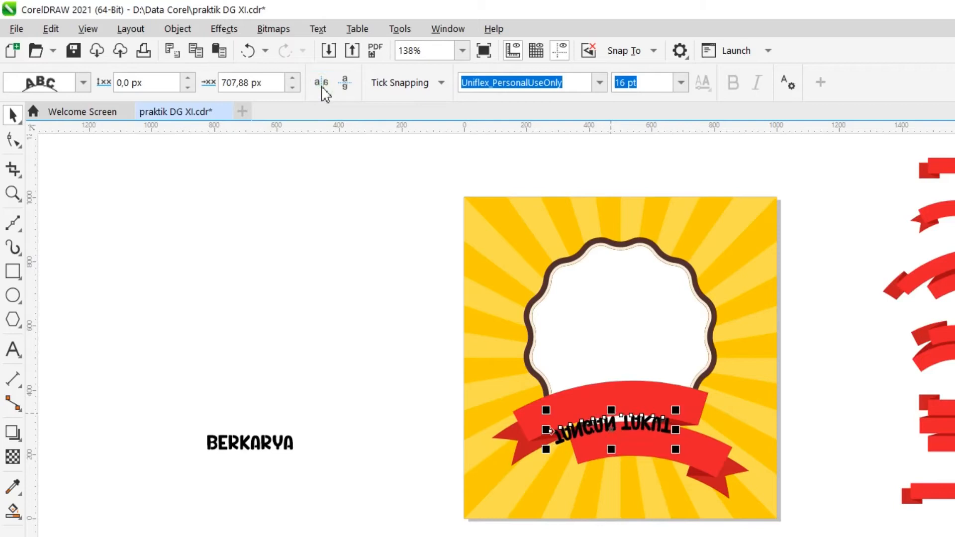
pyautogui.click(344, 84)
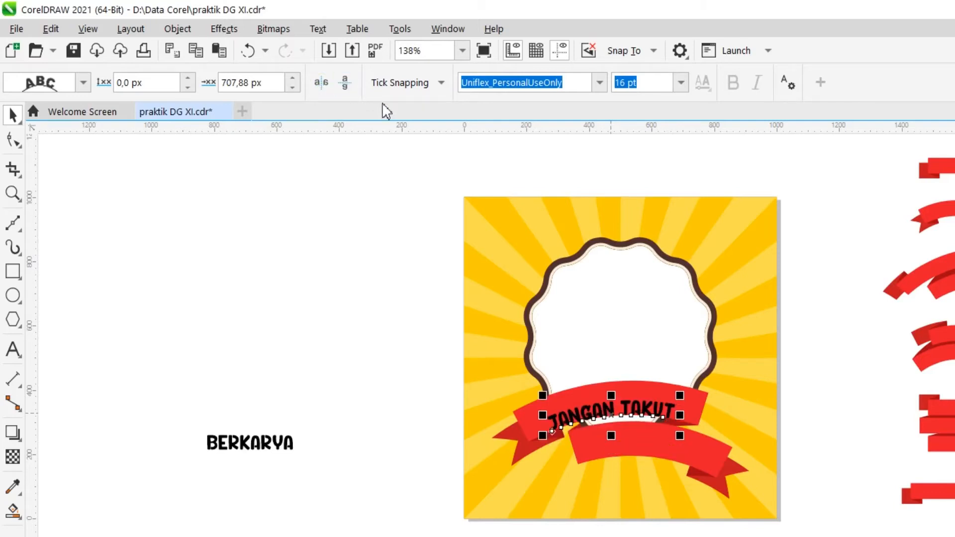
pyautogui.click(681, 85)
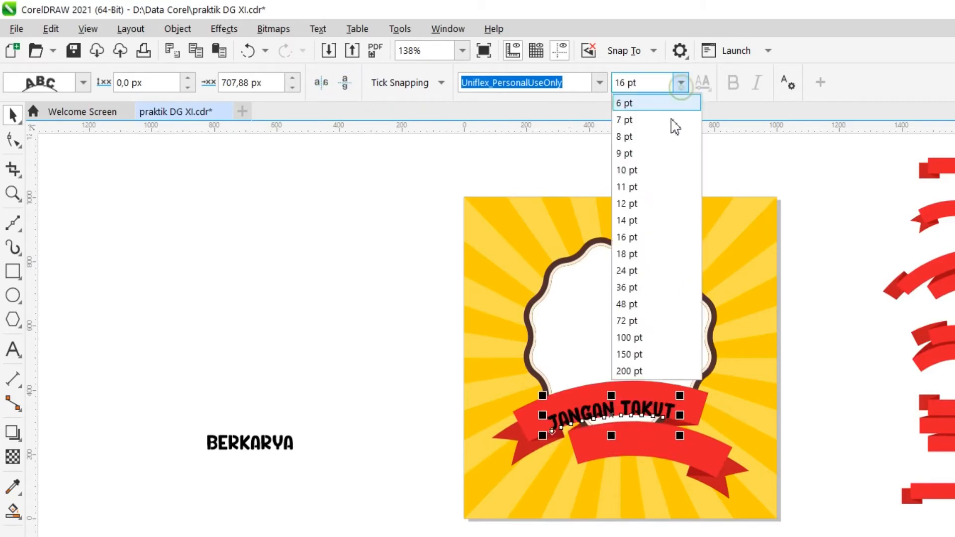
pyautogui.click(637, 254)
# Shift the fitted text upward so it sits centred on the upper ribbon
pyautogui.scroll(3, 609, 412)
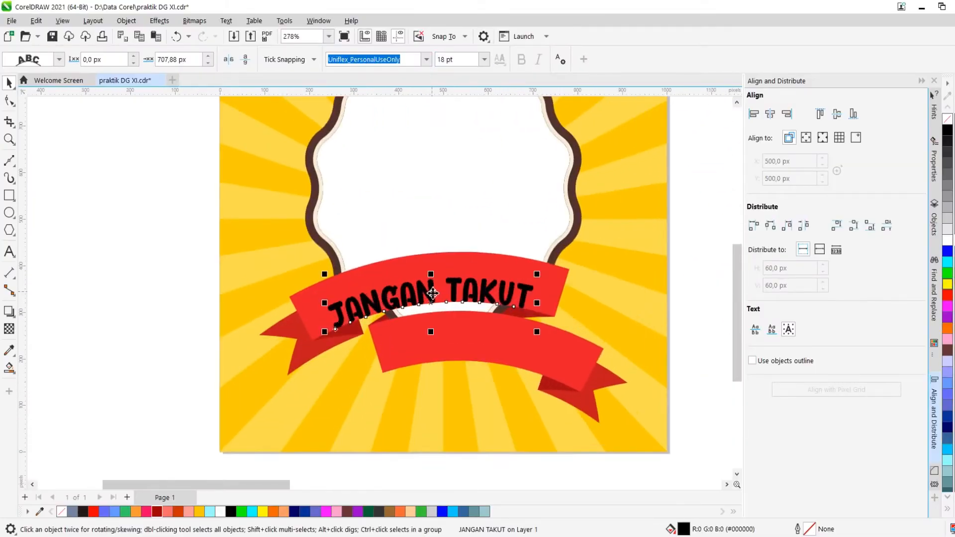
pyautogui.scroll(3, 432, 294)
pyautogui.moveTo(433, 292); pyautogui.dragTo(428, 272)
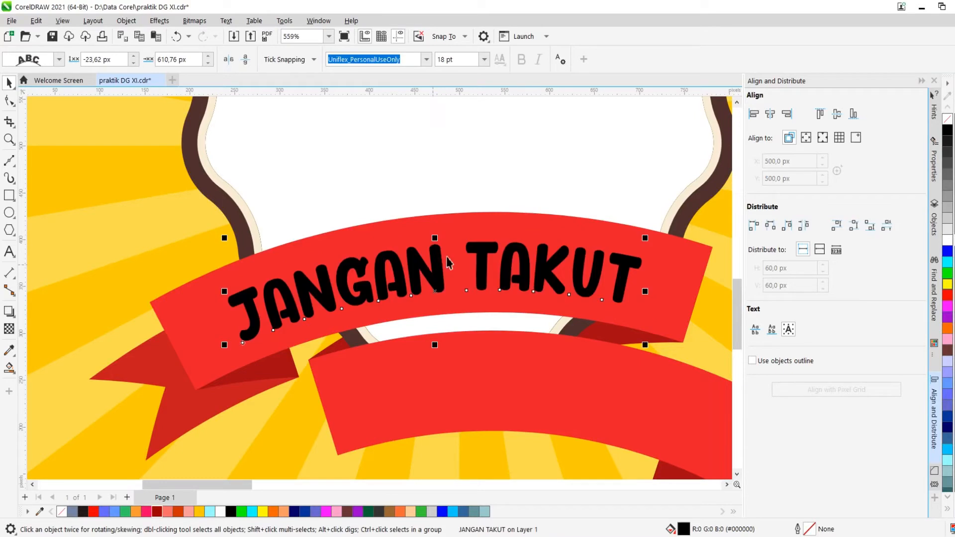
pyautogui.scroll(-2, 450, 258)
pyautogui.scroll(1, 470, 265)
pyautogui.scroll(1, 470, 264)
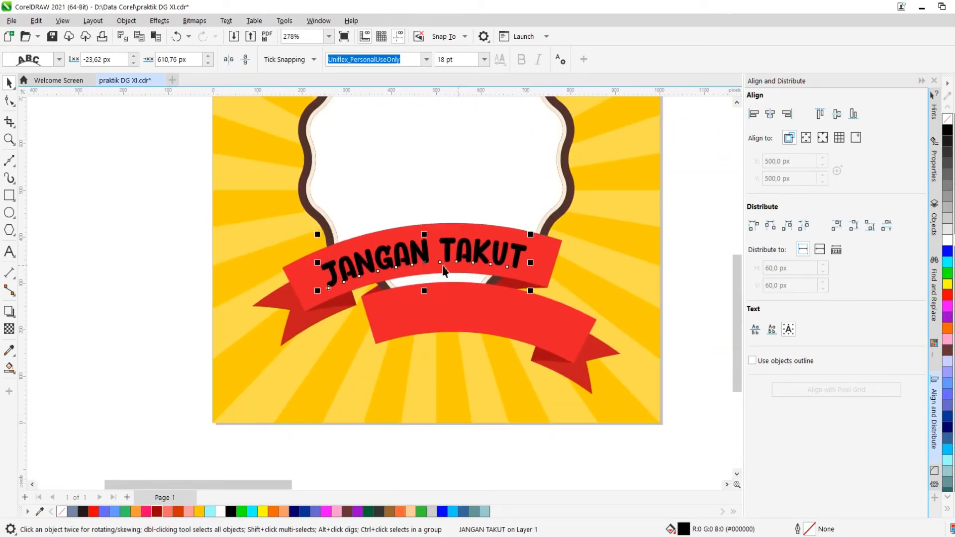
pyautogui.scroll(-2, 419, 256)
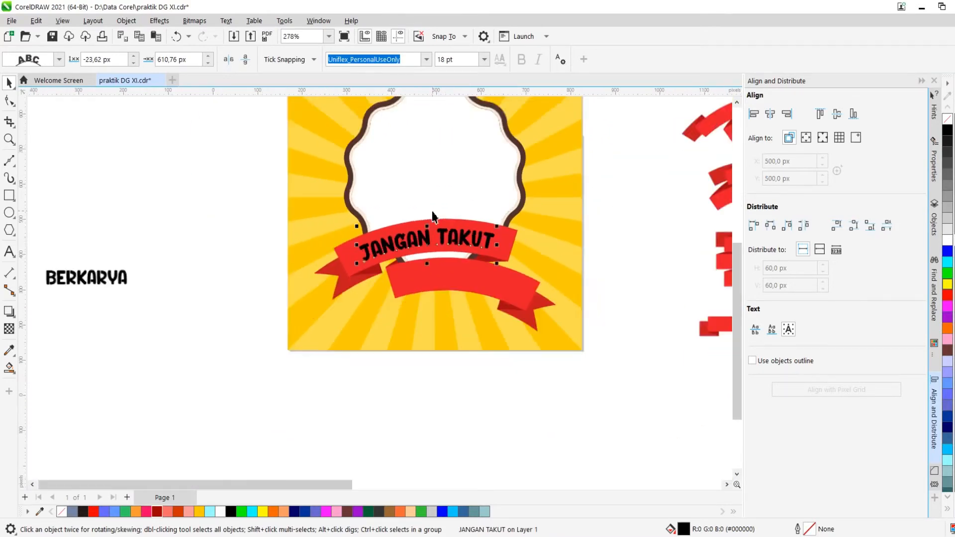
# Colour the ribbon text white and deselect it
pyautogui.click(567, 284)
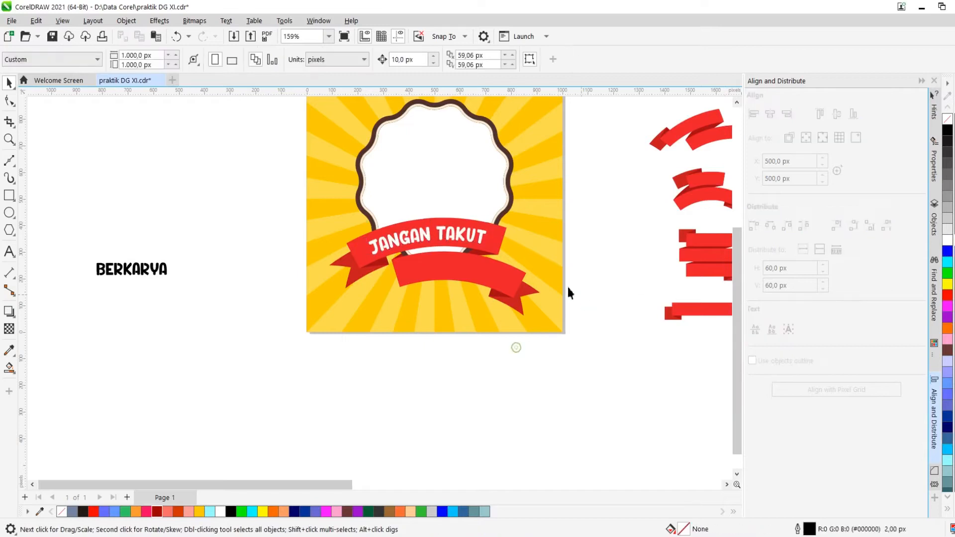
pyautogui.scroll(-1, 269, 243)
pyautogui.scroll(1, 206, 259)
# Set the "BERKARYA" text size to 18 pt
pyautogui.click(162, 271)
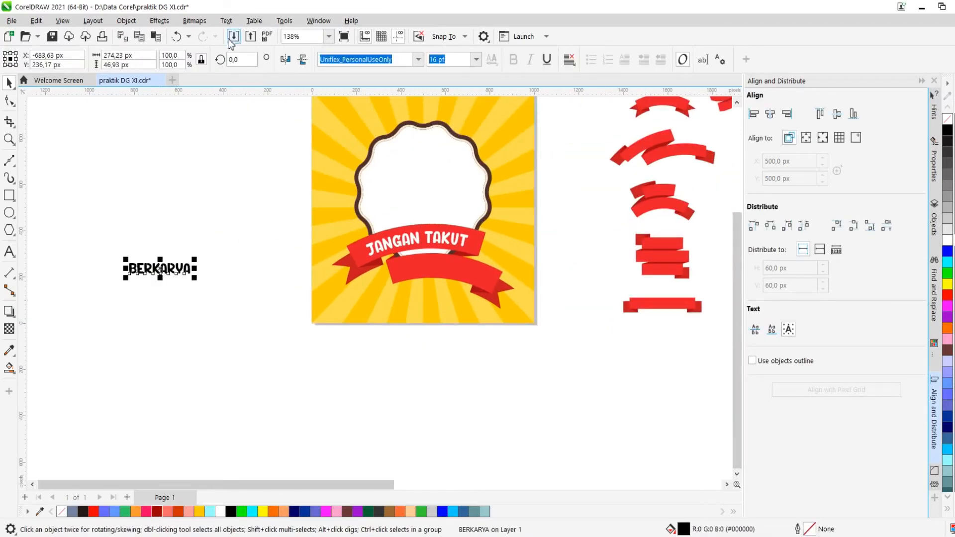
pyautogui.click(225, 21)
pyautogui.click(477, 60)
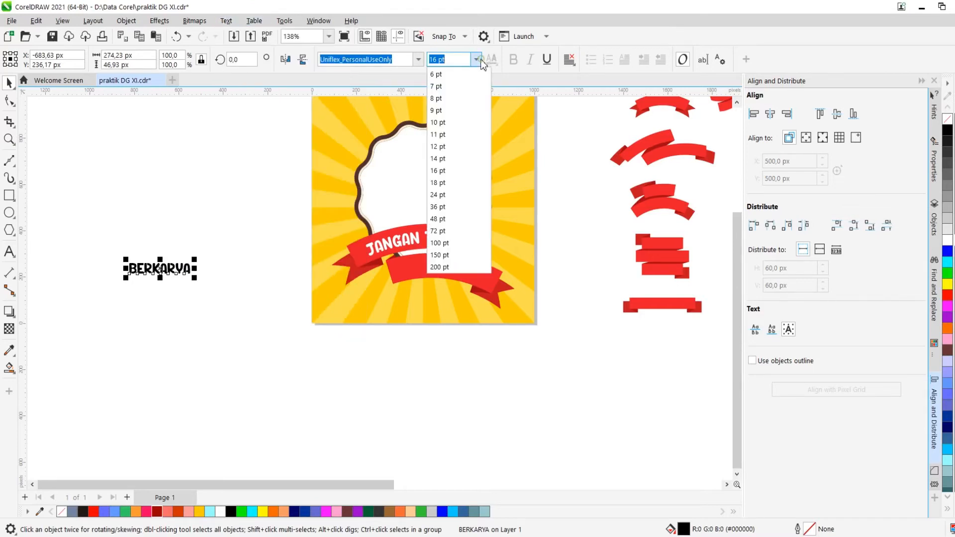
pyautogui.click(438, 183)
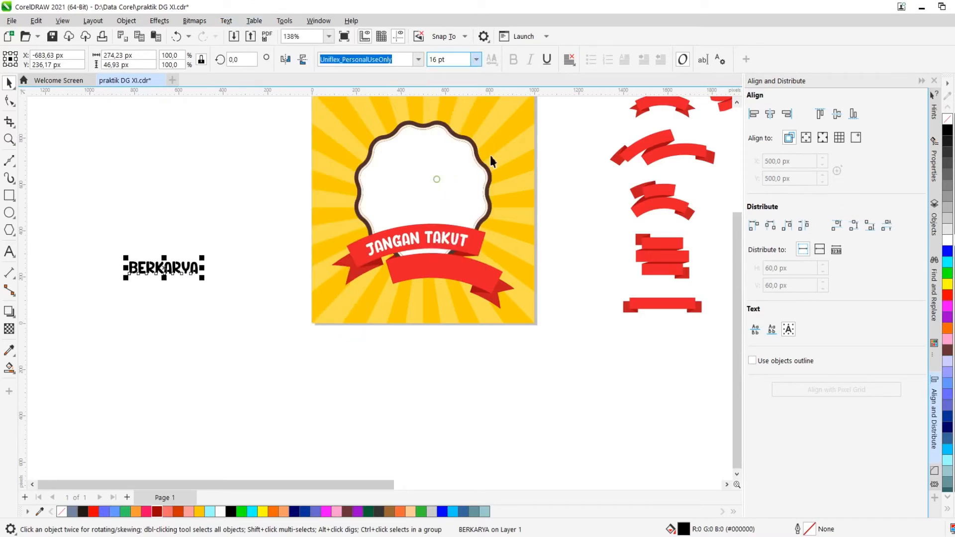
# Fit the "BERKARYA" text to the path of the lower red ribbon
pyautogui.click(225, 22)
pyautogui.click(264, 192)
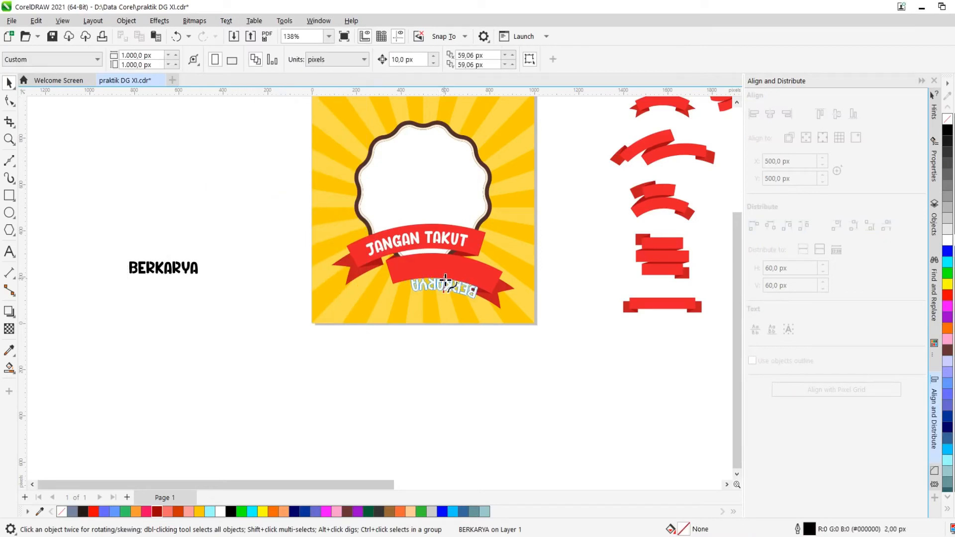
pyautogui.click(445, 284)
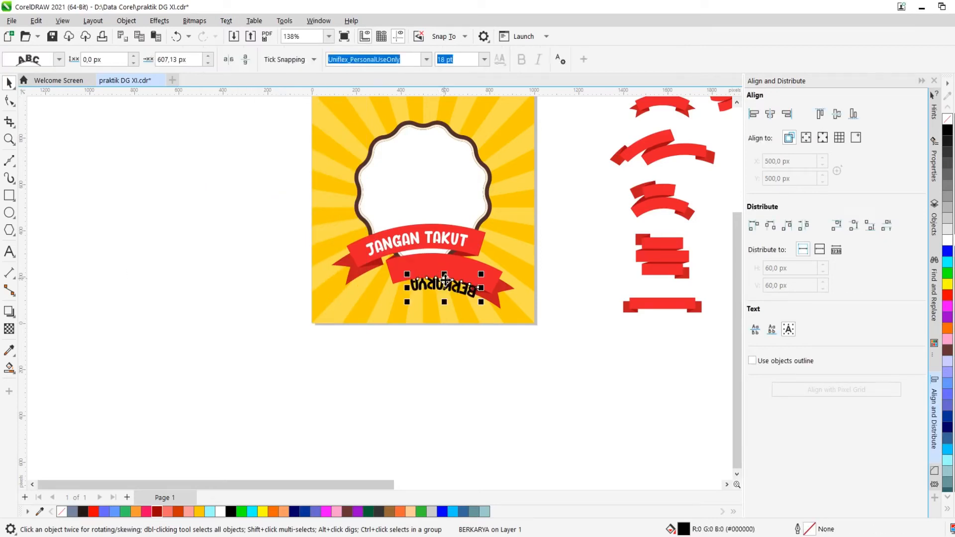
# Mirror the fitted "BERKARYA" text horizontally and vertically so it reads correctly
pyautogui.click(245, 59)
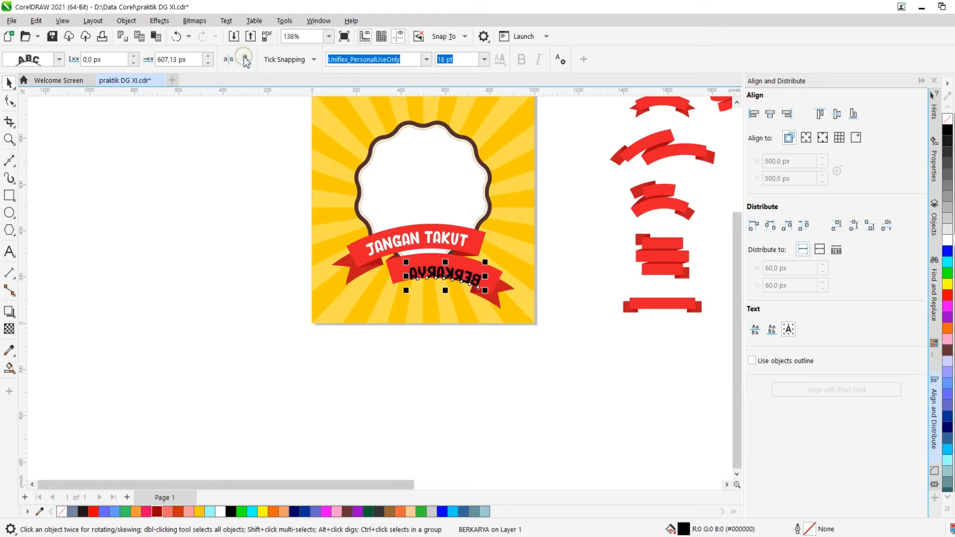
pyautogui.click(228, 59)
# Shift the "BERKARYA" text upward so it sits centred on the lower ribbon
pyautogui.scroll(5, 441, 282)
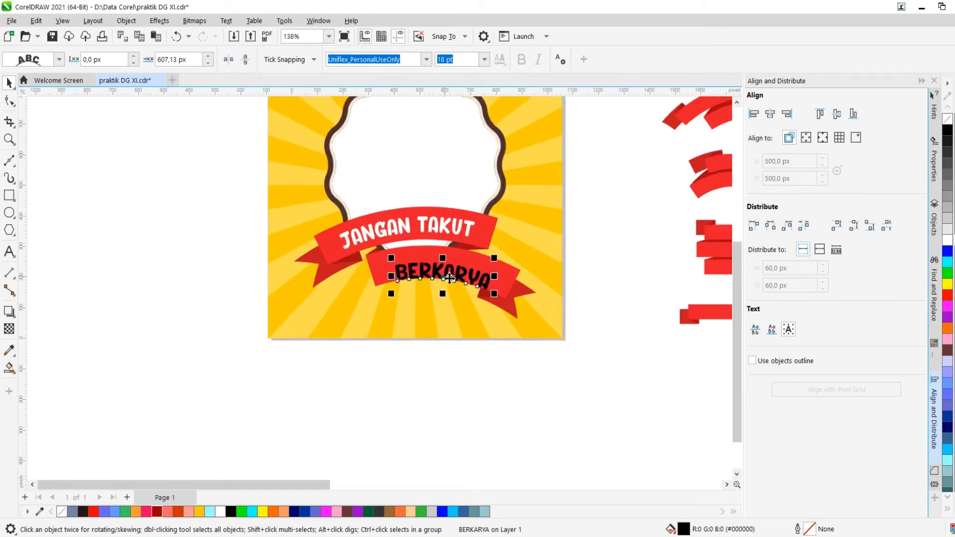
pyautogui.scroll(1, 442, 284)
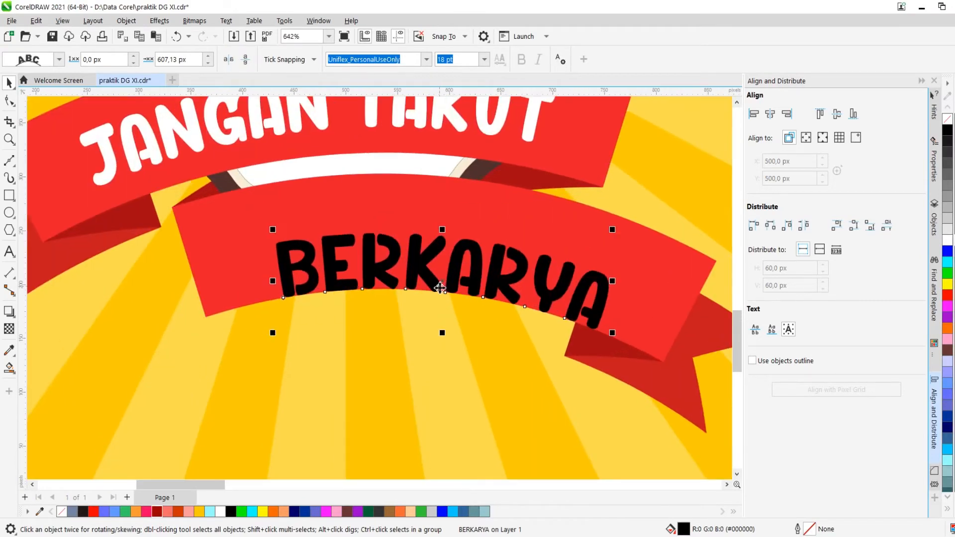
pyautogui.moveTo(439, 283); pyautogui.dragTo(443, 260)
# Colour the "BERKARYA" text white and deselect it
pyautogui.scroll(-6, 445, 258)
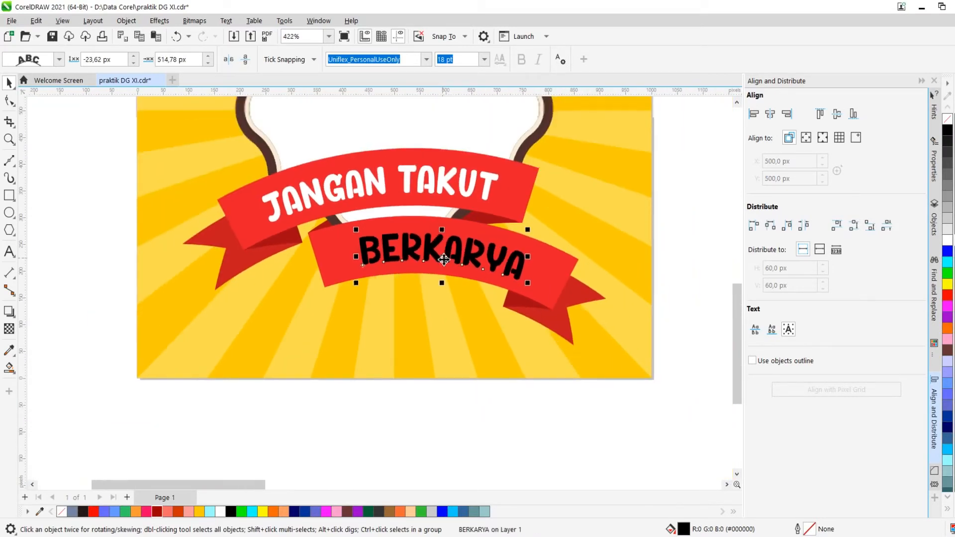
pyautogui.click(948, 241)
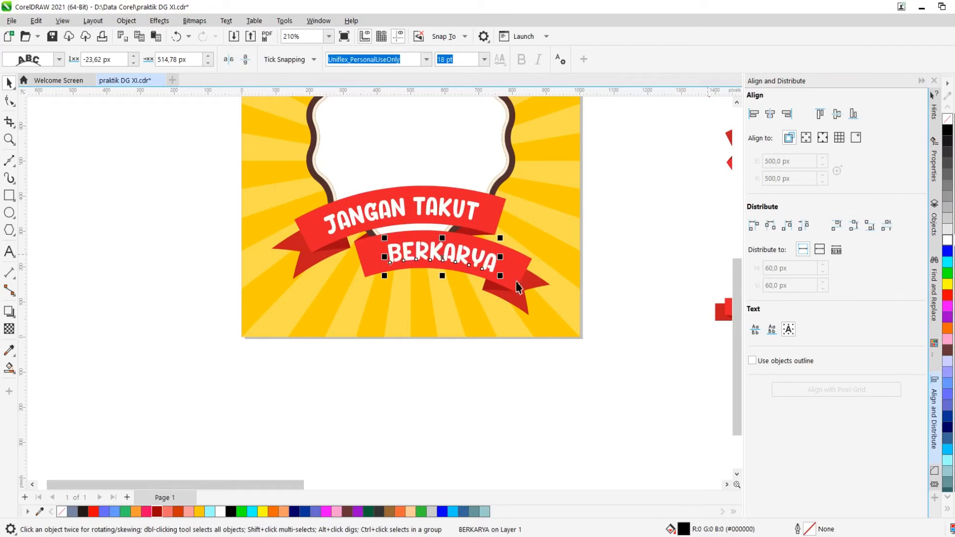
pyautogui.scroll(-2, 438, 289)
pyautogui.click(596, 244)
pyautogui.scroll(-3, 451, 271)
pyautogui.scroll(4, 414, 235)
pyautogui.scroll(3, 413, 239)
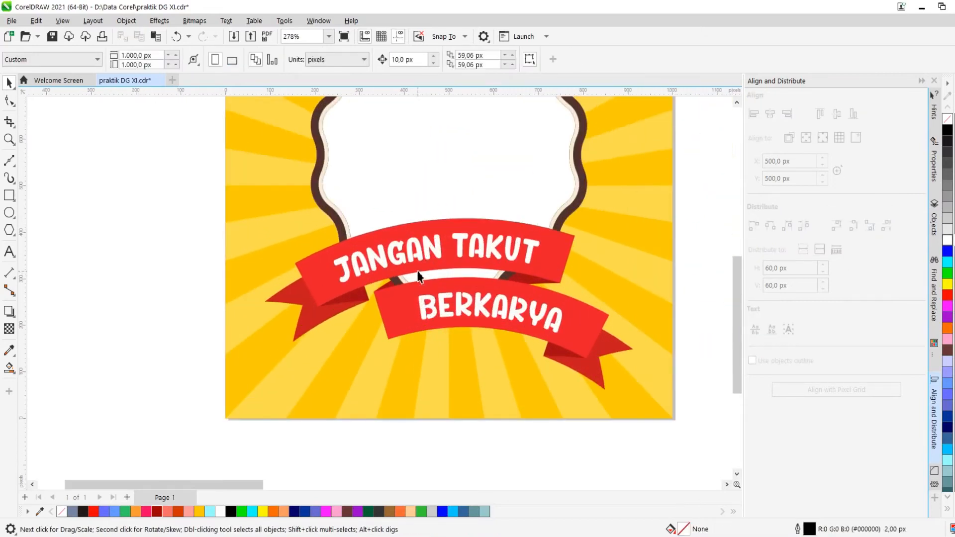
pyautogui.scroll(1, 396, 252)
pyautogui.scroll(-6, 56, 261)
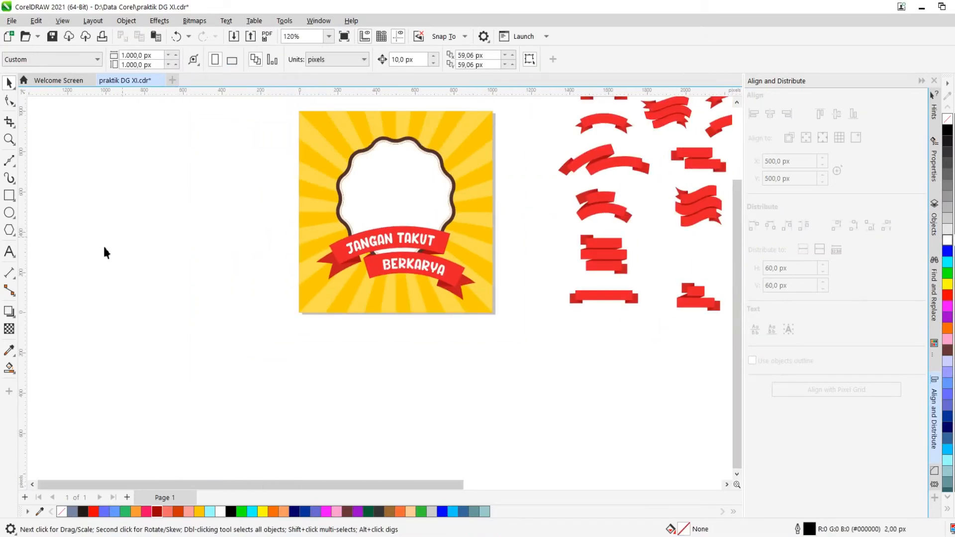
pyautogui.scroll(4, 372, 204)
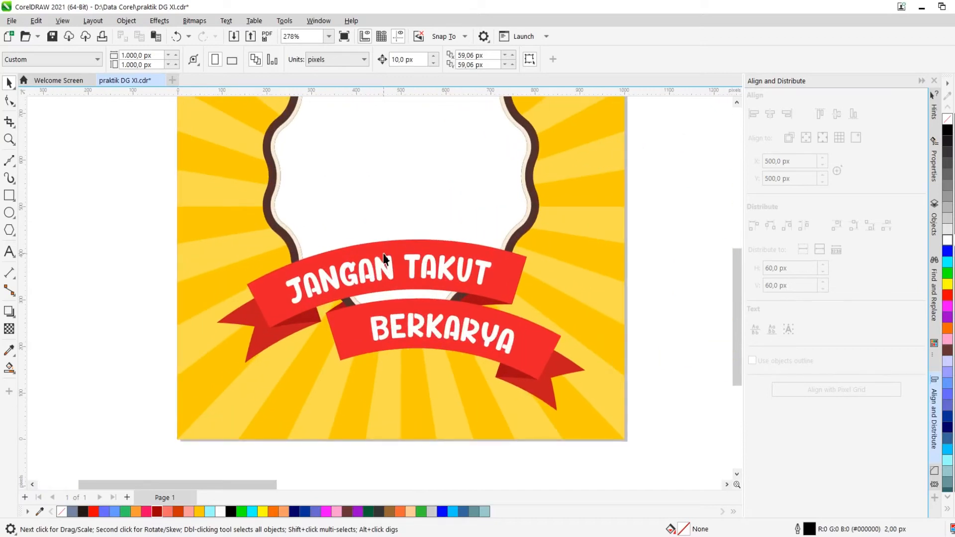
# Break the ribbon texts apart from their banner paths with Break Apart
pyautogui.click(385, 254)
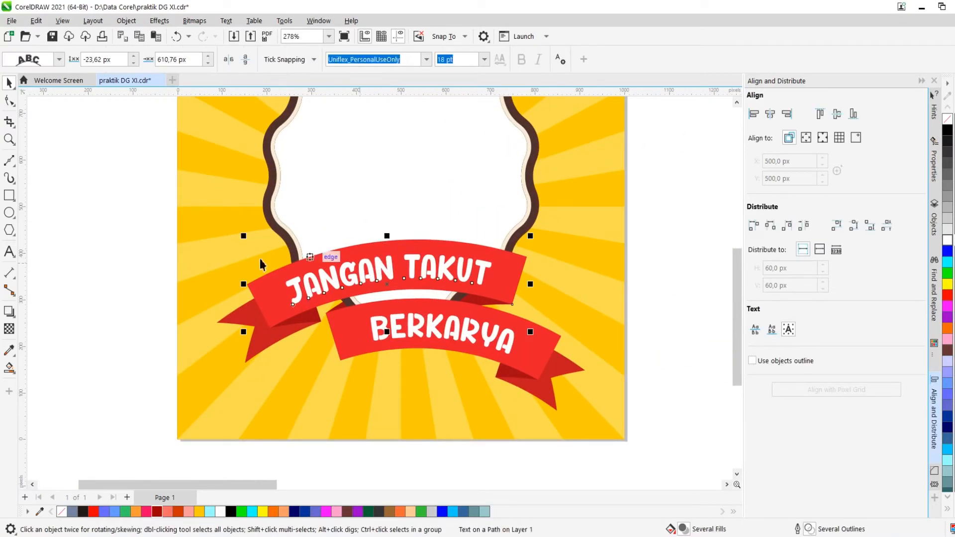
pyautogui.click(219, 266)
pyautogui.click(325, 282)
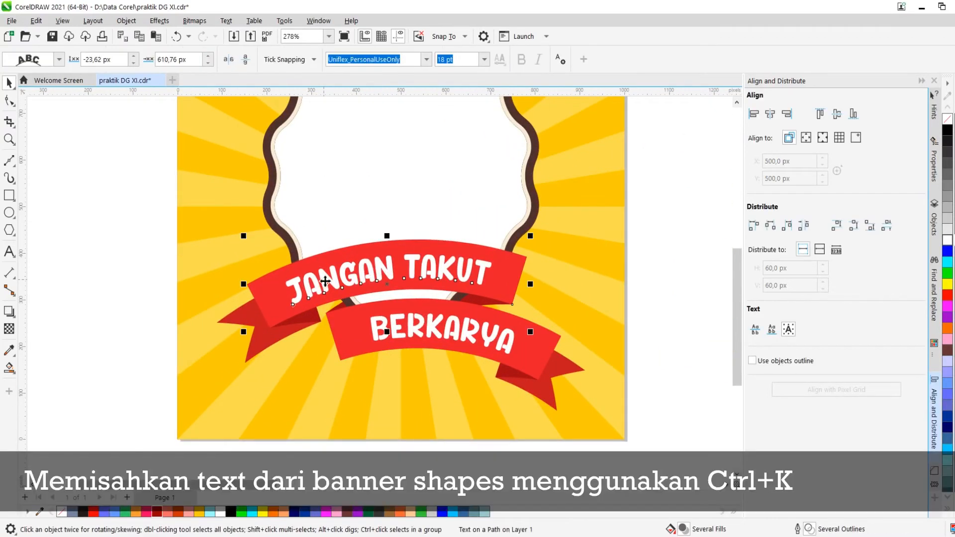
pyautogui.keyDown('shift'); pyautogui.click(371, 330); pyautogui.keyUp('shift')
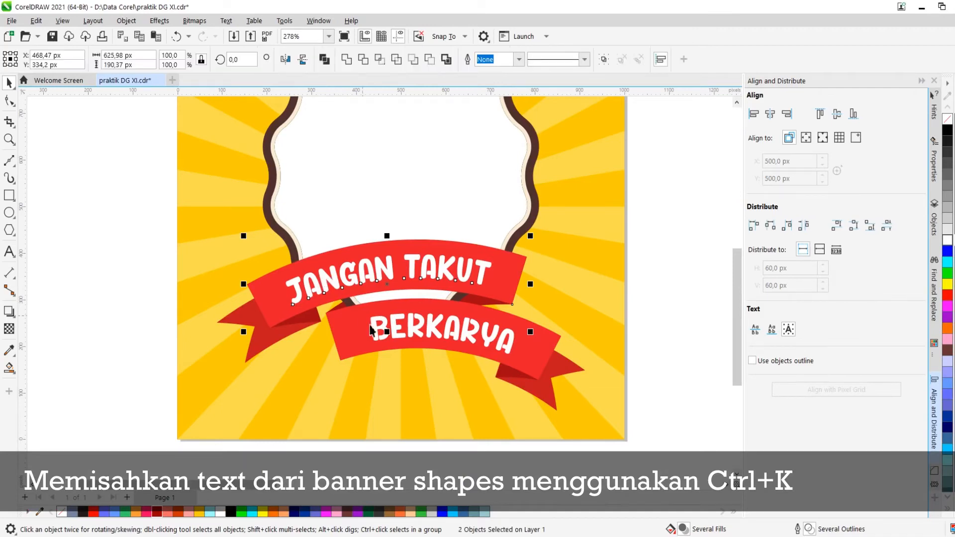
pyautogui.click(146, 313)
pyautogui.click(380, 329)
pyautogui.hotkey('ctrl', 'k')
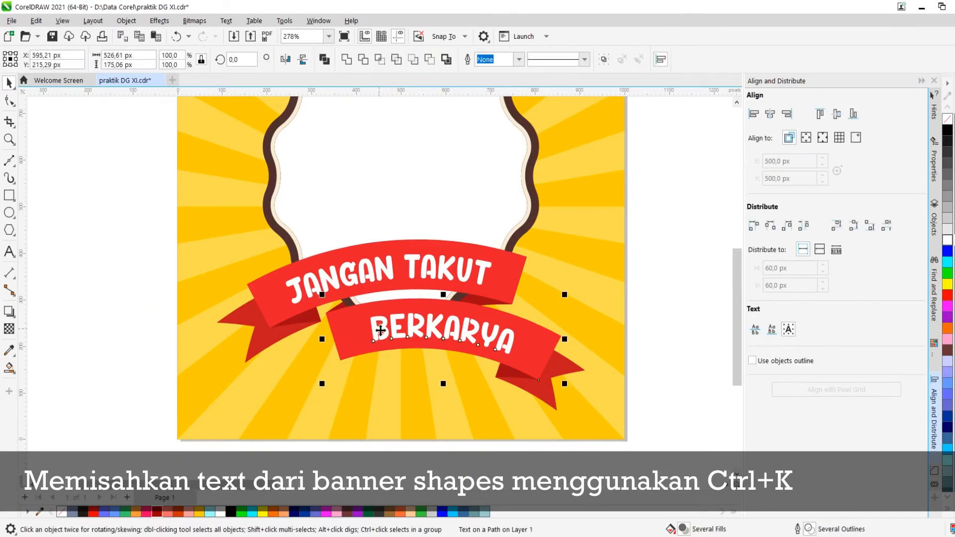
# Try moving each ribbon text away from its banner, undoing each move
pyautogui.click(147, 321)
pyautogui.moveTo(374, 325); pyautogui.dragTo(377, 362)
pyautogui.hotkey('ctrl', 'z')
pyautogui.click(379, 270)
pyautogui.moveTo(366, 266); pyautogui.dragTo(306, 257)
pyautogui.hotkey('ctrl', 'z')
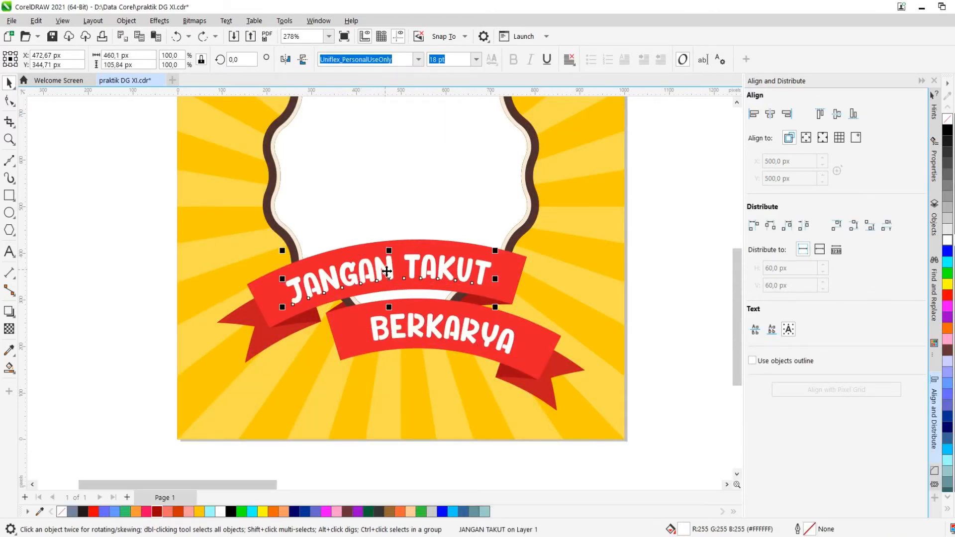
# Convert both the "JANGAN TAKUT" and "BERKARYA" texts to curves
pyautogui.rightClick(386, 258)
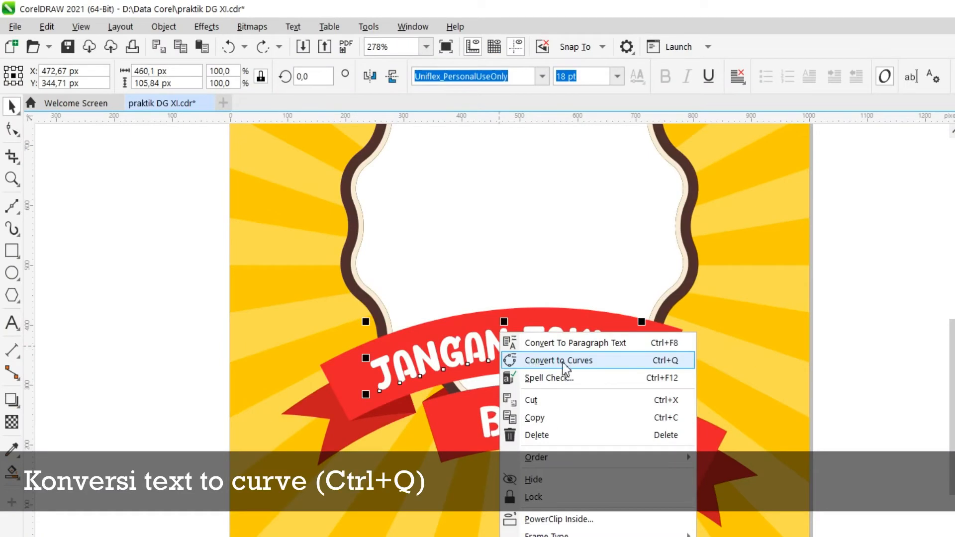
pyautogui.click(564, 360)
pyautogui.rightClick(497, 415)
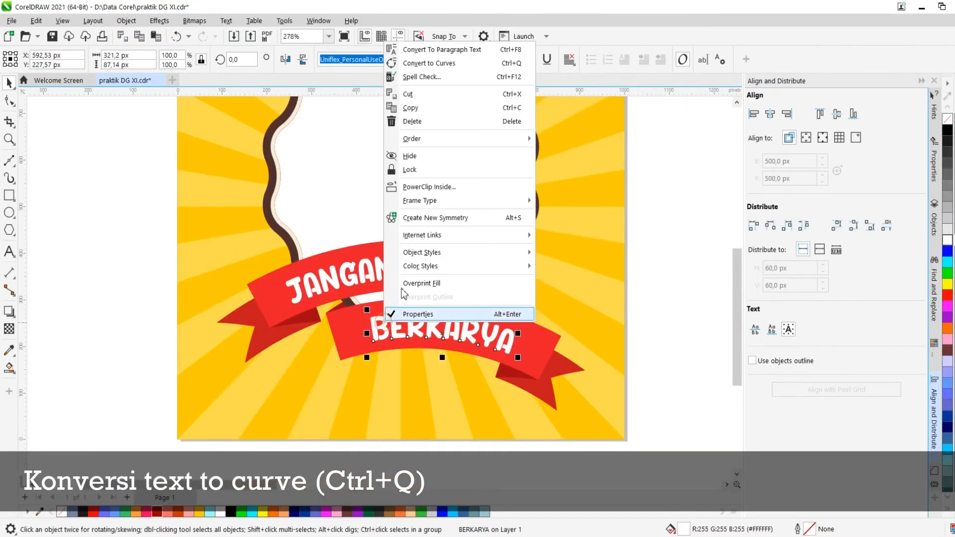
pyautogui.click(428, 63)
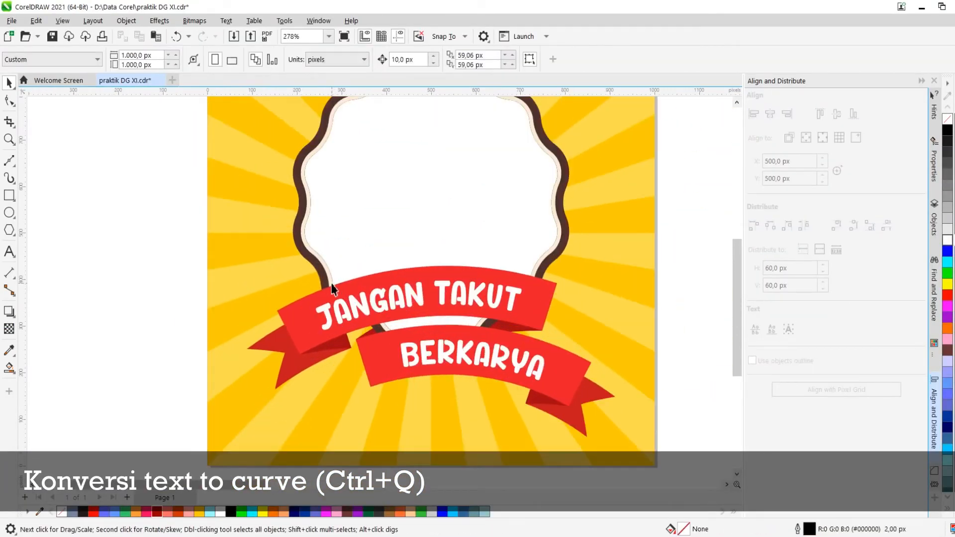
# Draw a small white circle about 17 px wide, without outline, at the left end of the upper ribbon
pyautogui.scroll(2, 252, 293)
pyautogui.click(11, 217)
pyautogui.scroll(8, 294, 320)
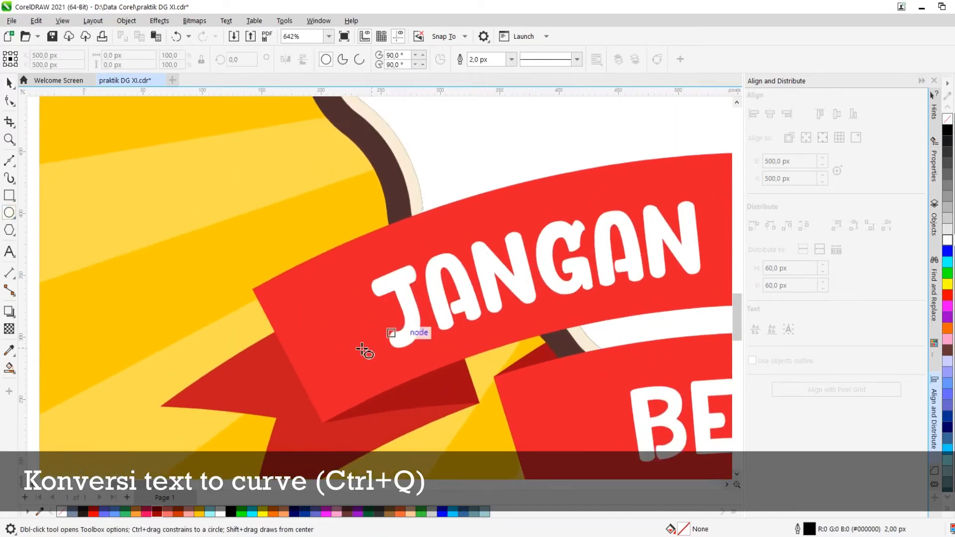
pyautogui.moveTo(347, 334); pyautogui.dragTo(354, 341)
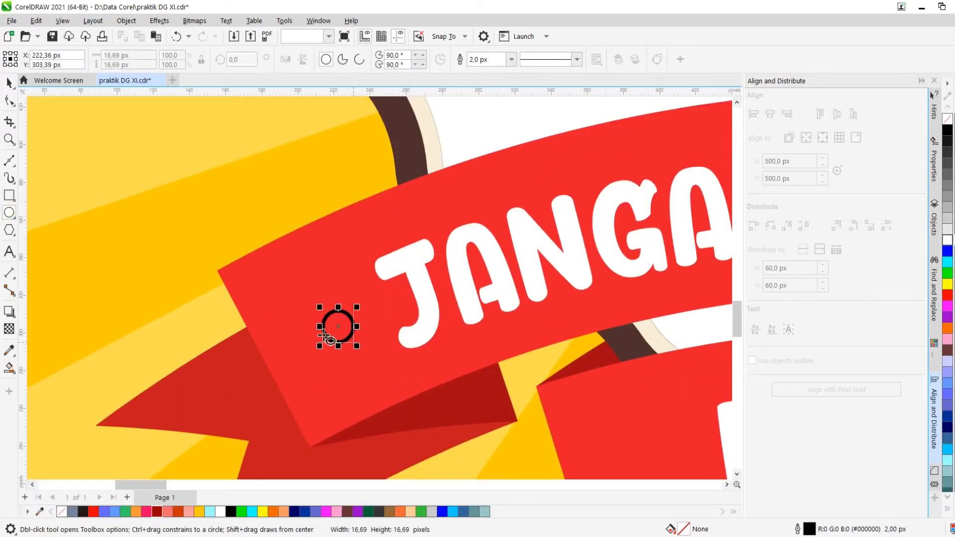
pyautogui.scroll(-5, 348, 331)
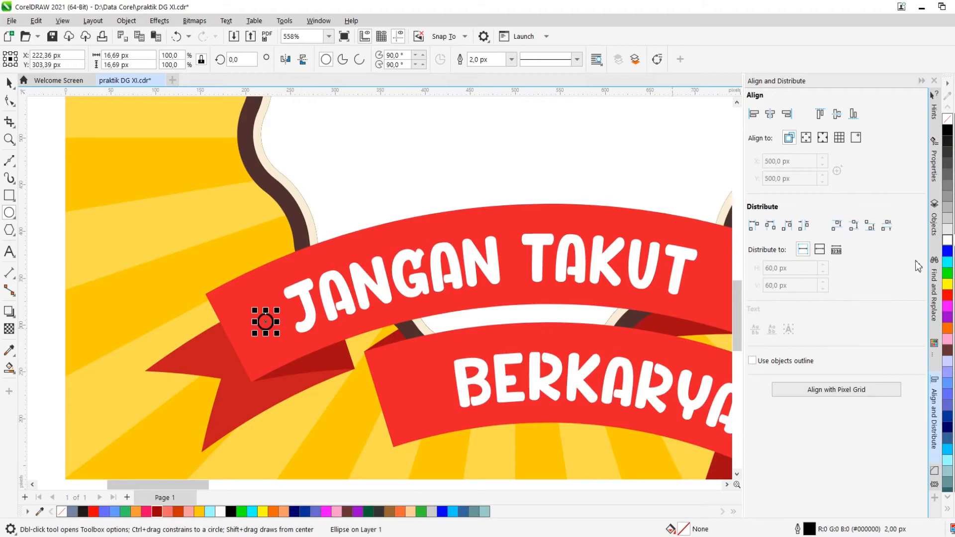
pyautogui.scroll(-3, 168, 286)
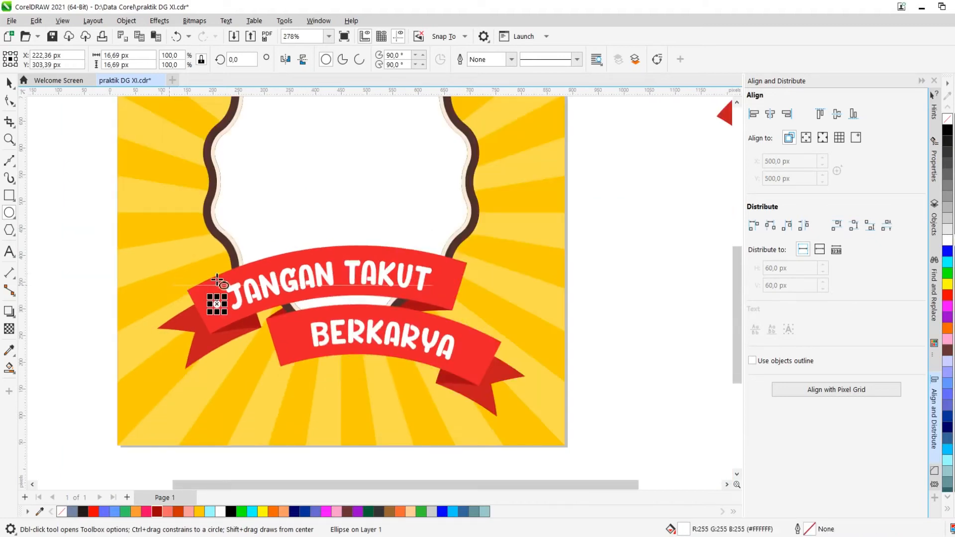
pyautogui.press('space')
pyautogui.click(588, 266)
# Duplicate the circle to the right end of the "JANGAN TAKUT" text
pyautogui.scroll(2, 239, 272)
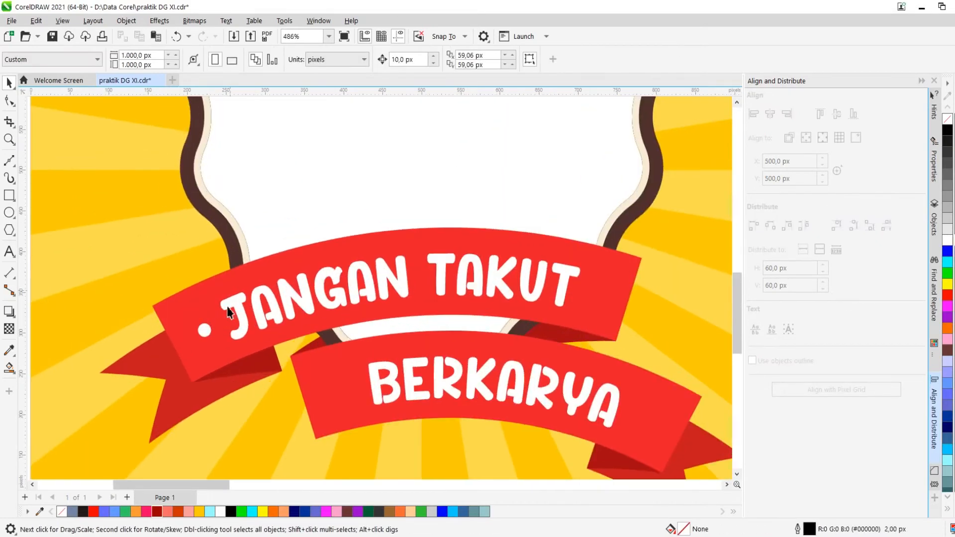
pyautogui.scroll(1, 205, 333)
pyautogui.scroll(-2, 202, 330)
pyautogui.click(203, 330)
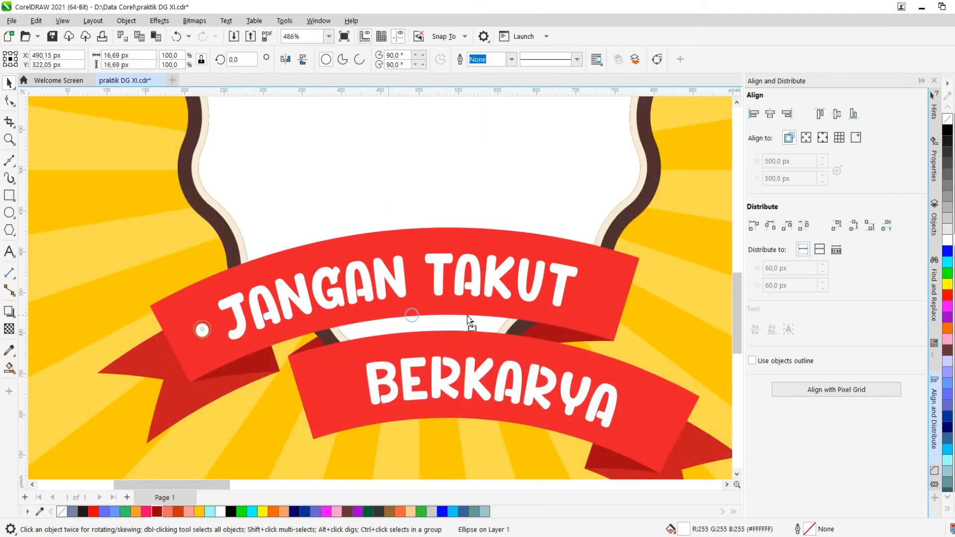
pyautogui.moveTo(468, 321); pyautogui.dragTo(570, 278)
pyautogui.scroll(3, 592, 283)
pyautogui.scroll(-6, 570, 277)
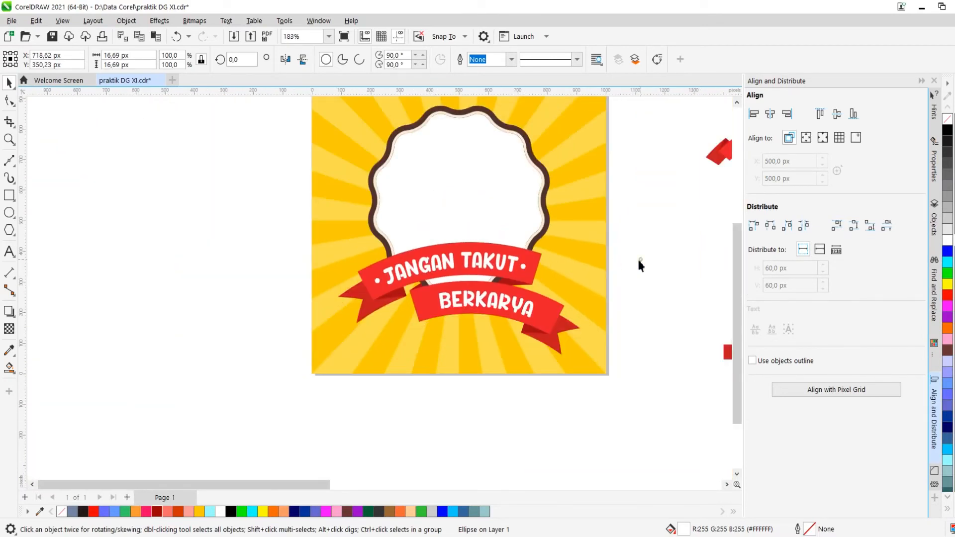
pyautogui.click(640, 265)
# Nudge the right-hand circle slightly closer to the "JANGAN TAKUT" text
pyautogui.scroll(4, 640, 265)
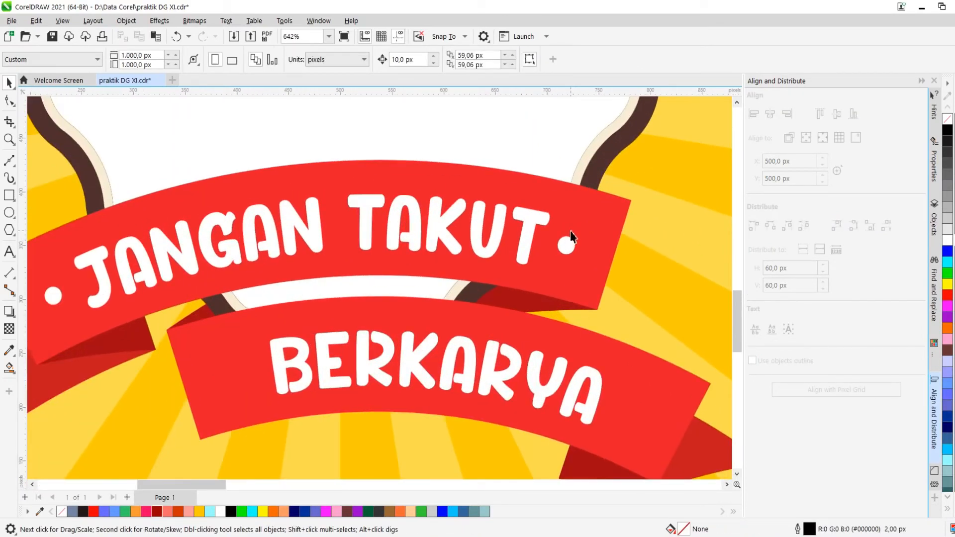
pyautogui.scroll(2, 571, 237)
pyautogui.moveTo(565, 245); pyautogui.dragTo(548, 248)
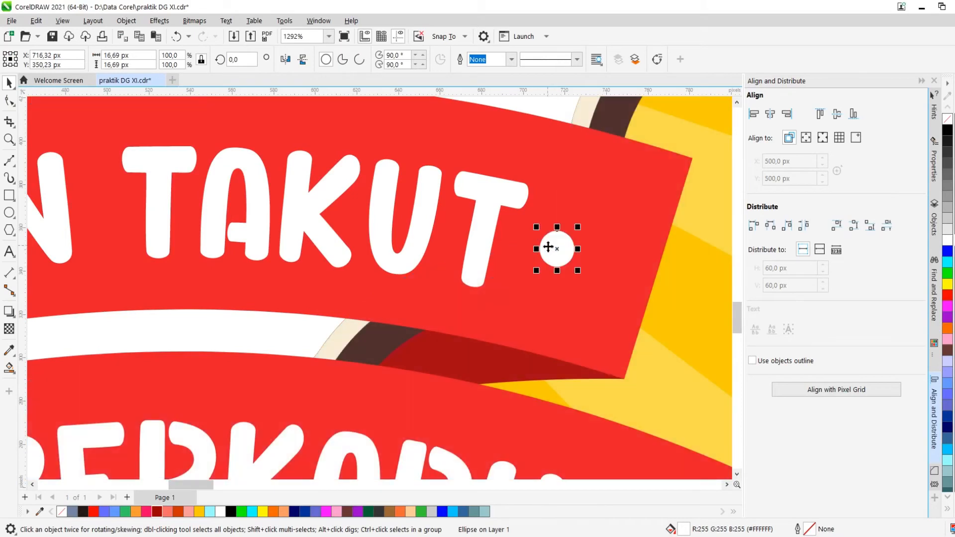
# Copy a circle to the left of "BERKARYA" on the lower ribbon
pyautogui.scroll(-5, 548, 247)
pyautogui.scroll(3, 553, 243)
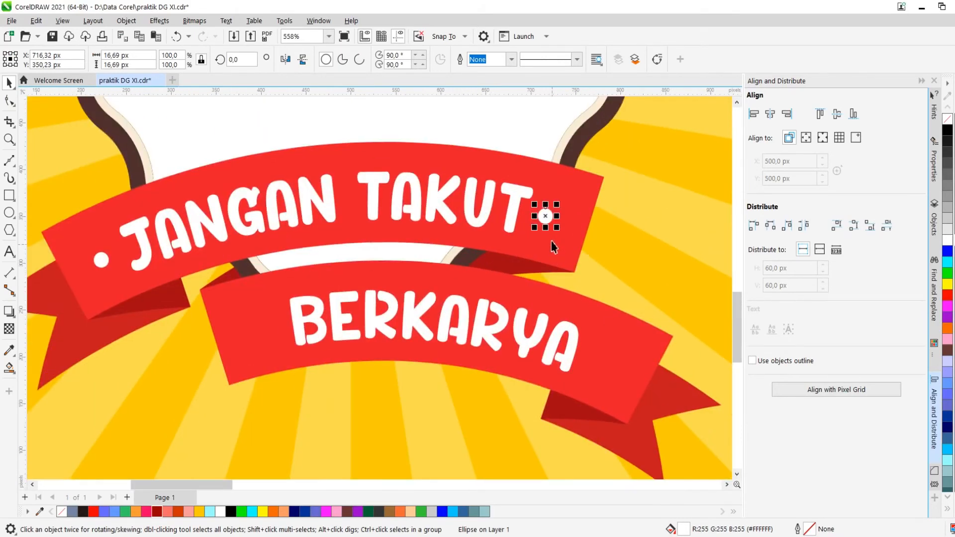
pyautogui.moveTo(544, 208); pyautogui.dragTo(169, 358)
pyautogui.scroll(-3, 329, 323)
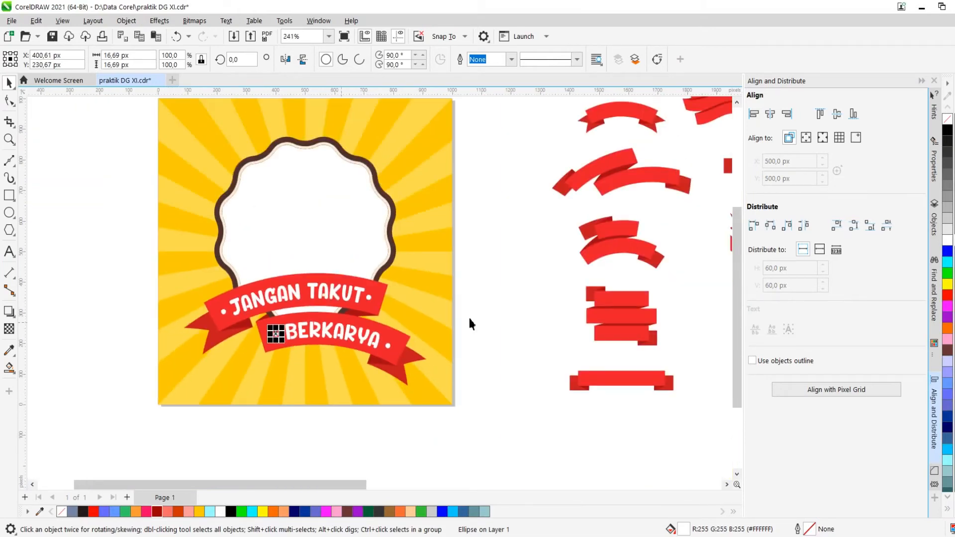
pyautogui.click(515, 301)
# Adjust the circle at the right end of "BERKARYA" slightly closer to the text
pyautogui.scroll(5, 435, 378)
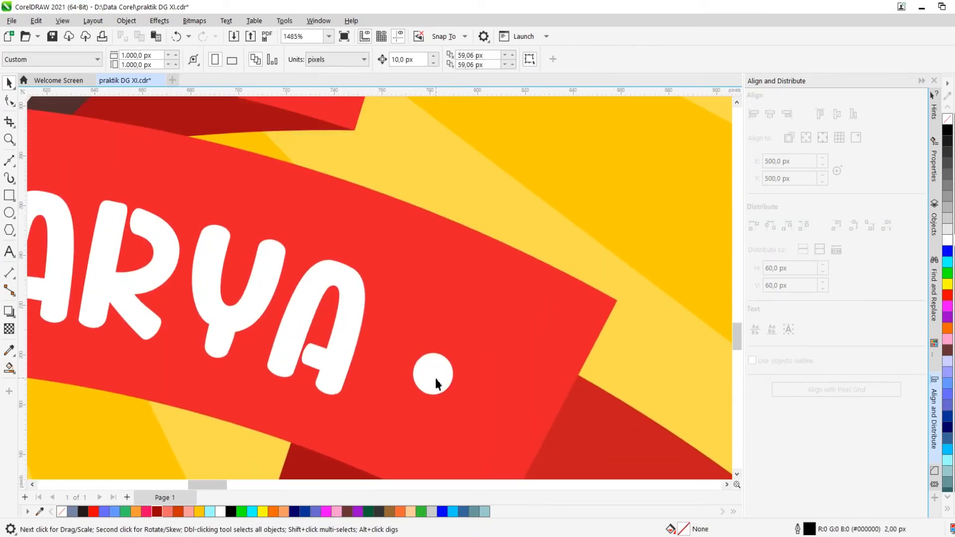
pyautogui.moveTo(436, 383); pyautogui.dragTo(427, 382)
pyautogui.scroll(-5, 426, 380)
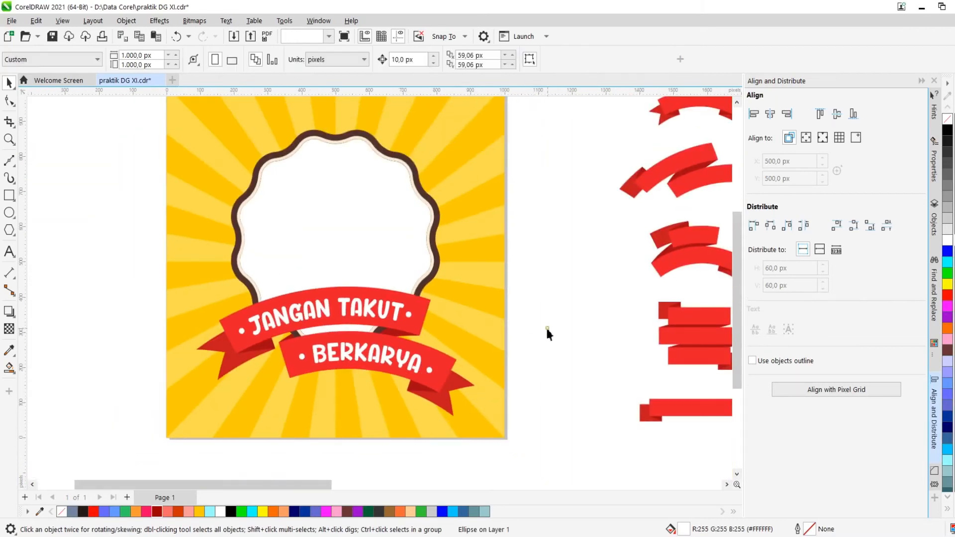
pyautogui.click(547, 333)
pyautogui.scroll(-2, 540, 321)
pyautogui.scroll(1, 494, 301)
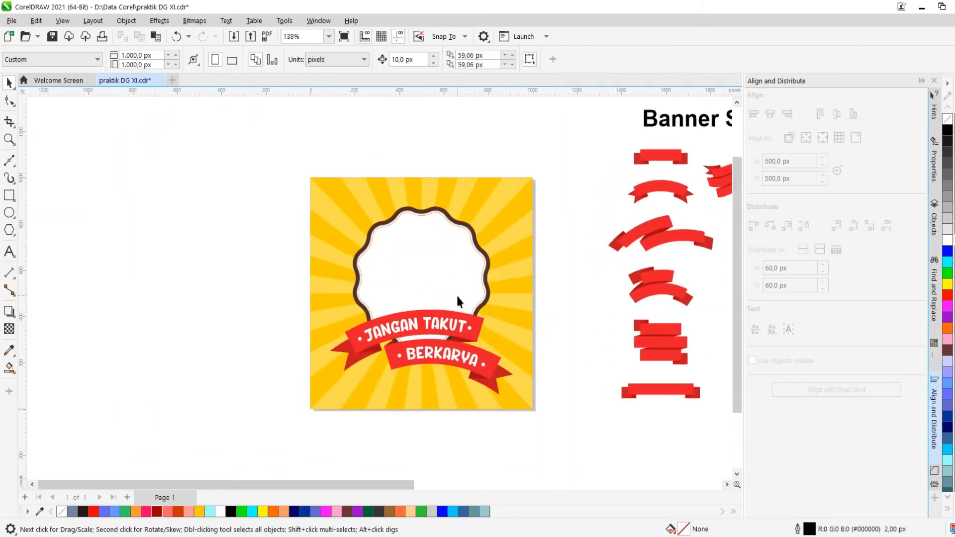
# Group the "JANGAN TAKUT" text with its two dot circles
pyautogui.scroll(1, 383, 331)
pyautogui.scroll(-2, 349, 339)
pyautogui.scroll(3, 351, 340)
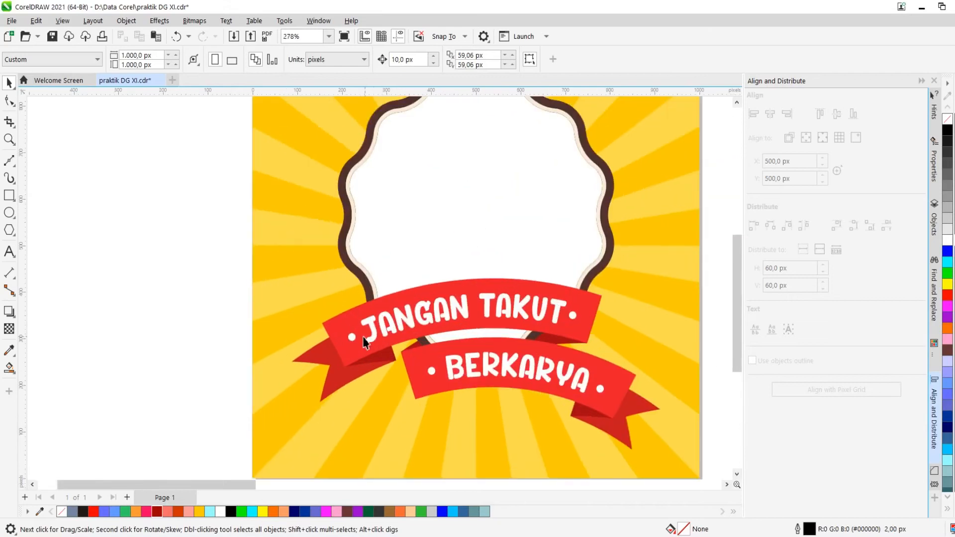
pyautogui.click(353, 342)
pyautogui.scroll(2, 314, 340)
pyautogui.keyDown('shift'); pyautogui.click(337, 320); pyautogui.keyUp('shift')
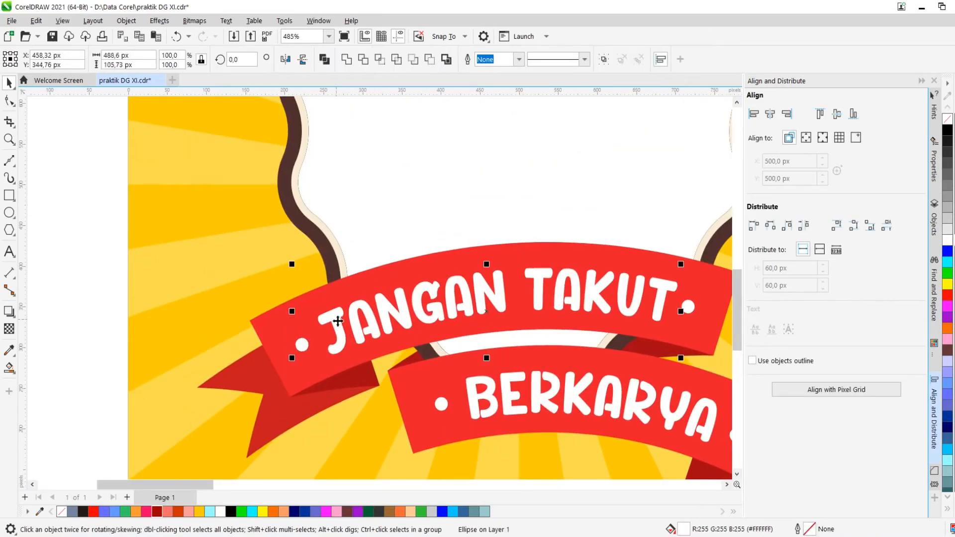
pyautogui.keyDown('shift'); pyautogui.click(689, 305); pyautogui.keyUp('shift')
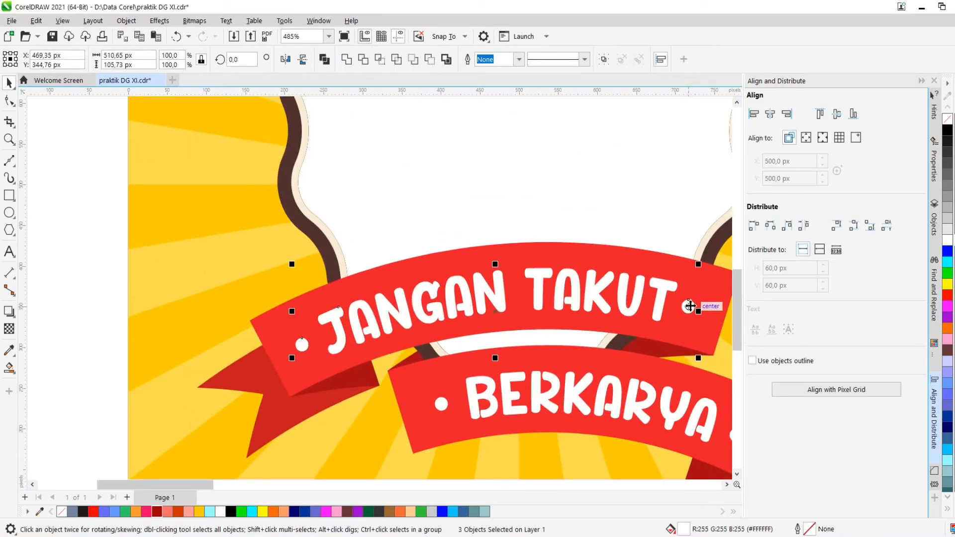
pyautogui.click(602, 61)
# Nudge the circle left of "BERKARYA" slightly upward
pyautogui.scroll(-3, 435, 144)
pyautogui.scroll(2, 508, 259)
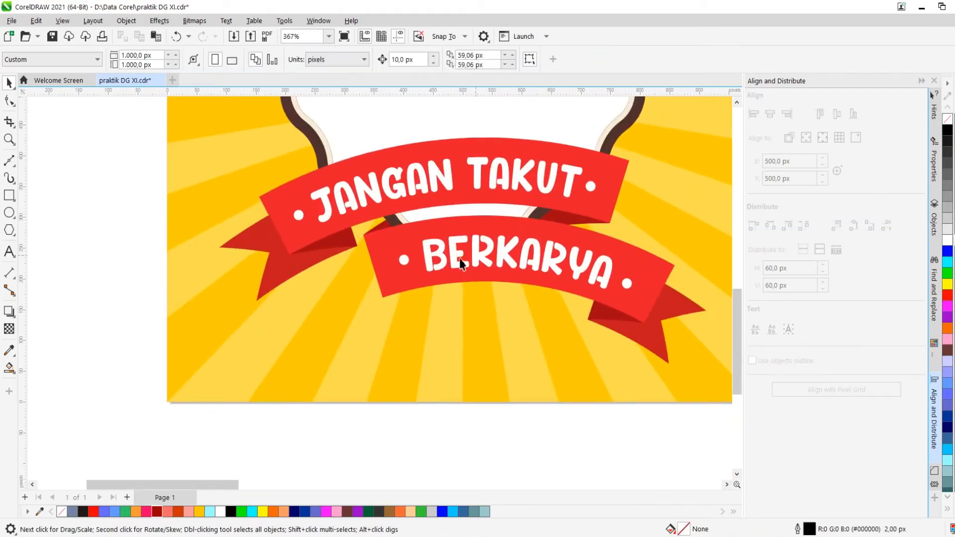
pyautogui.scroll(3, 418, 267)
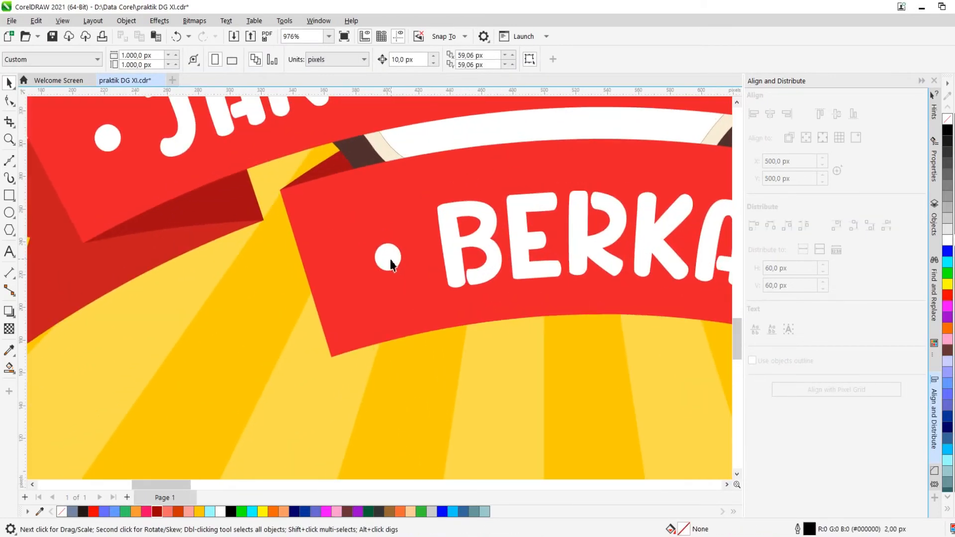
pyautogui.moveTo(391, 265); pyautogui.dragTo(393, 257)
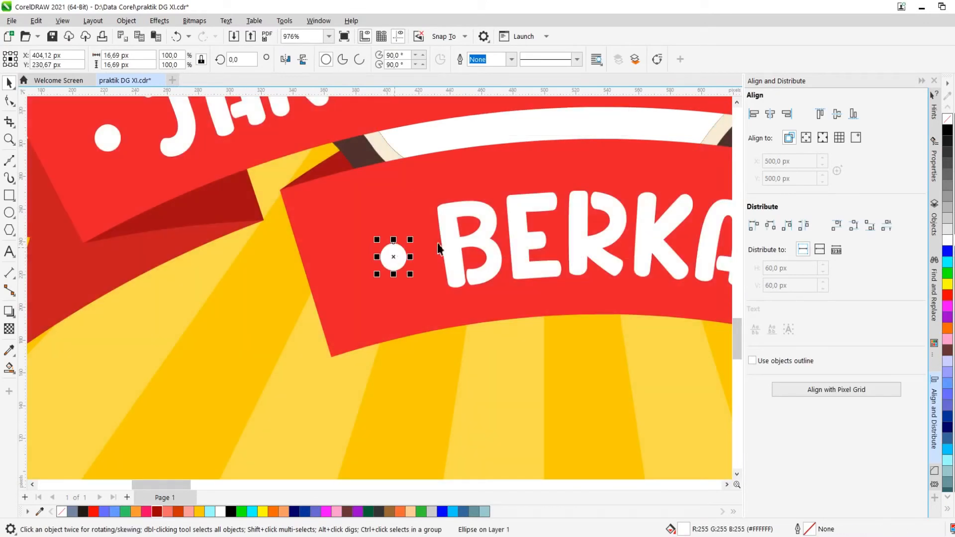
# Group the "BERKARYA" text with its two dot circles
pyautogui.keyDown('shift'); pyautogui.click(443, 239); pyautogui.keyUp('shift')
pyautogui.scroll(-3, 350, 258)
pyautogui.keyDown('shift'); pyautogui.click(622, 285); pyautogui.keyUp('shift')
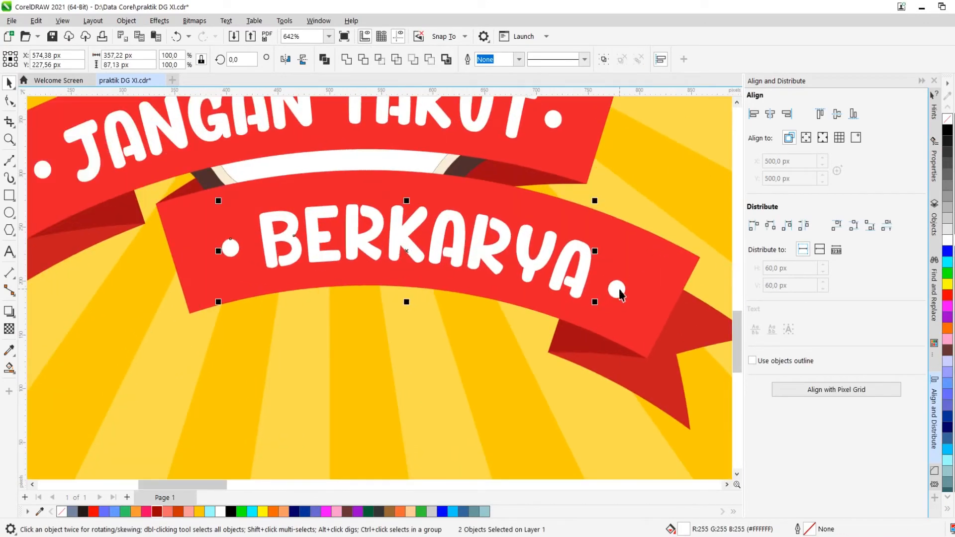
pyautogui.scroll(-1, 622, 286)
pyautogui.click(604, 59)
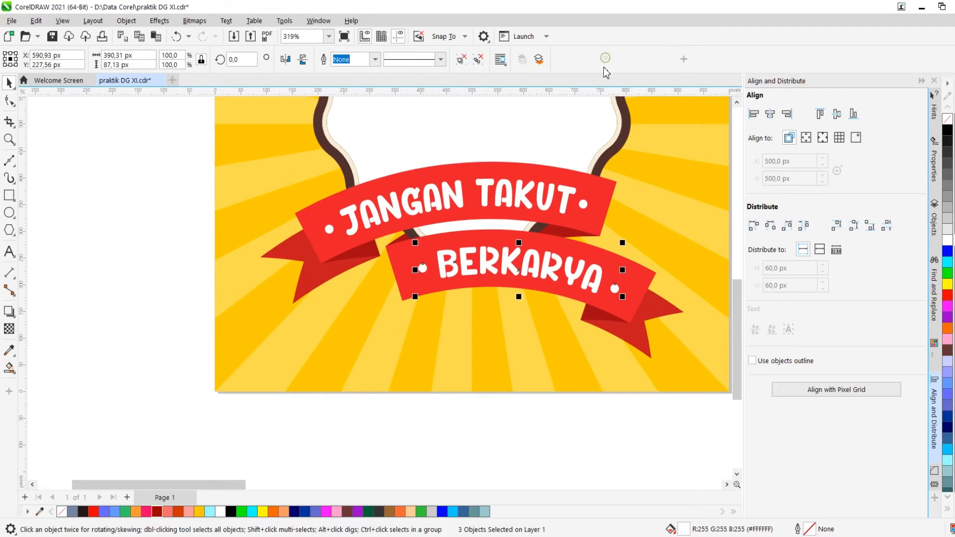
pyautogui.scroll(-4, 456, 295)
pyautogui.scroll(3, 445, 309)
pyautogui.scroll(1, 445, 308)
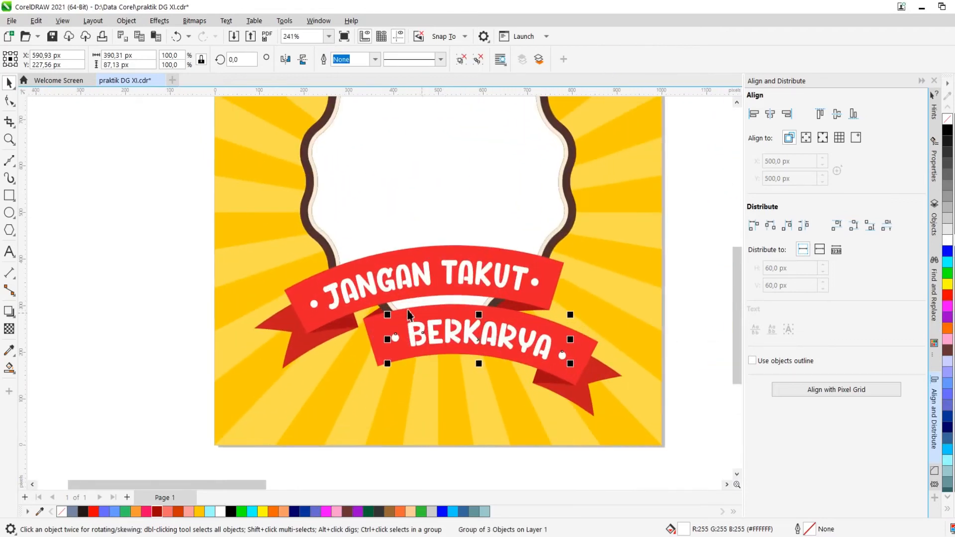
# Add a Block Shadow to the "BERKARYA" group with a direction of 325 and break the shadow apart
pyautogui.click(7, 321)
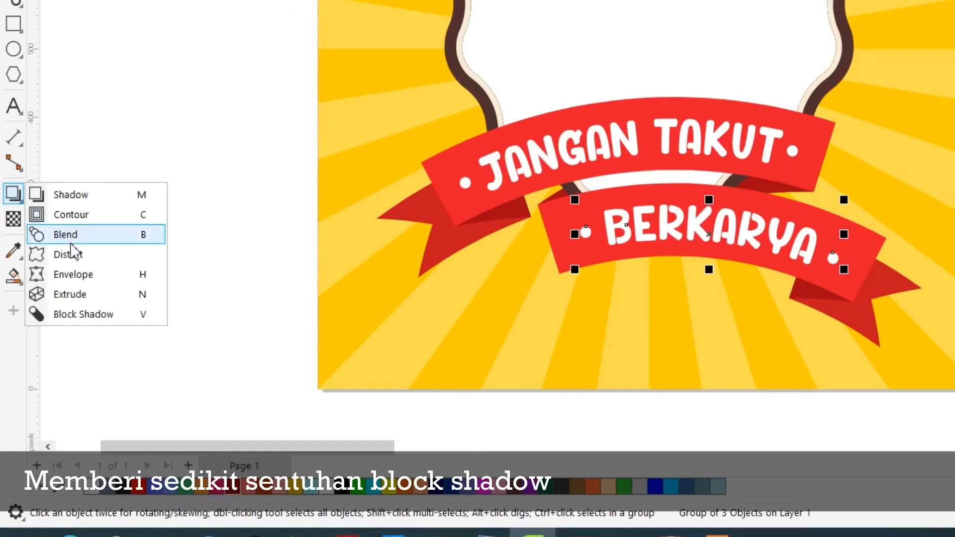
pyautogui.click(51, 393)
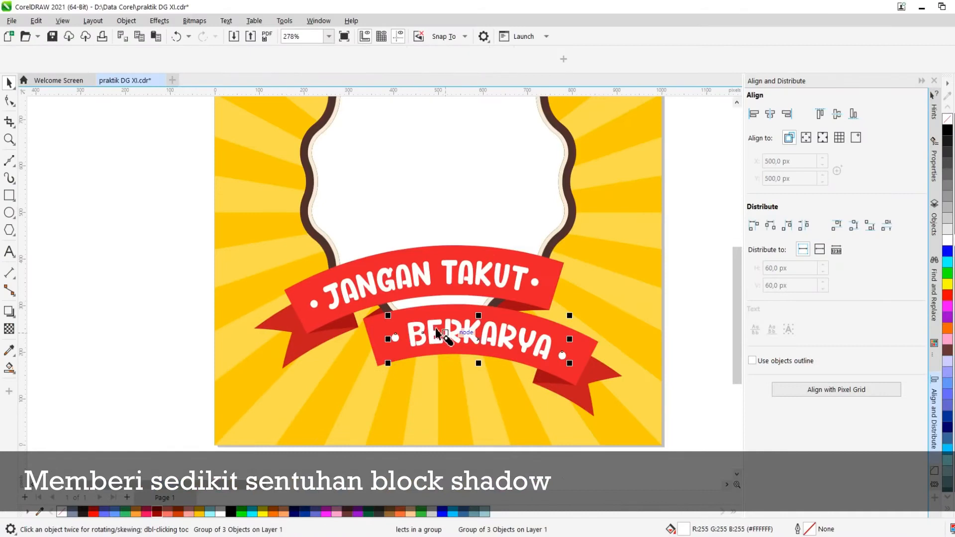
pyautogui.moveTo(437, 333); pyautogui.dragTo(587, 411)
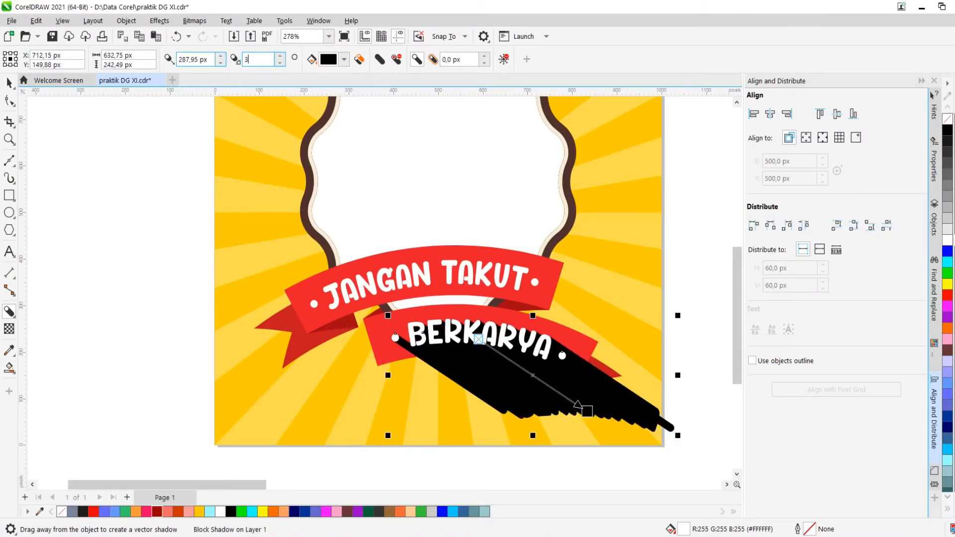
pyautogui.press('Return')
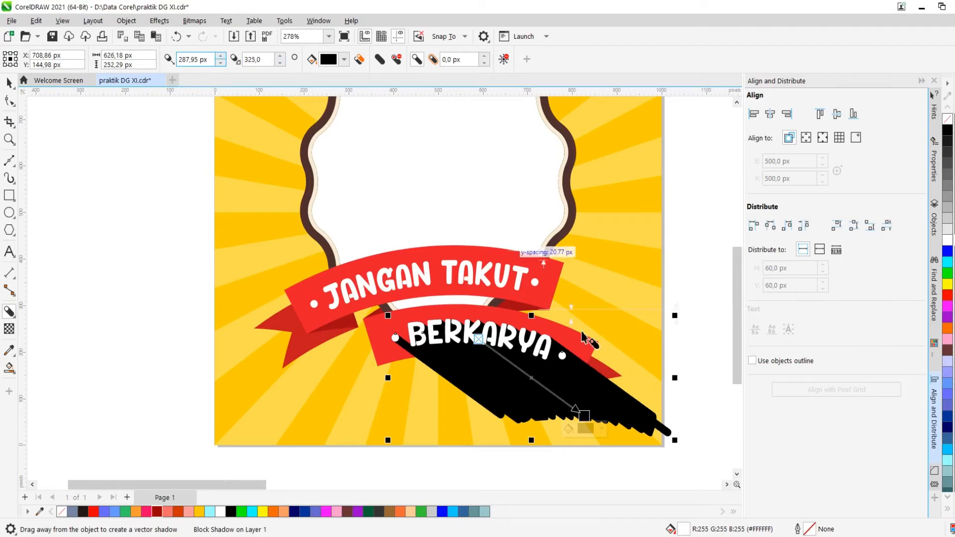
pyautogui.hotkey('ctrl', 'k')
pyautogui.press('space')
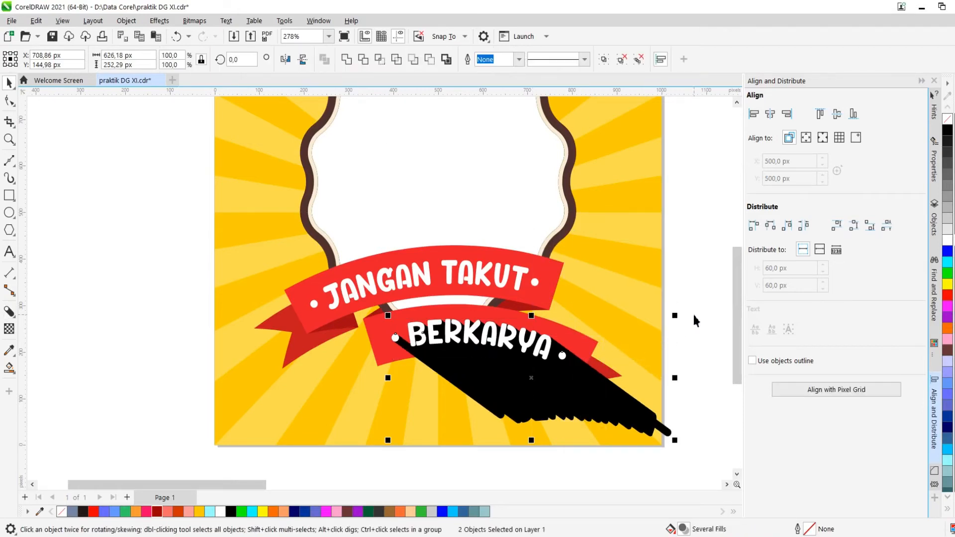
pyautogui.click(695, 321)
pyautogui.moveTo(523, 380); pyautogui.dragTo(493, 423)
pyautogui.hotkey('ctrl', 'z')
# Apply a vertical fountain transparency to the black lower shadow, setting the node transparency to 50
pyautogui.scroll(-4, 465, 327)
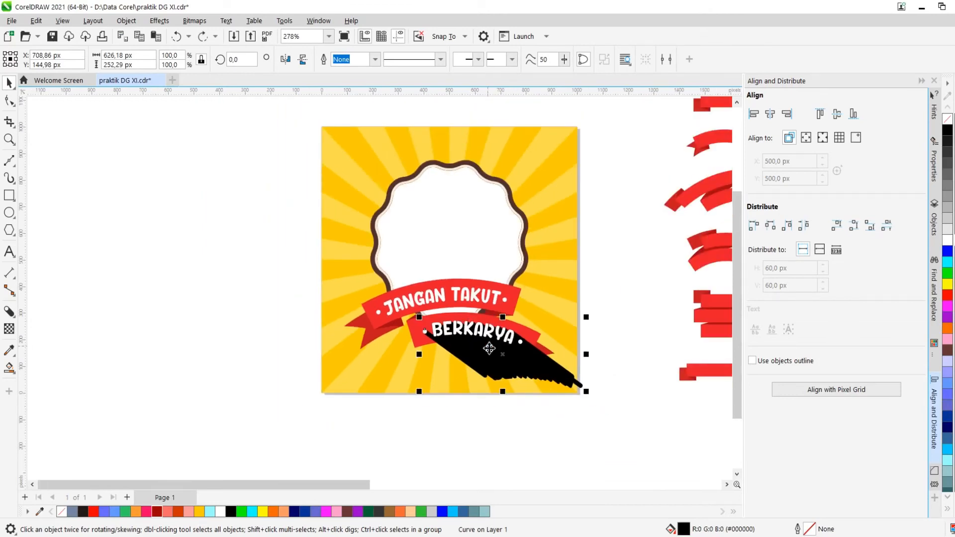
pyautogui.scroll(4, 488, 349)
pyautogui.scroll(-4, 501, 331)
pyautogui.scroll(4, 503, 353)
pyautogui.press('t')
pyautogui.scroll(3, 477, 323)
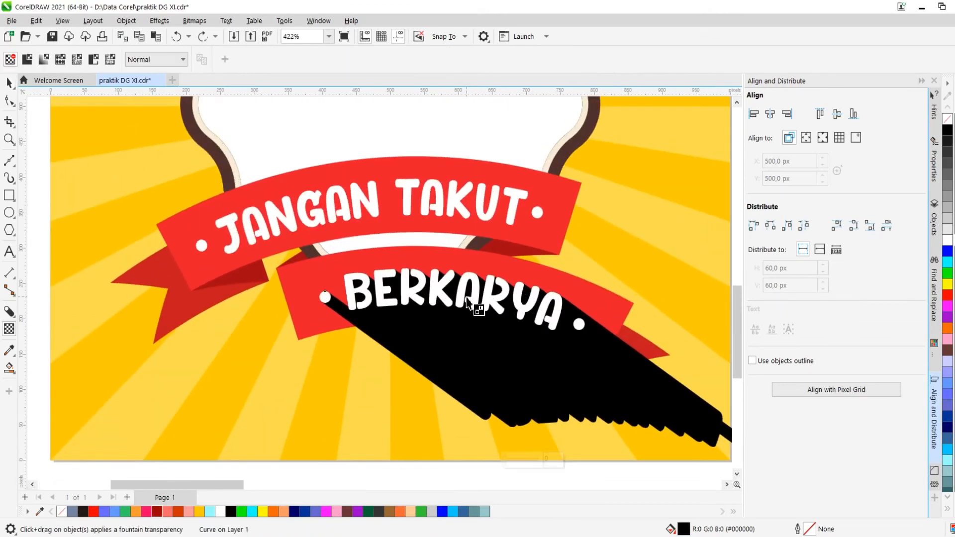
pyautogui.moveTo(455, 284); pyautogui.dragTo(453, 332)
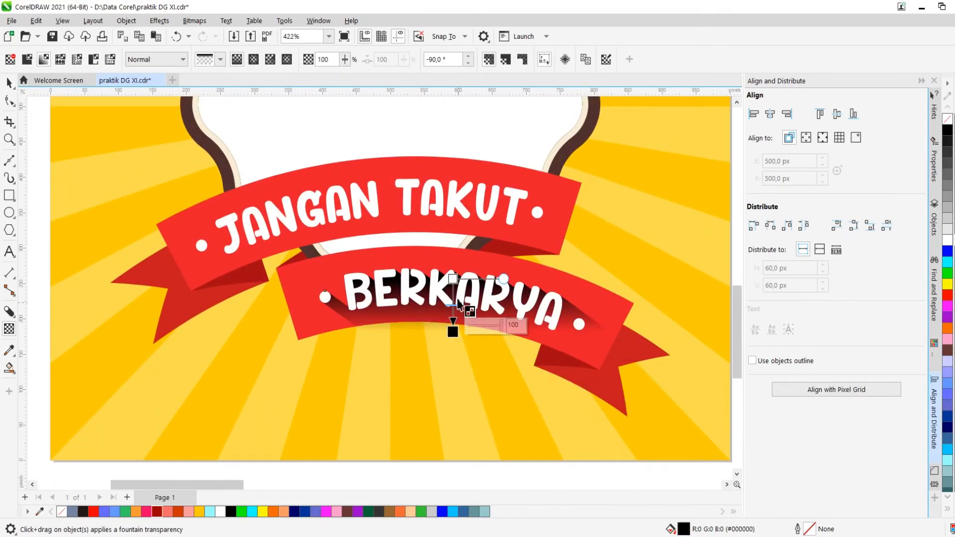
pyautogui.click(453, 279)
pyautogui.click(517, 274)
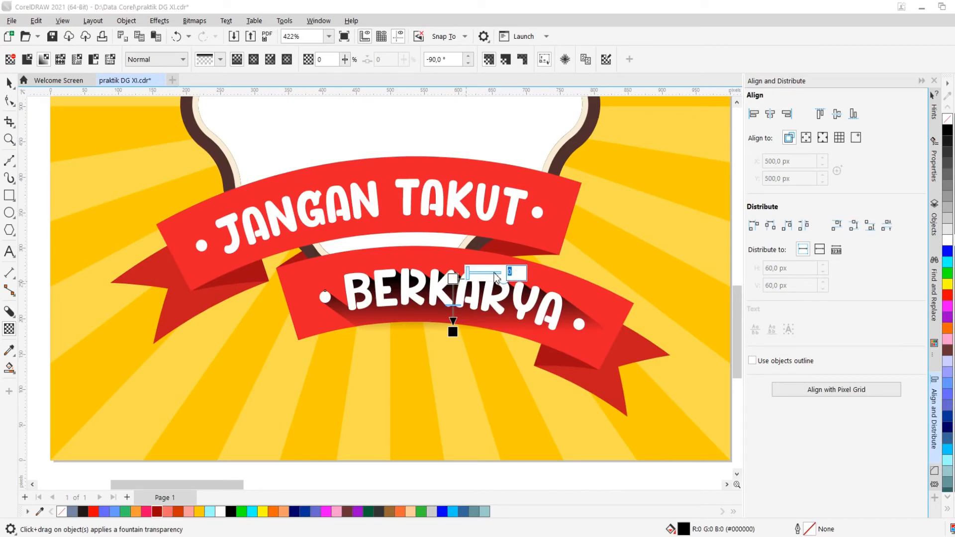
pyautogui.press('Return')
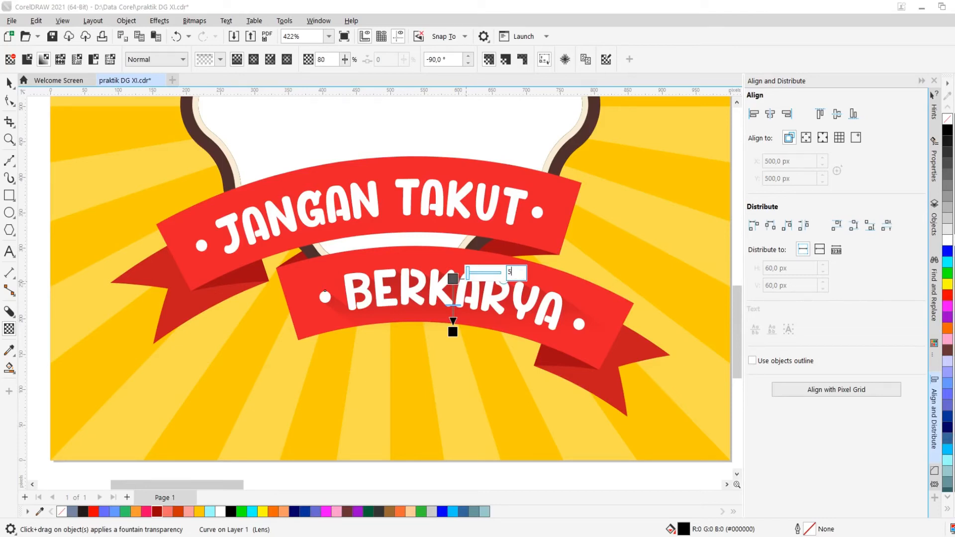
pyautogui.write('50')
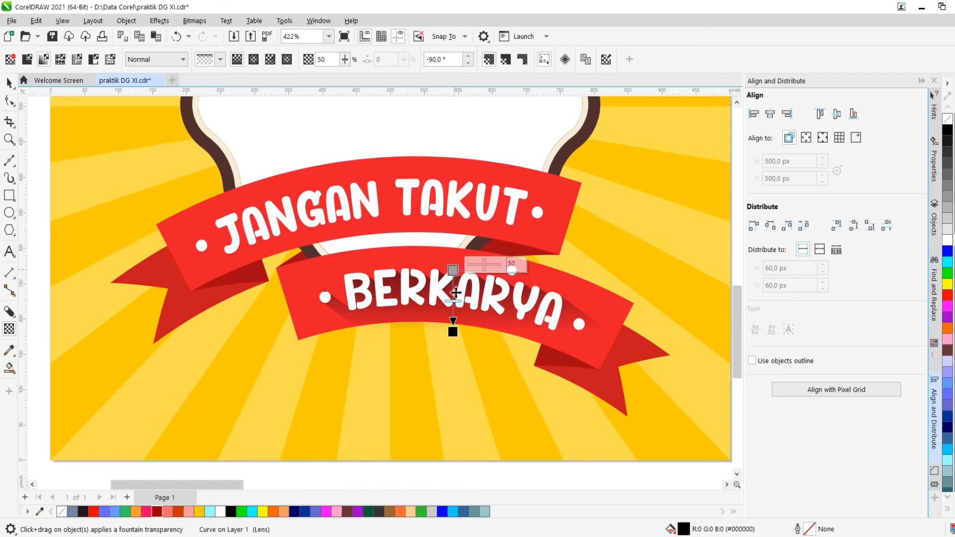
pyautogui.scroll(-3, 454, 272)
pyautogui.scroll(1, 454, 272)
pyautogui.moveTo(454, 313); pyautogui.dragTo(525, 333)
pyautogui.press('space')
pyautogui.rightClick(505, 323)
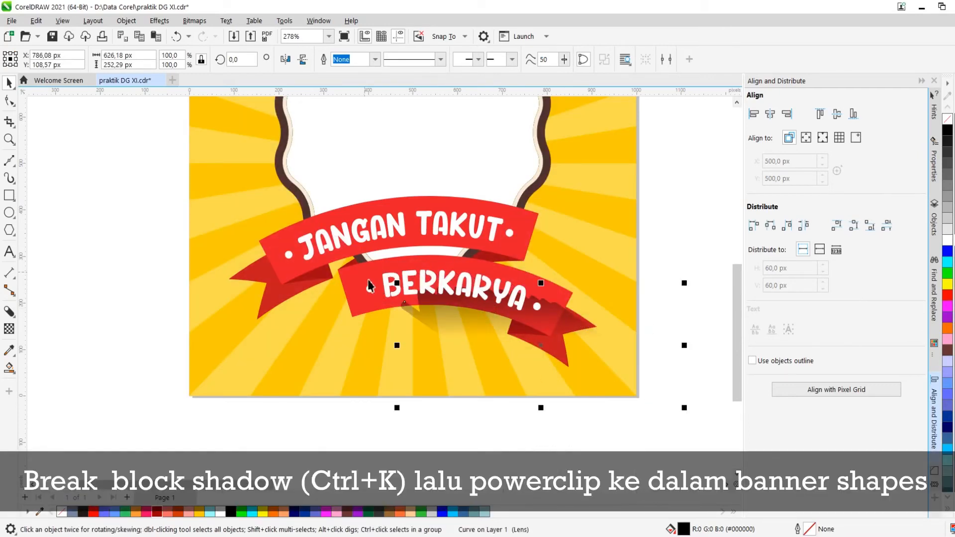
pyautogui.hotkey('ctrl', 'z')
# PowerClip the lower shadow inside the "BERKARYA" ribbon banner and finish editing its contents
pyautogui.rightClick(496, 315)
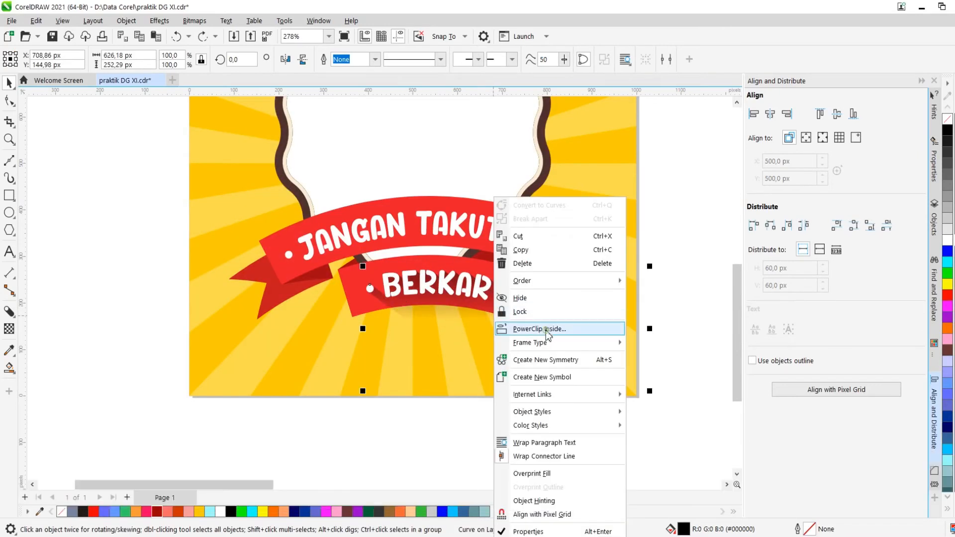
pyautogui.click(546, 330)
pyautogui.click(349, 275)
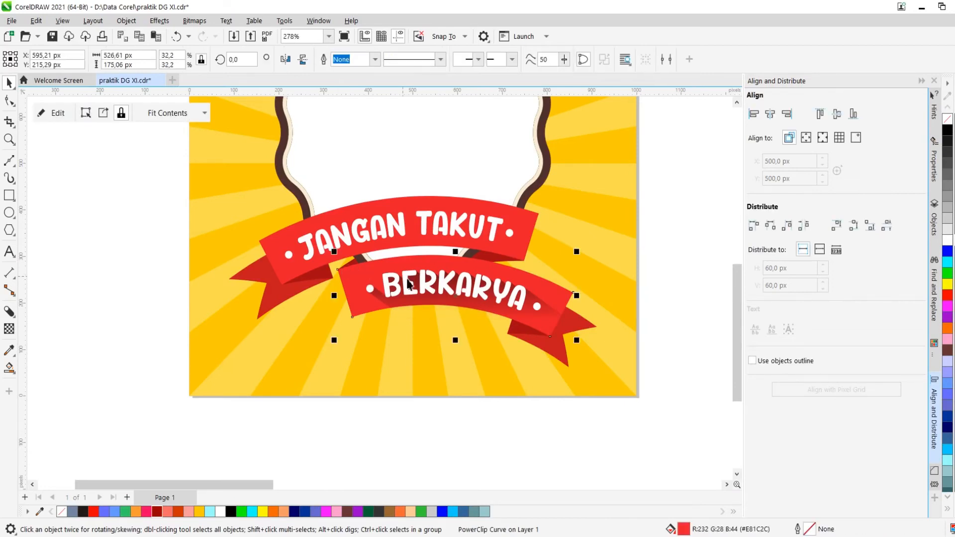
pyautogui.rightClick(385, 267)
pyautogui.click(426, 182)
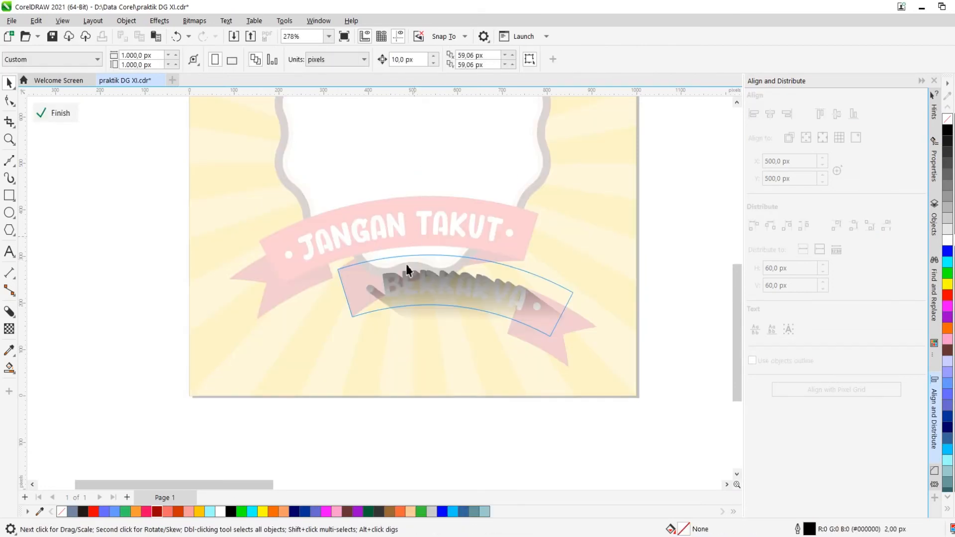
pyautogui.click(62, 114)
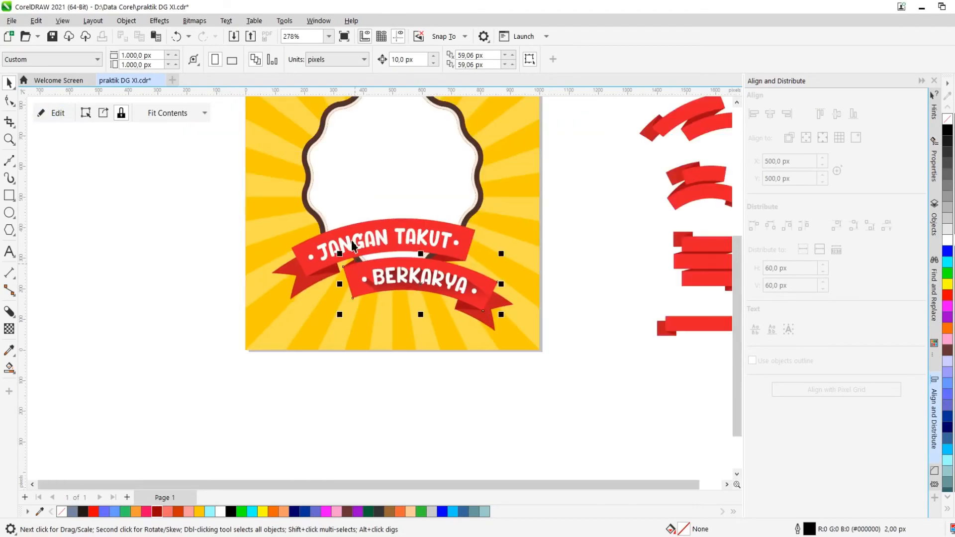
# Add a Block Shadow to the "JANGAN TAKUT" group with a direction of 325
pyautogui.scroll(1, 298, 269)
pyautogui.click(300, 270)
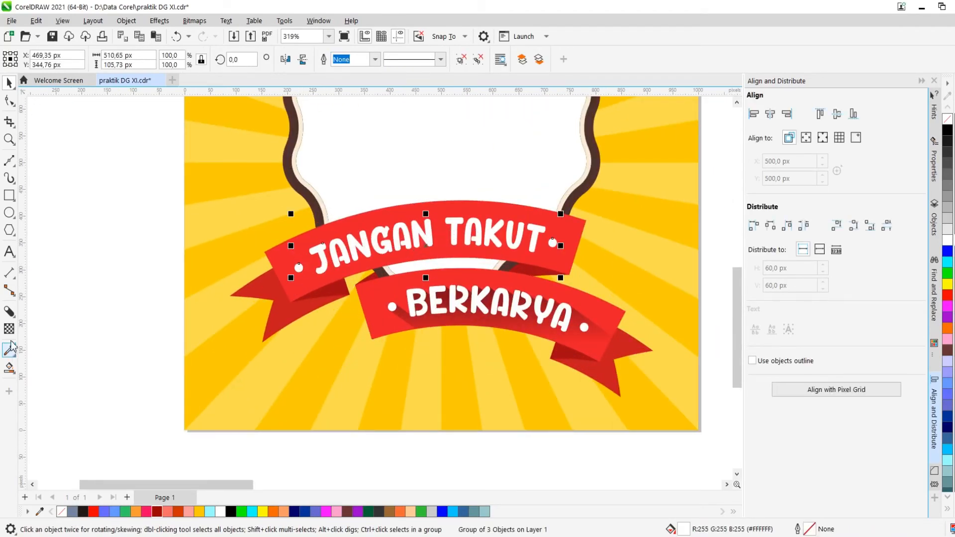
pyautogui.click(8, 312)
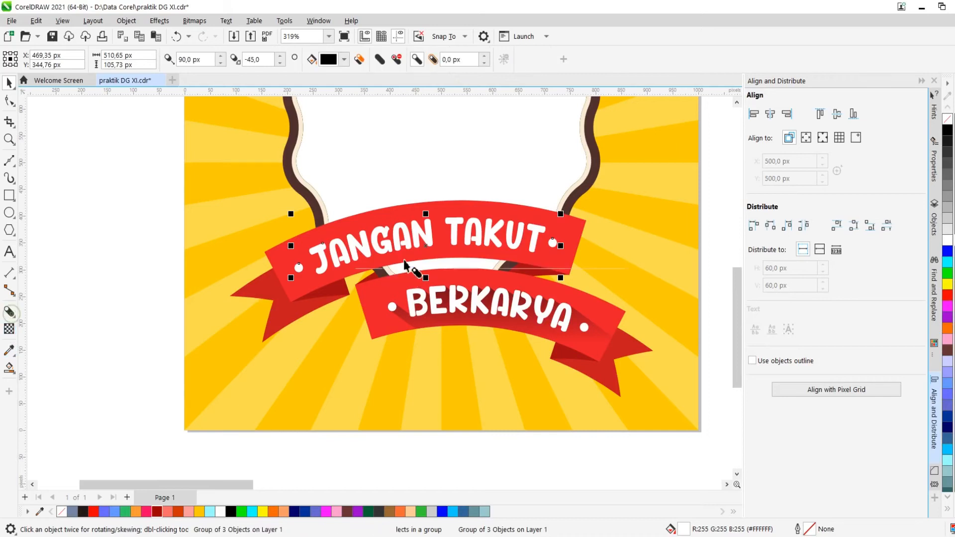
pyautogui.moveTo(426, 245); pyautogui.dragTo(492, 327)
pyautogui.doubleClick(261, 61)
pyautogui.write('32')
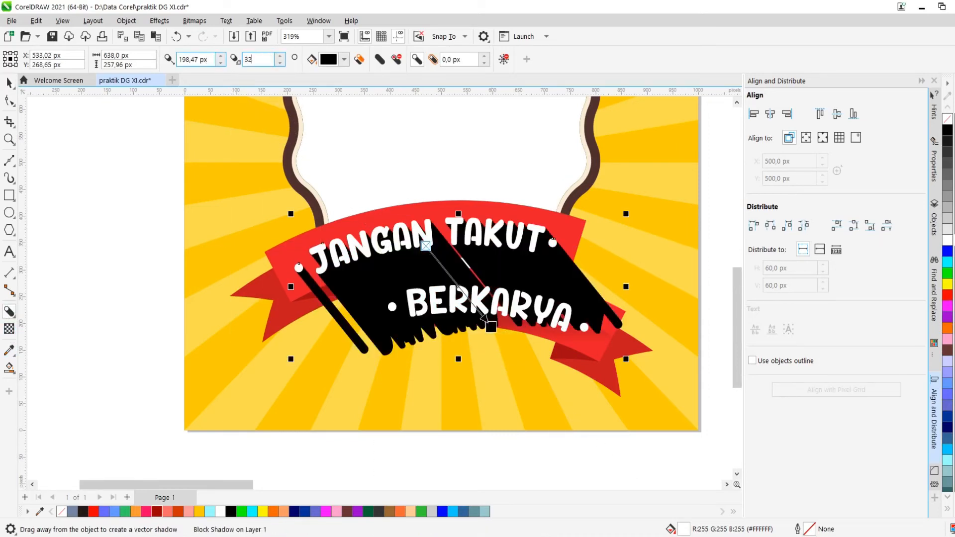
pyautogui.write('5')
pyautogui.press('Return')
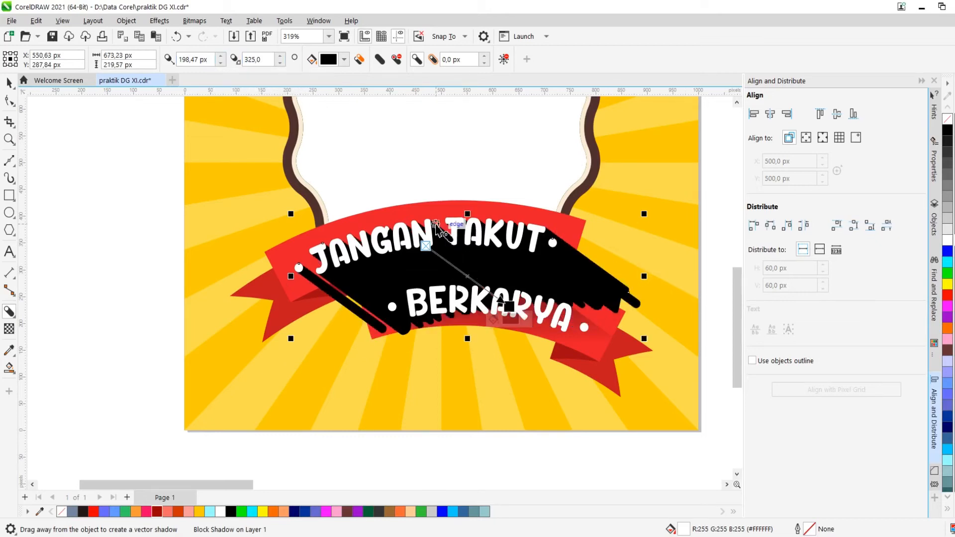
# Break the block shadow apart from the "JANGAN TAKUT" group
pyautogui.rightClick(368, 271)
pyautogui.click(392, 280)
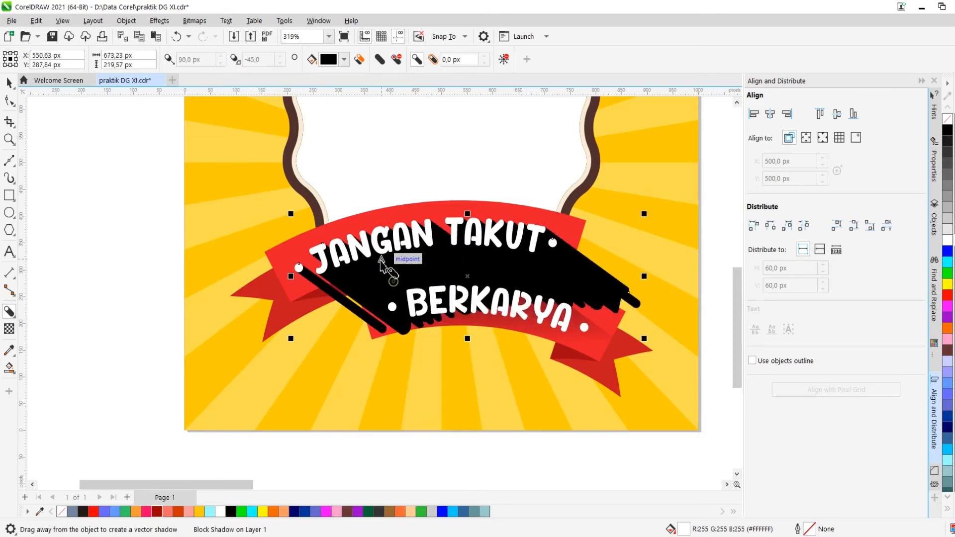
pyautogui.press('space')
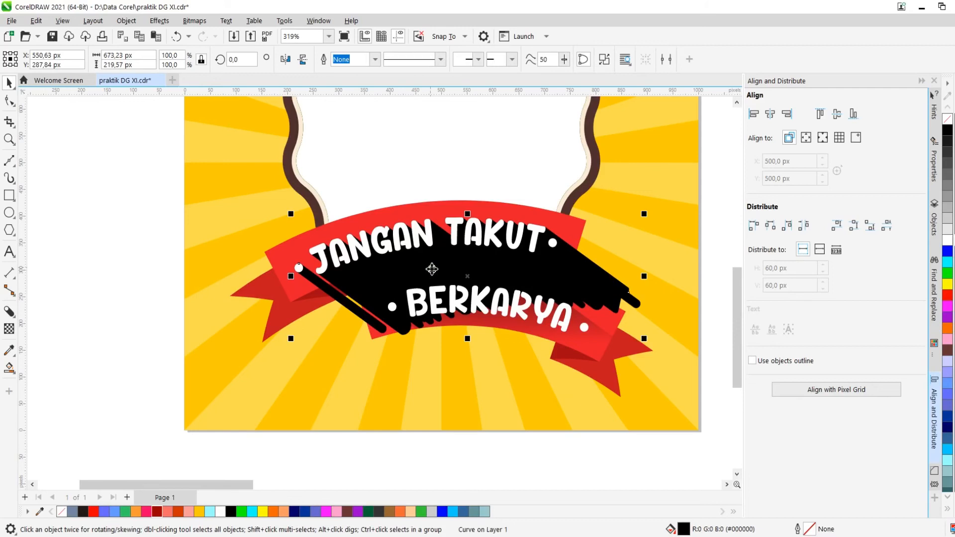
# Apply a vertical fountain transparency to the upper black shadow, setting the node transparency to 50
pyautogui.press('t')
pyautogui.moveTo(425, 229); pyautogui.dragTo(426, 273)
pyautogui.moveTo(426, 230)
pyautogui.mouseDown()
pyautogui.moveTo(412, 225)
pyautogui.moveTo(419, 224)
pyautogui.mouseUp()
pyautogui.click(478, 214)
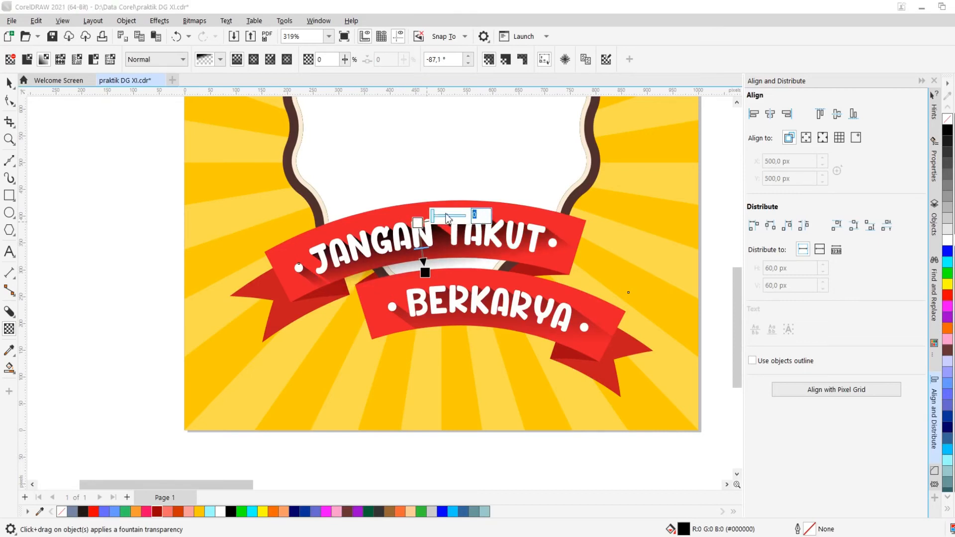
pyautogui.write('50')
pyautogui.press('Return')
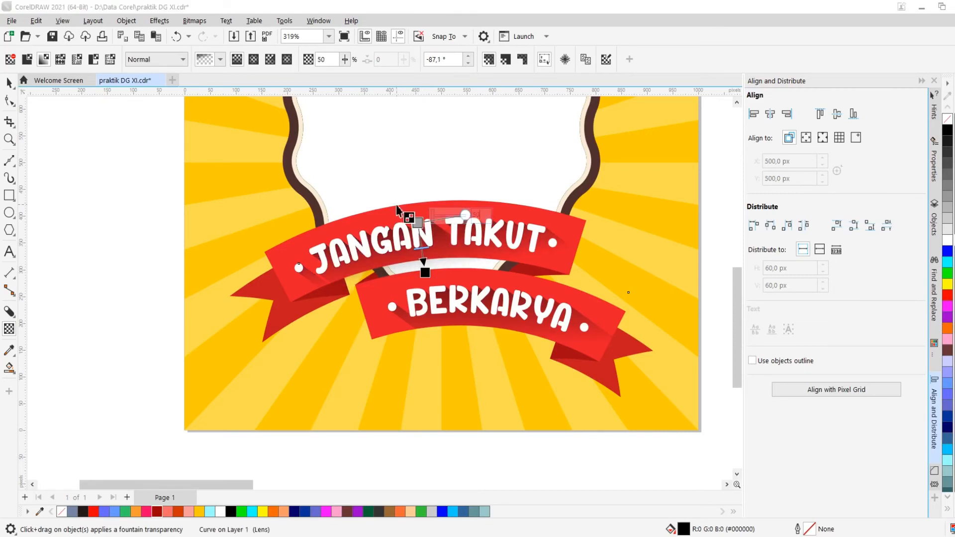
pyautogui.scroll(2, 425, 271)
pyautogui.click(446, 316)
pyautogui.moveTo(446, 315); pyautogui.dragTo(438, 320)
pyautogui.press('space')
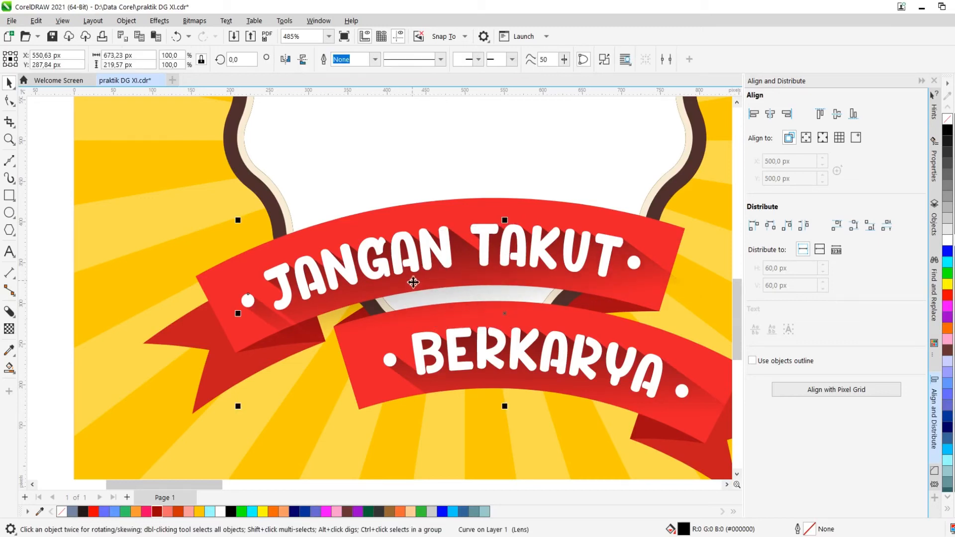
# PowerClip the upper shadow inside the "JANGAN TAKUT" ribbon banner
pyautogui.rightClick(412, 280)
pyautogui.click(448, 330)
pyautogui.click(231, 268)
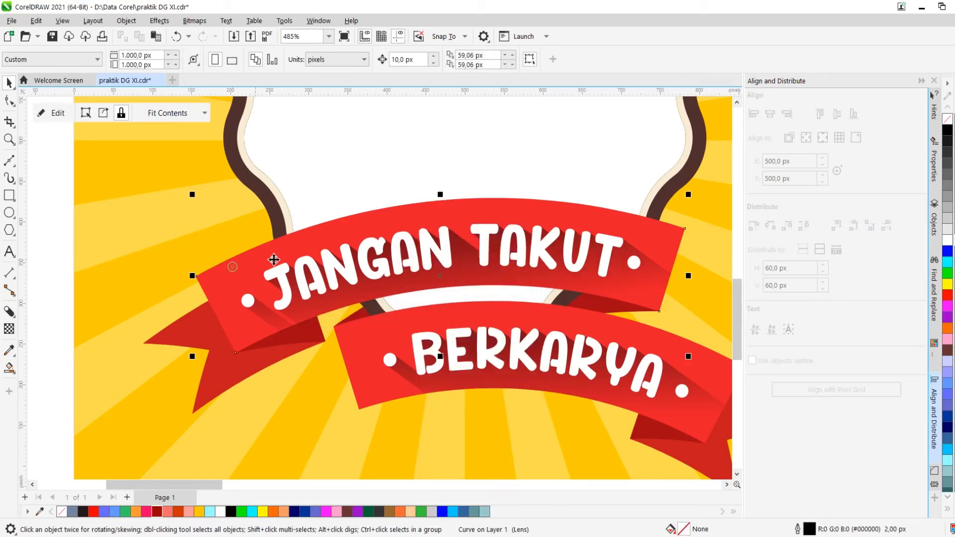
pyautogui.scroll(-6, 531, 241)
pyautogui.scroll(1, 513, 174)
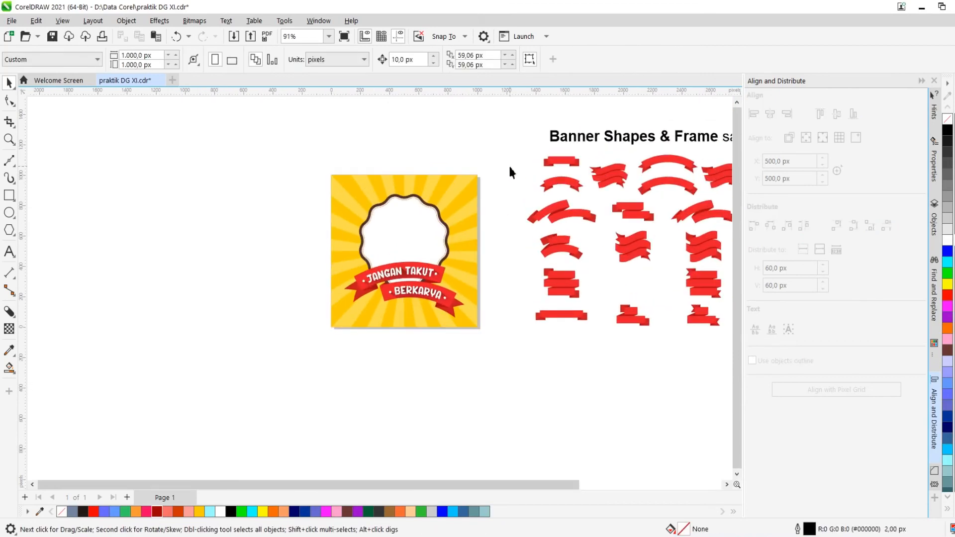
# Apply an elliptical fountain fill to the yellow sunburst background and pull its end node slightly inward
pyautogui.scroll(-2, 347, 207)
pyautogui.scroll(2, 444, 211)
pyautogui.scroll(1, 377, 236)
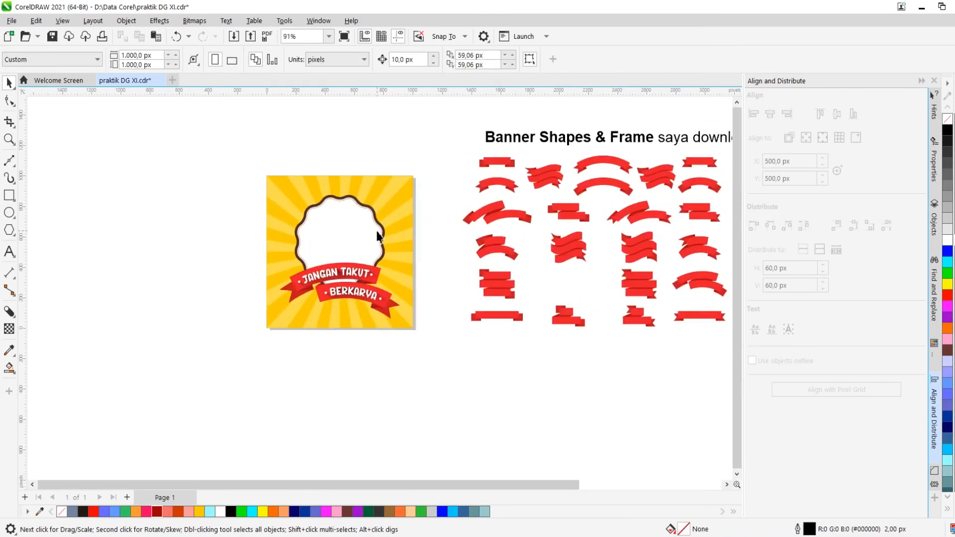
pyautogui.click(391, 214)
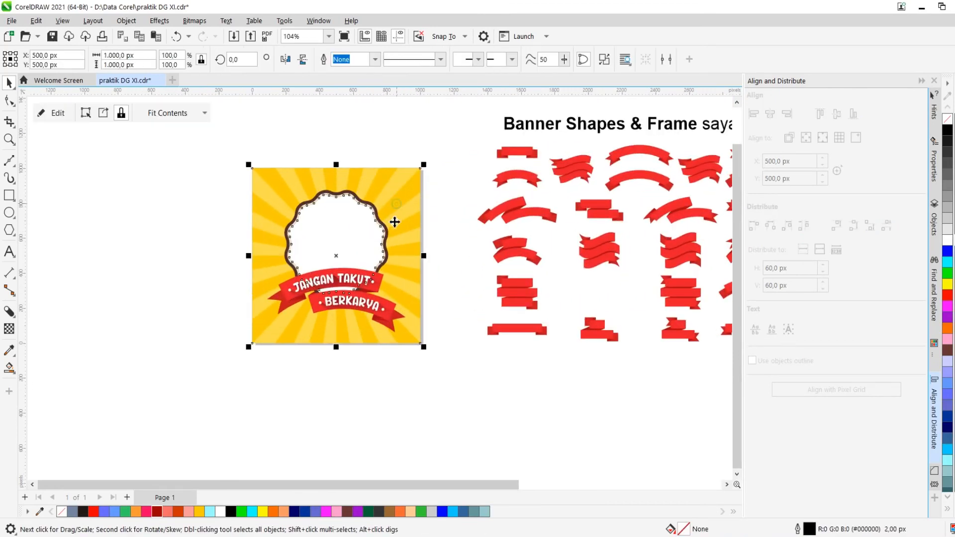
pyautogui.scroll(3, 391, 215)
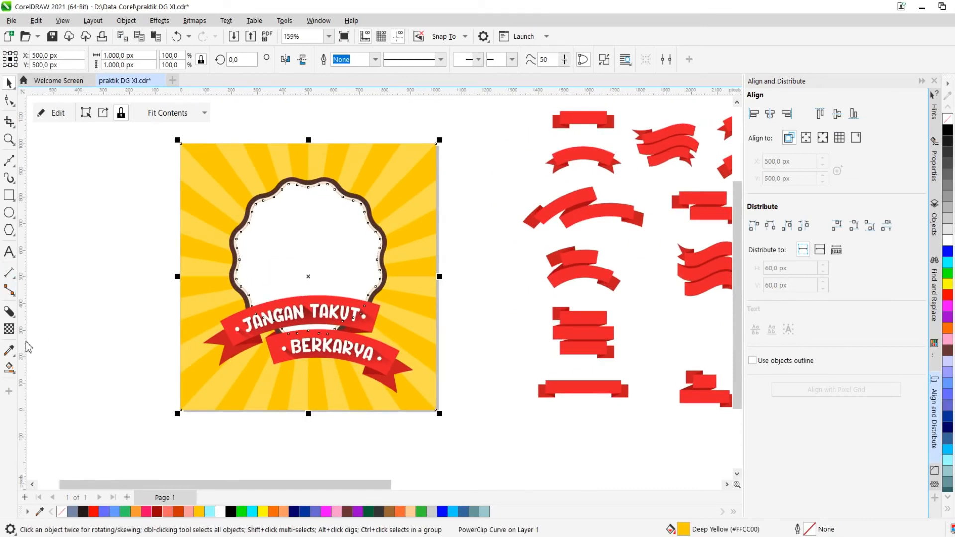
pyautogui.click(6, 370)
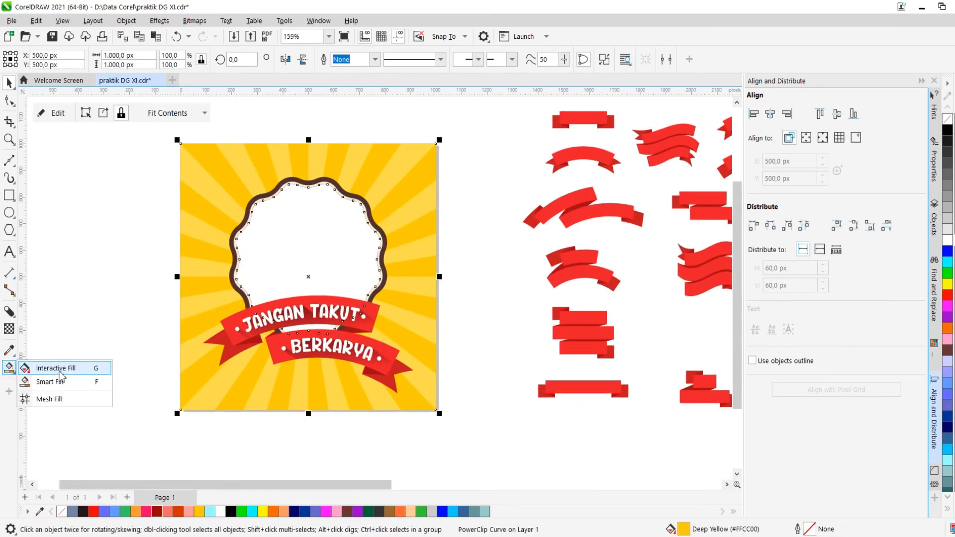
pyautogui.click(98, 370)
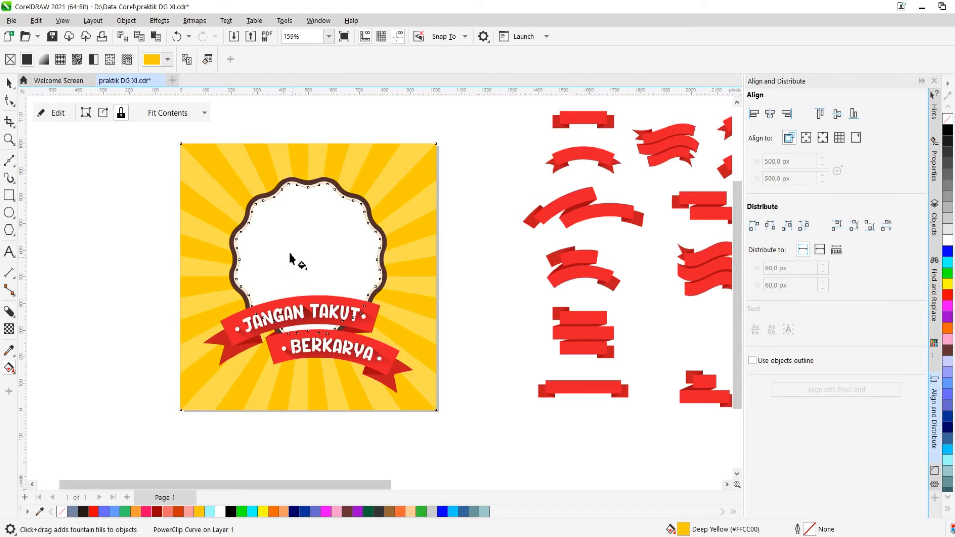
pyautogui.click(44, 60)
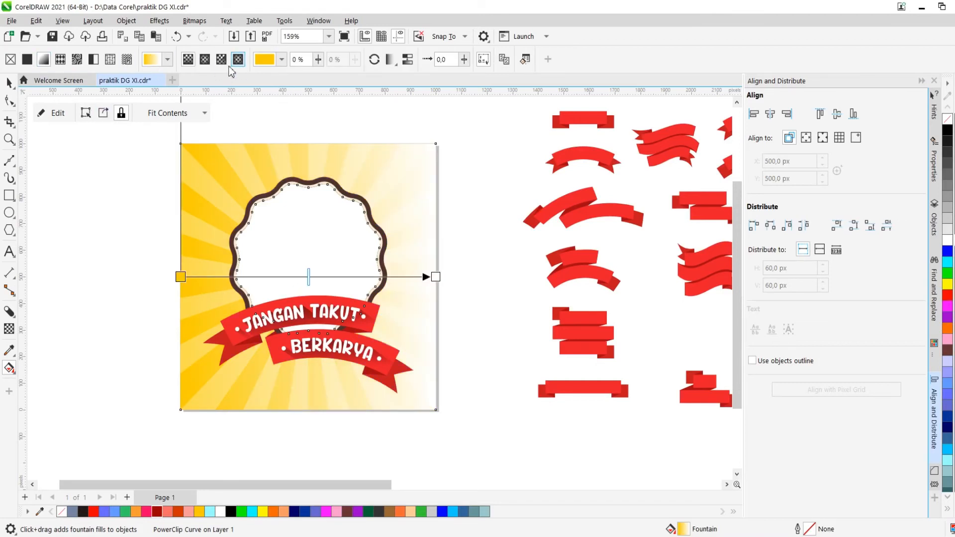
pyautogui.click(205, 60)
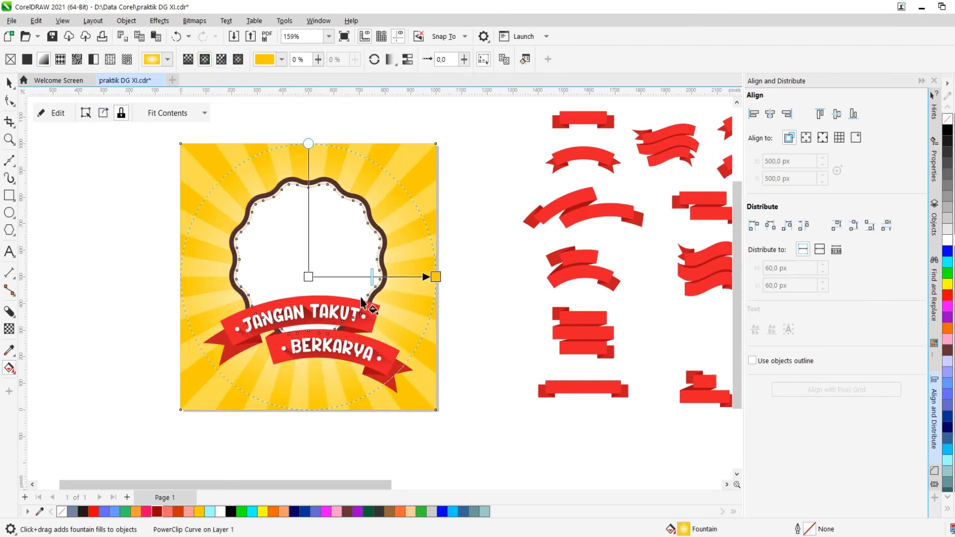
pyautogui.moveTo(437, 277)
pyautogui.mouseDown()
pyautogui.moveTo(416, 277)
pyautogui.moveTo(435, 277)
pyautogui.moveTo(427, 277)
pyautogui.mouseUp()
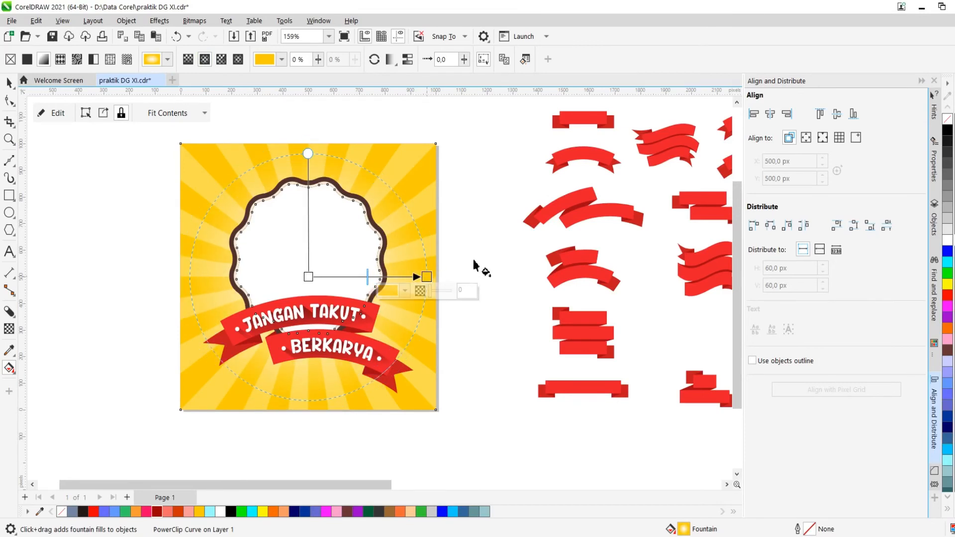
pyautogui.click(473, 259)
# Select all the Freepik banner and frame reference shapes beside the page and delete them
pyautogui.scroll(-2, 379, 256)
pyautogui.press('space')
pyautogui.scroll(-2, 312, 214)
pyautogui.scroll(1, 380, 215)
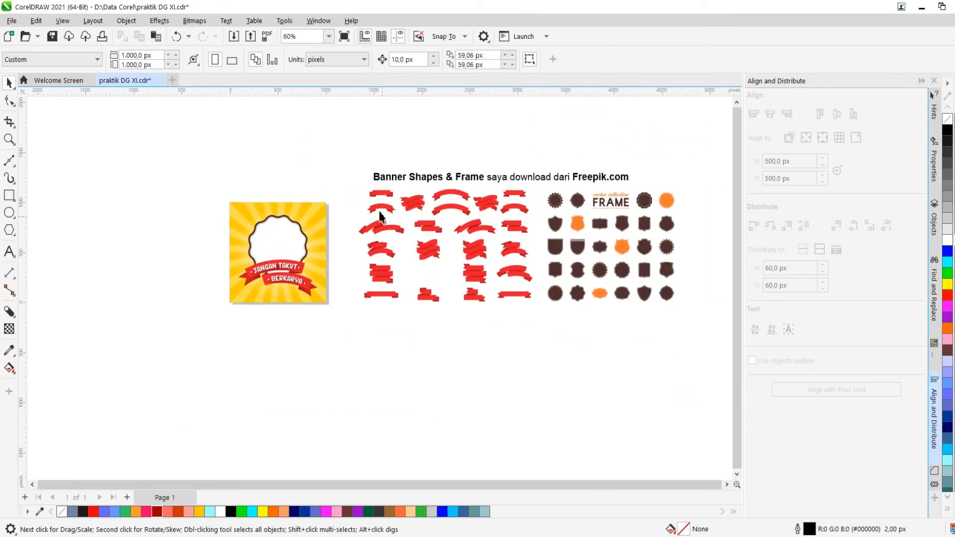
pyautogui.moveTo(714, 342); pyautogui.dragTo(715, 340)
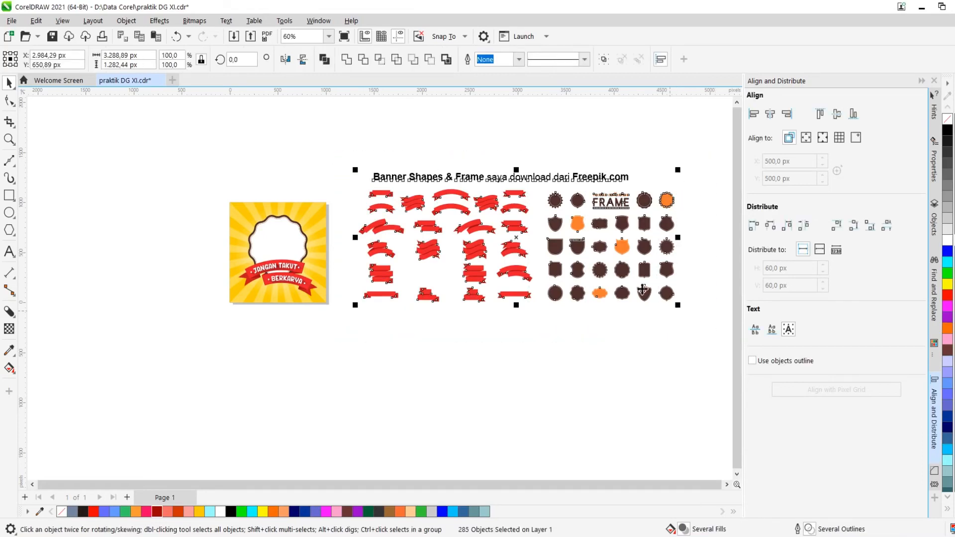
pyautogui.press('Delete')
# Export the design as an SVG file named praktik DG XI.svg with the default SVG export settings
pyautogui.scroll(1, 224, 242)
pyautogui.scroll(1, 243, 229)
pyautogui.scroll(1, 261, 217)
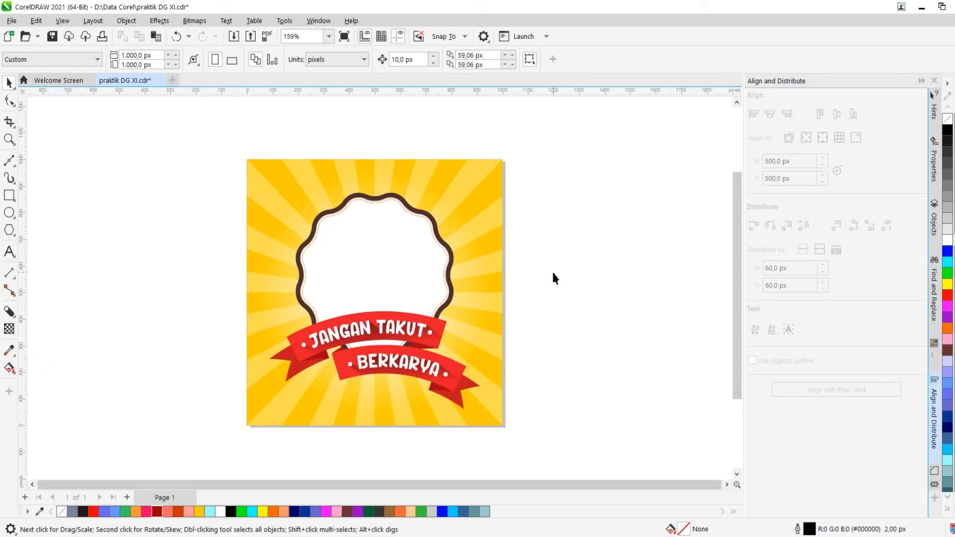
pyautogui.hotkey('ctrl', 'e')
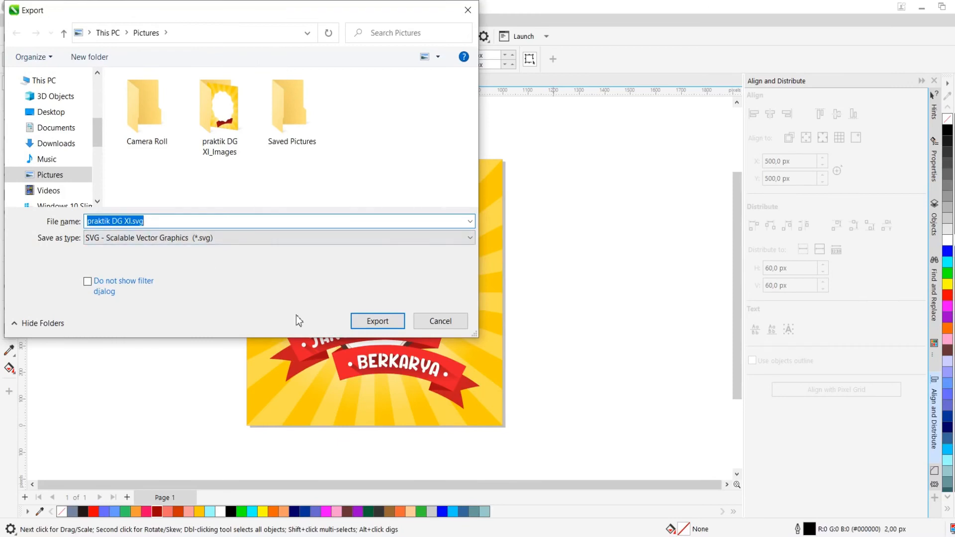
pyautogui.click(258, 239)
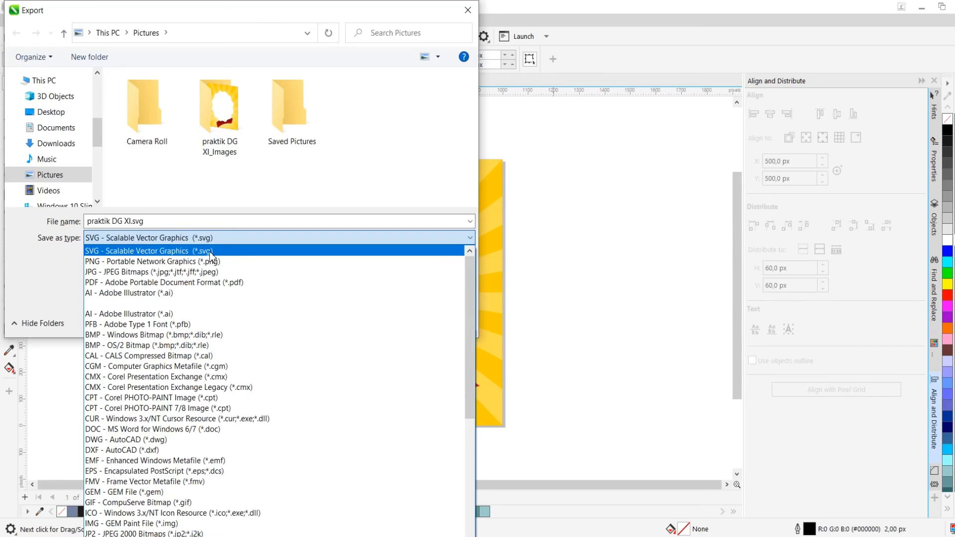
pyautogui.click(314, 203)
pyautogui.click(374, 321)
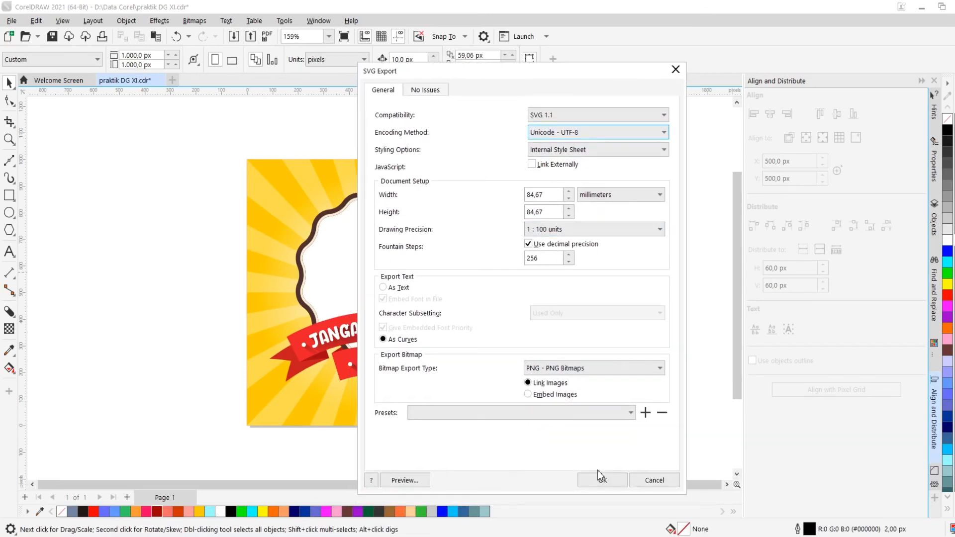
pyautogui.click(601, 478)
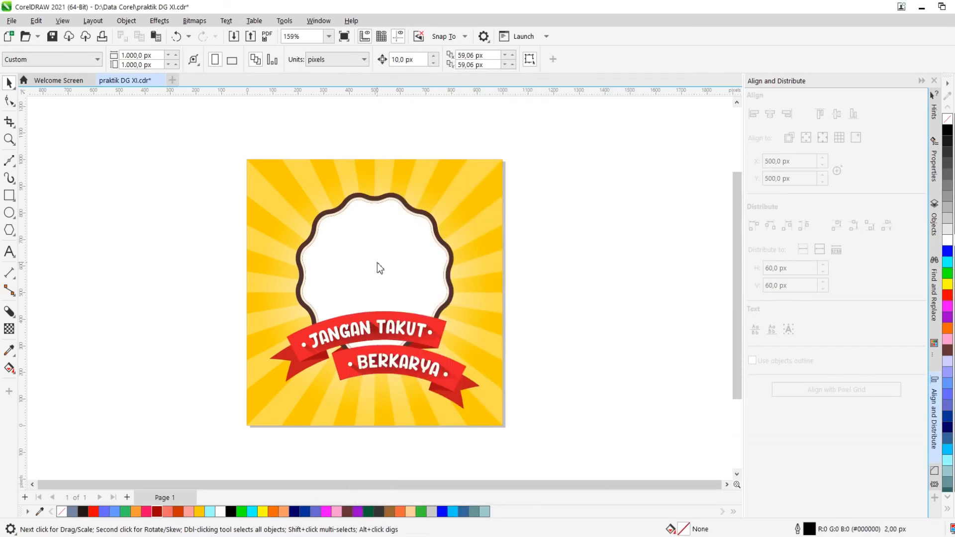
# Export the design as PNG praktik DG XI.png, setting the export units to pixels
pyautogui.hotkey('ctrl', 'e')
pyautogui.click(128, 239)
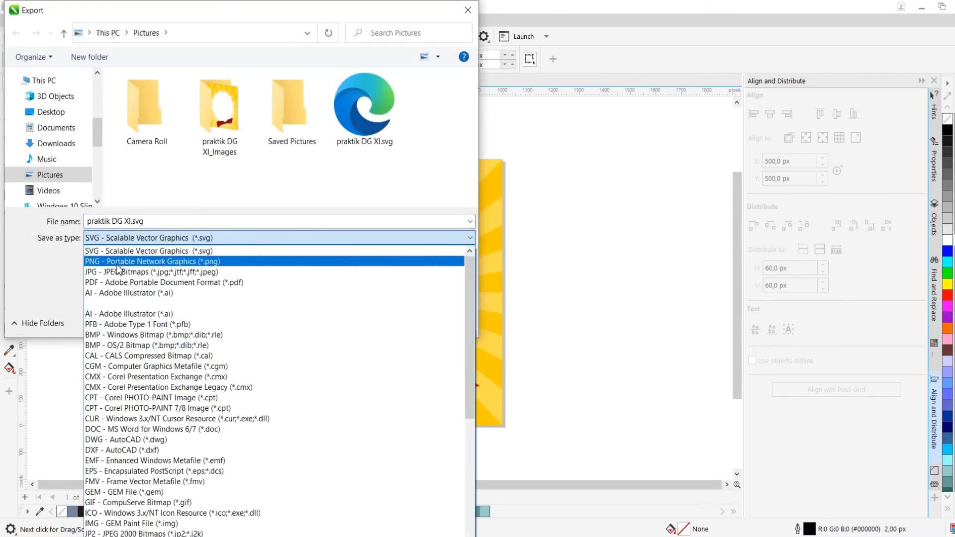
pyautogui.click(118, 261)
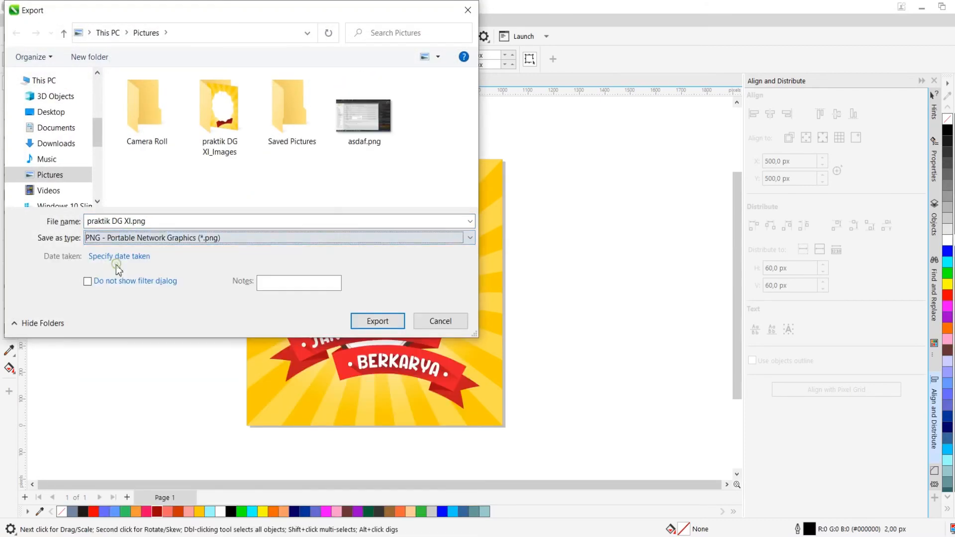
pyautogui.click(384, 324)
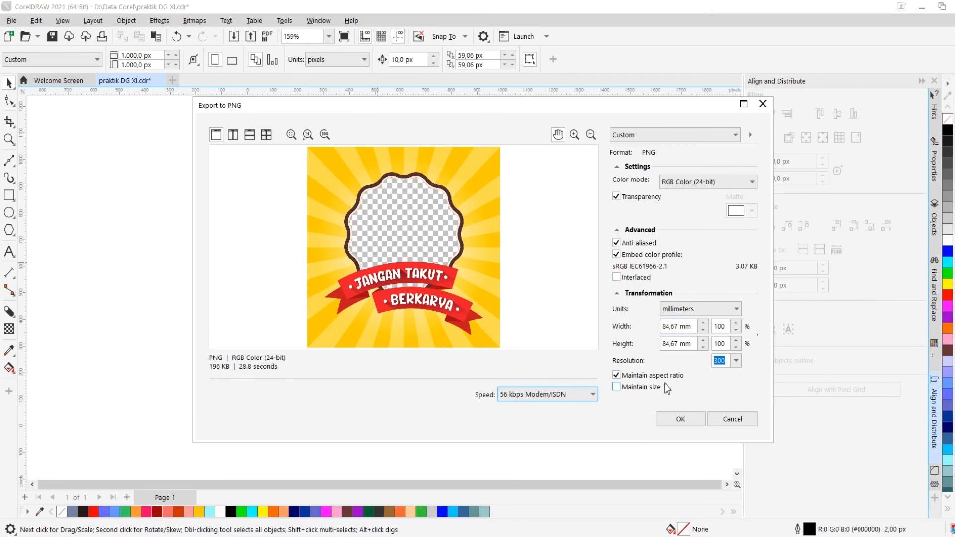
pyautogui.click(702, 310)
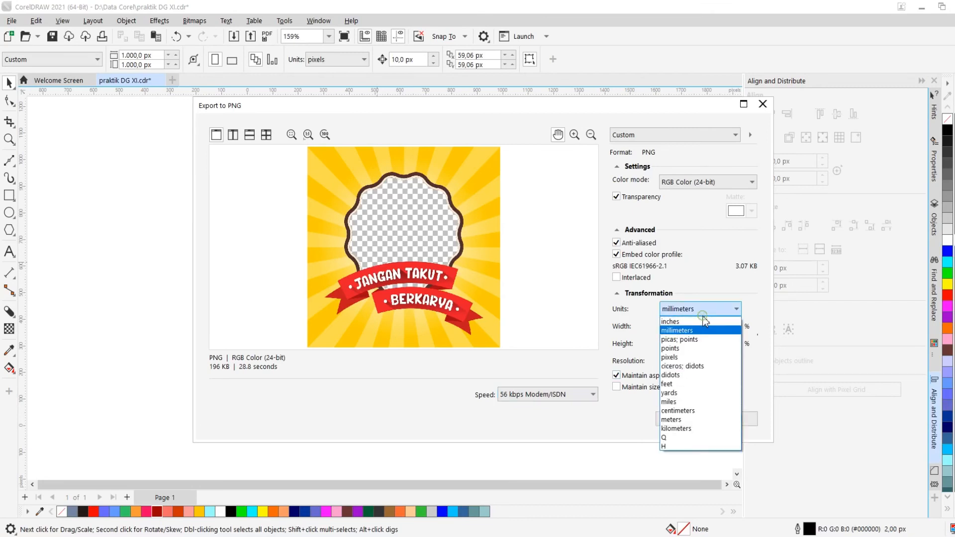
pyautogui.click(687, 357)
pyautogui.click(681, 419)
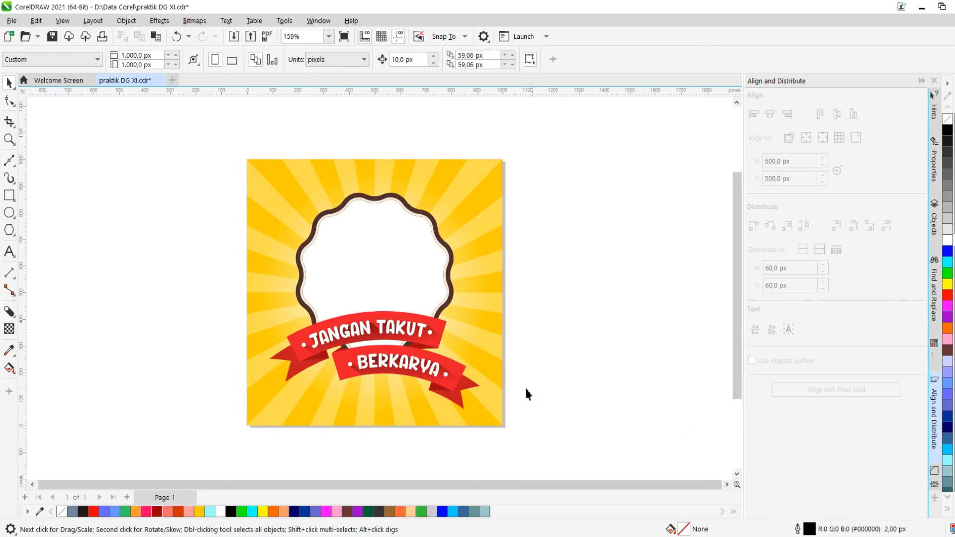
# Switch to the browser, open Canva and create a new Instagram Post design
pyautogui.click(121, 536)
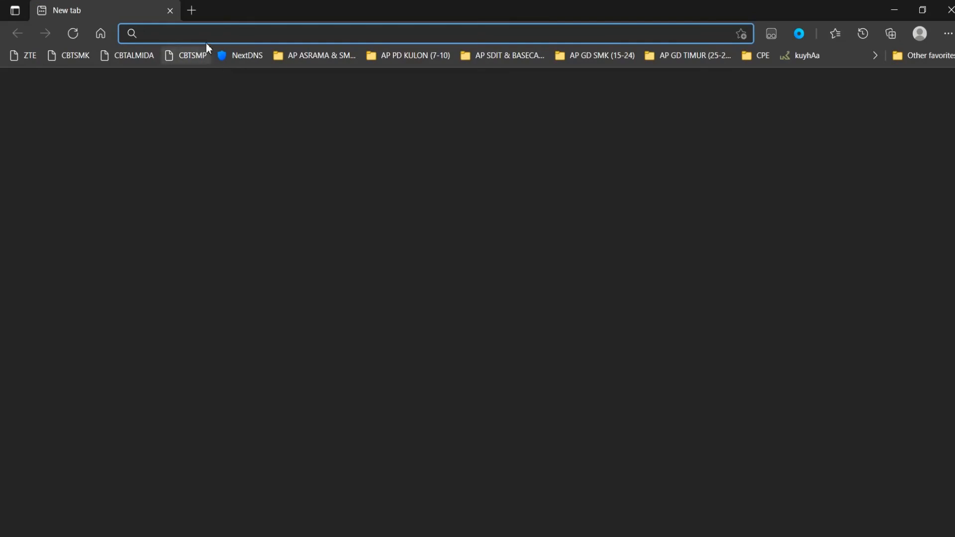
pyautogui.write('canva')
pyautogui.press('Return')
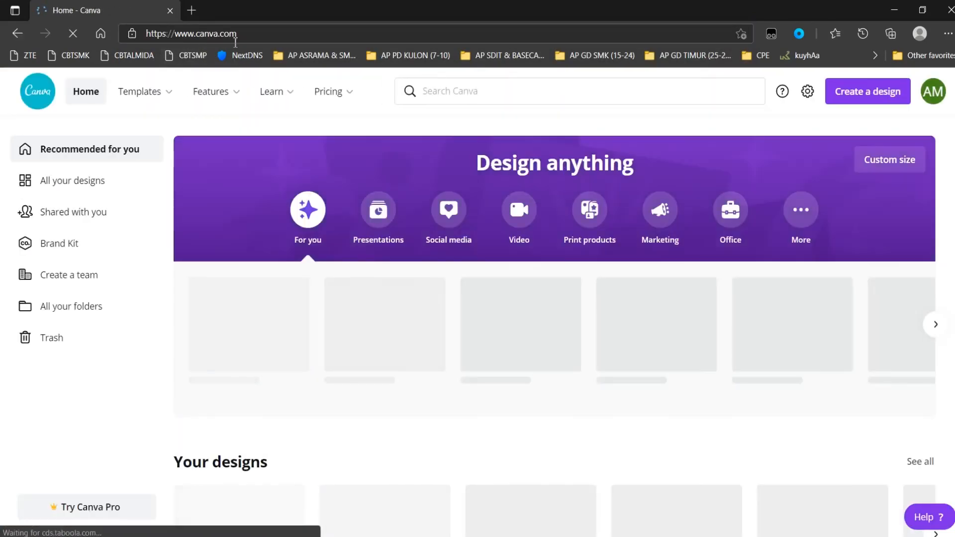
pyautogui.click(865, 97)
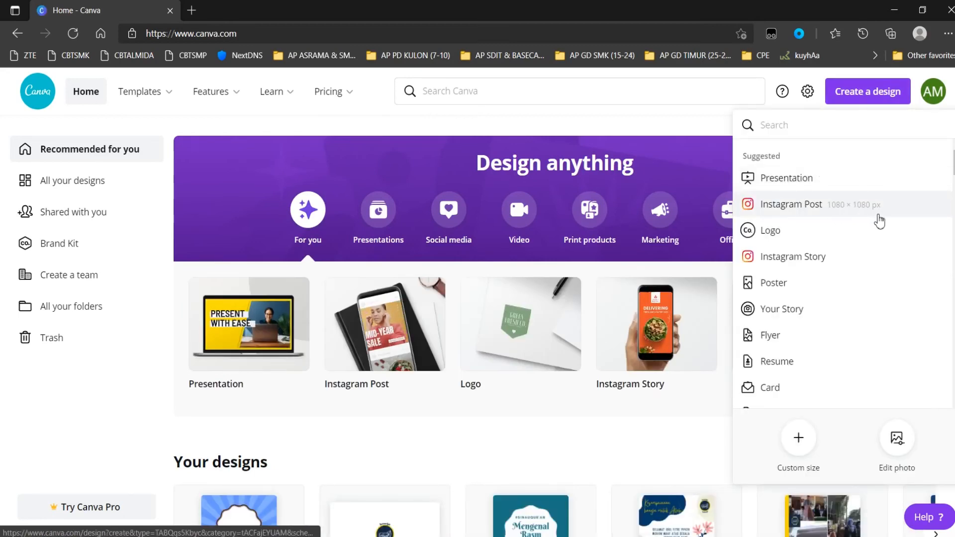
pyautogui.click(848, 208)
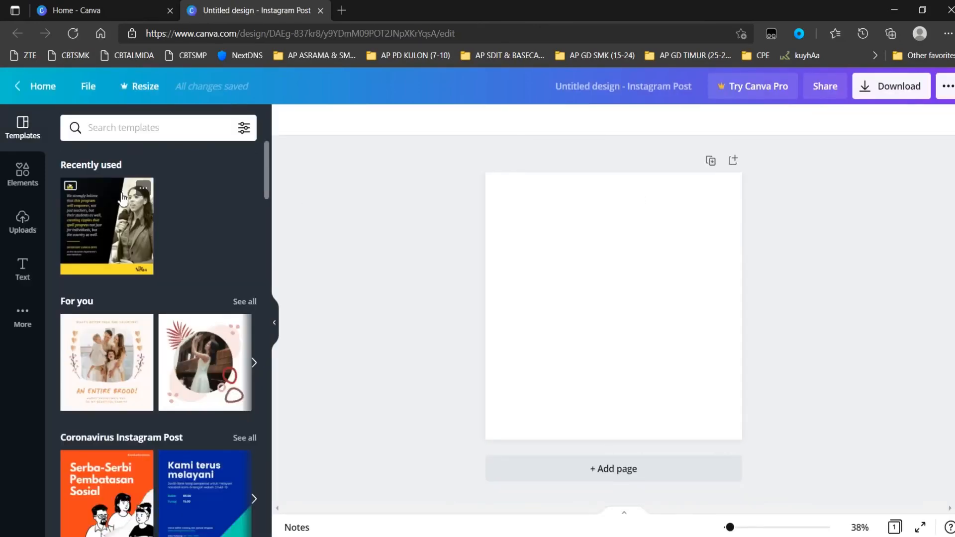
# Upload the praktik DG XI.png file from the device to Canva's uploads
pyautogui.click(27, 228)
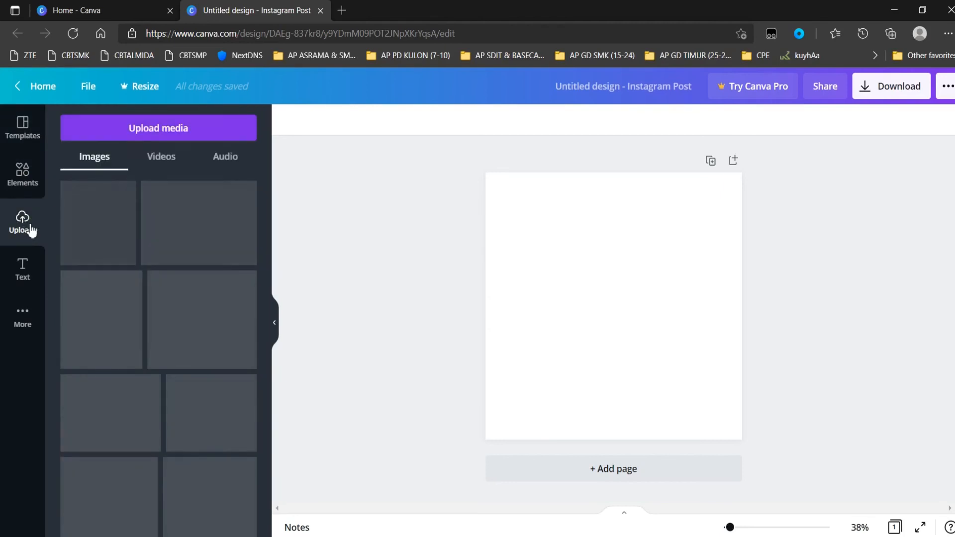
pyautogui.click(144, 131)
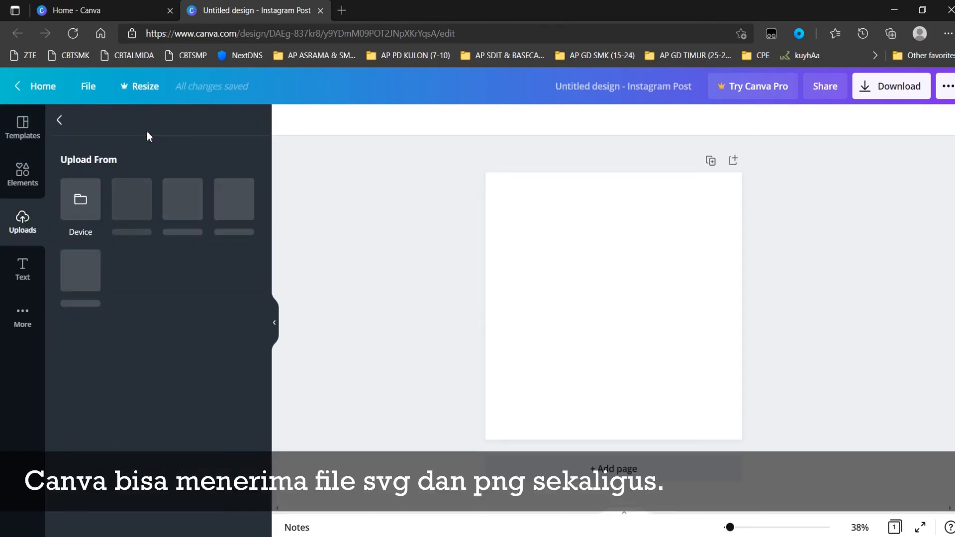
pyautogui.click(81, 207)
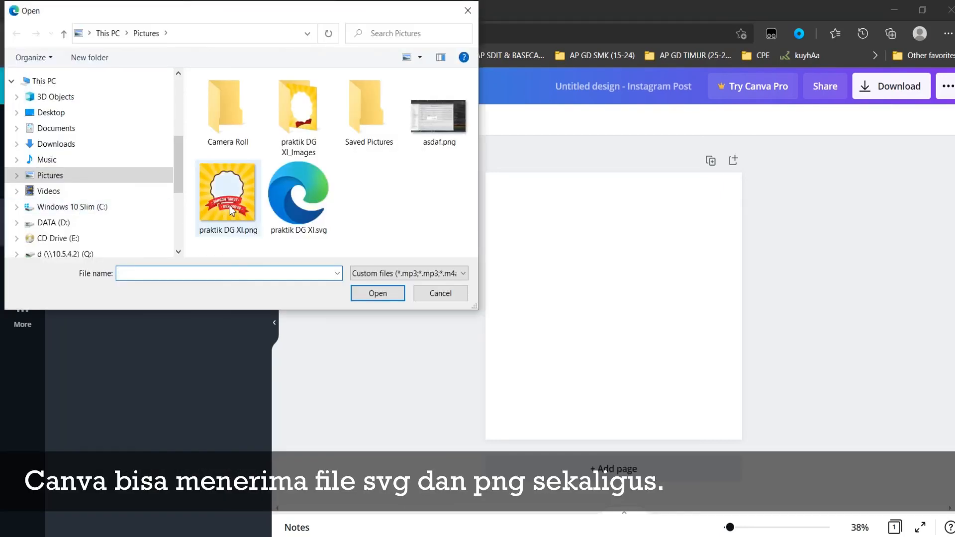
pyautogui.doubleClick(240, 210)
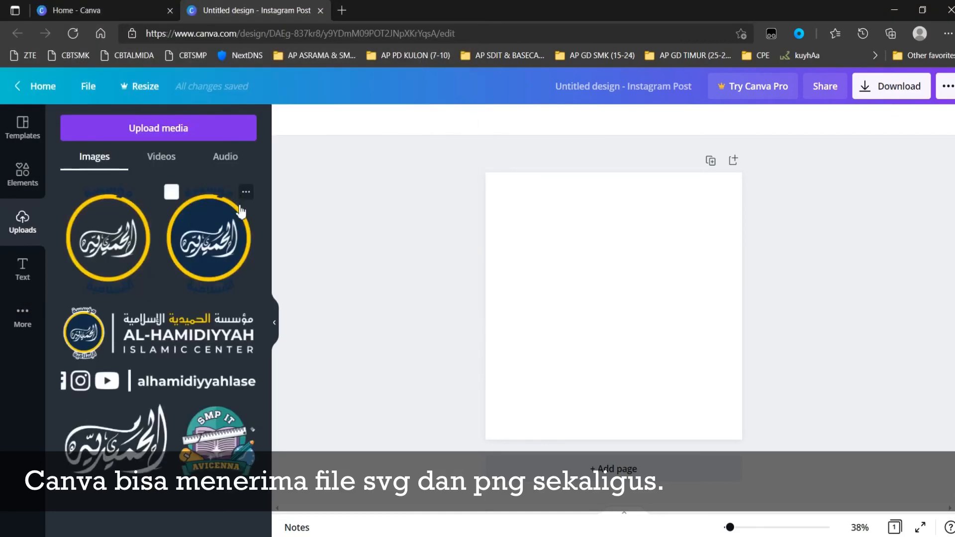
# Upload the praktik DG XI.svg file from the device to Canva's uploads
pyautogui.click(196, 136)
pyautogui.click(100, 203)
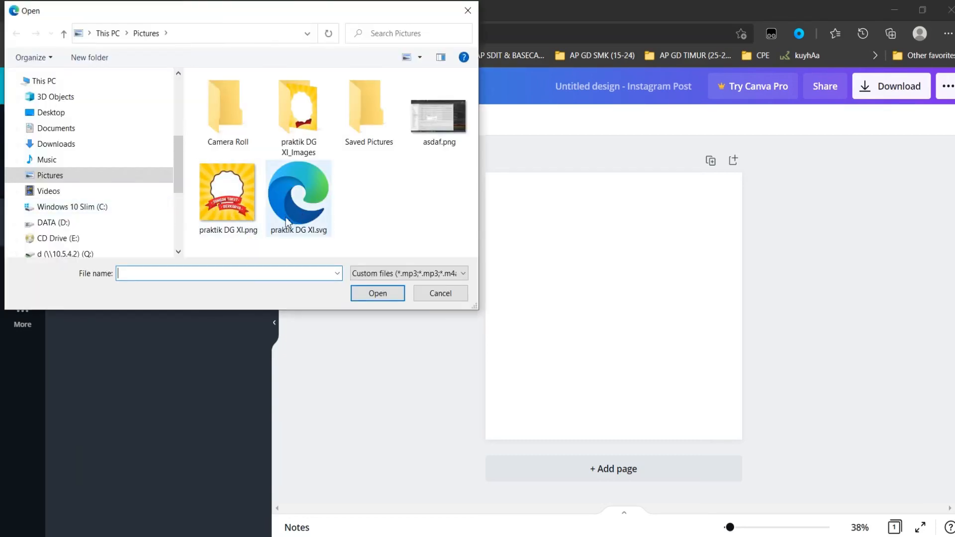
pyautogui.click(318, 231)
pyautogui.click(377, 293)
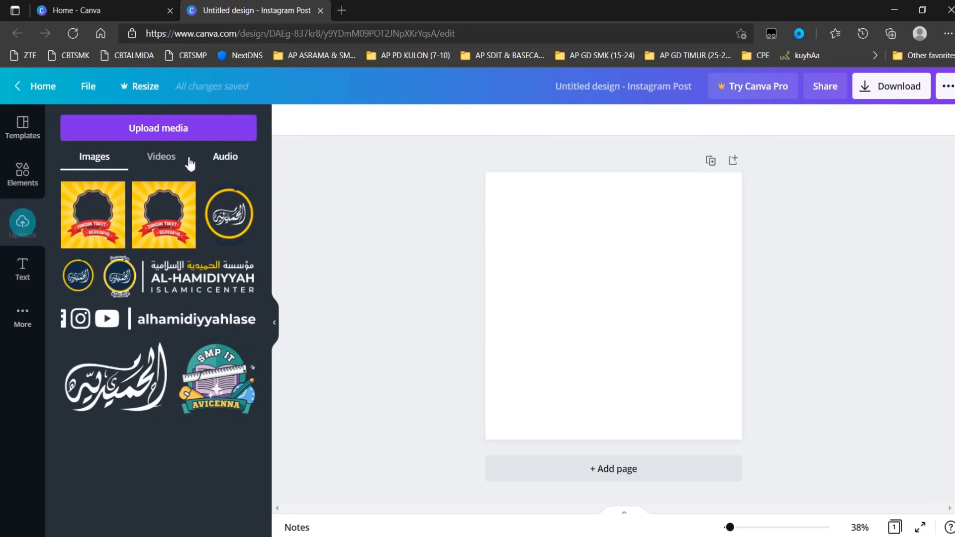
# Place the uploaded badge image on the page and resize it to fill the whole page
pyautogui.click(96, 225)
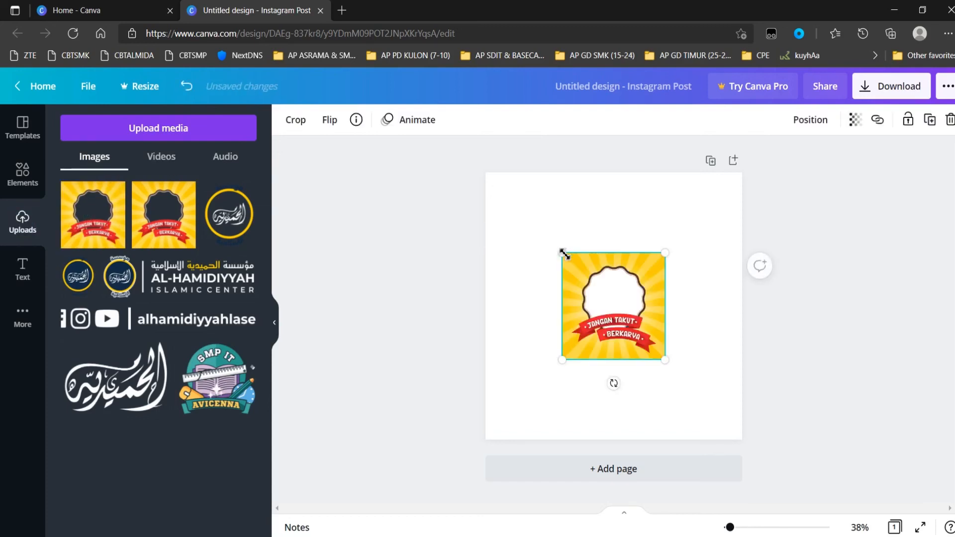
pyautogui.moveTo(563, 254); pyautogui.dragTo(485, 172)
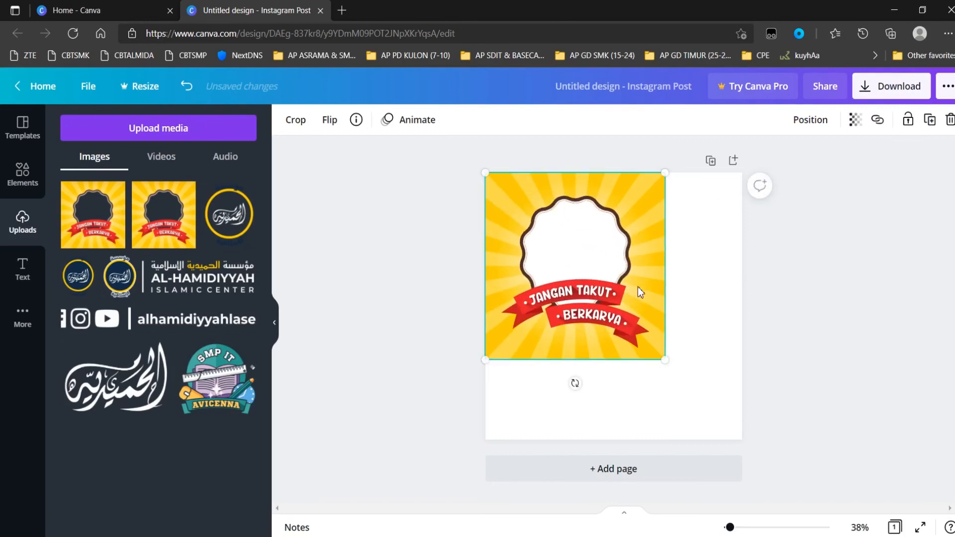
pyautogui.moveTo(671, 365); pyautogui.dragTo(747, 444)
pyautogui.click(783, 335)
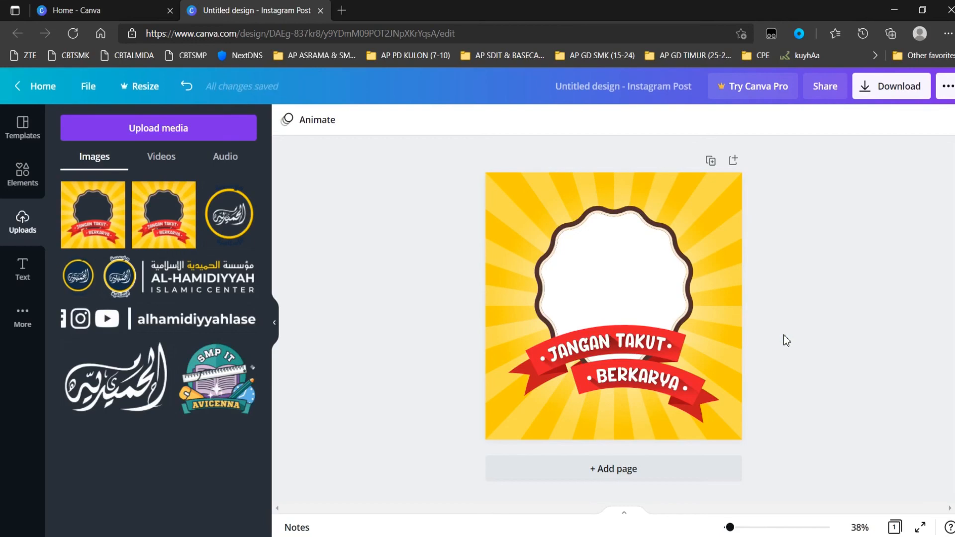
pyautogui.click(652, 309)
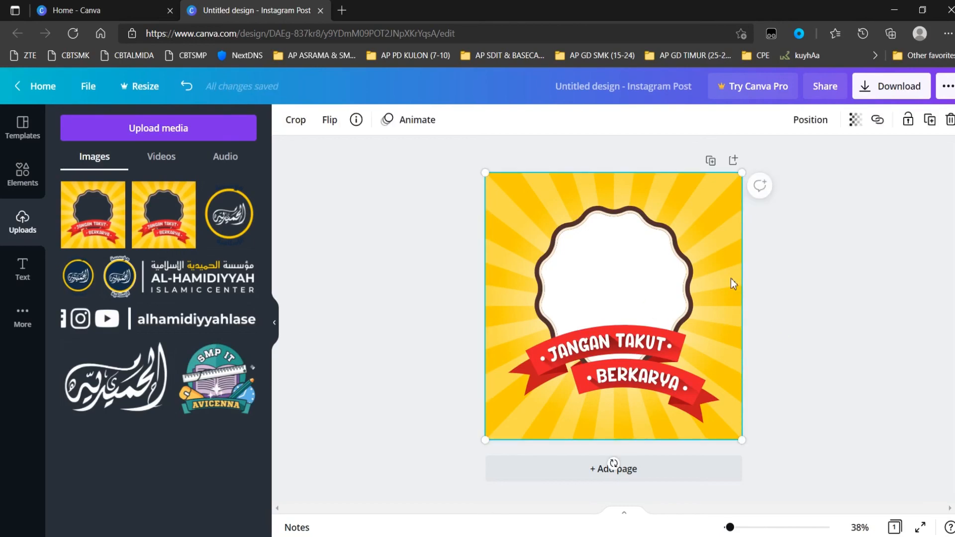
pyautogui.click(277, 327)
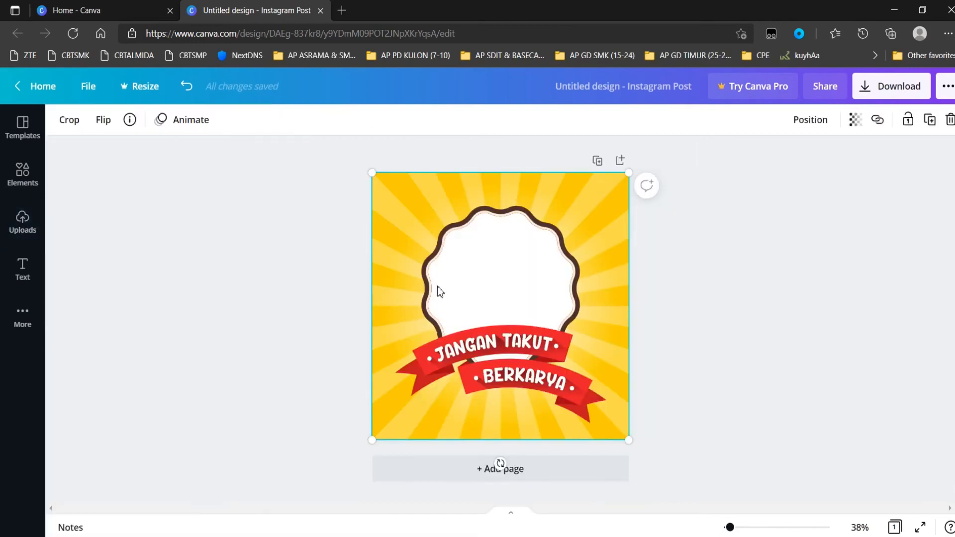
# Open a new tab, search the web for TWIBBONIZE and go to the Twibbonize website
pyautogui.hotkey('ctrl', 't')
pyautogui.write('TW')
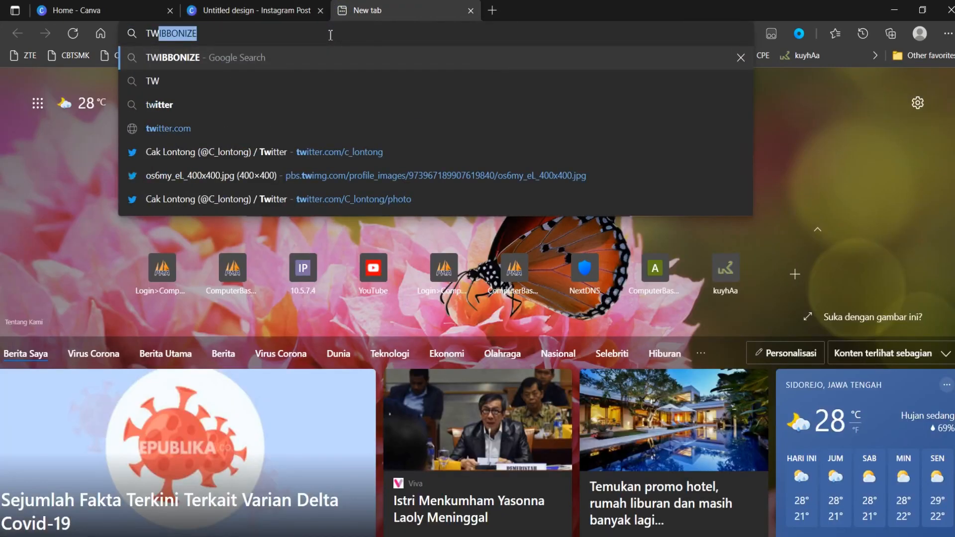
pyautogui.press('Return')
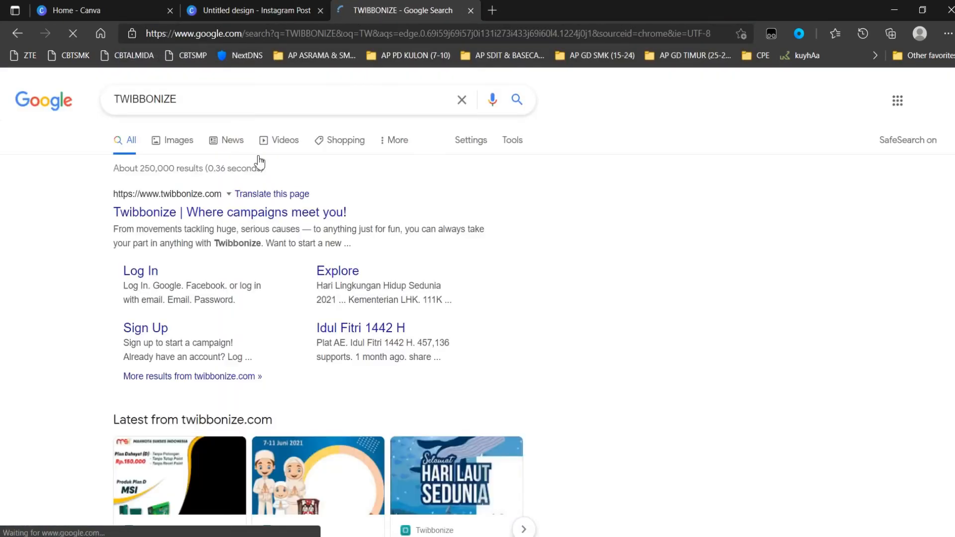
pyautogui.click(277, 155)
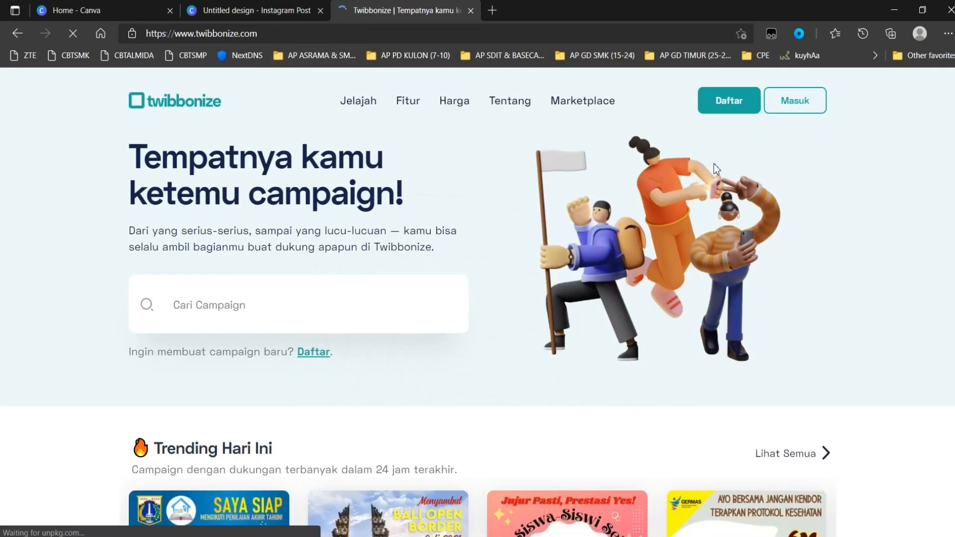
# Log in to Twibbonize with a Facebook account and start creating a new campaign
pyautogui.click(795, 109)
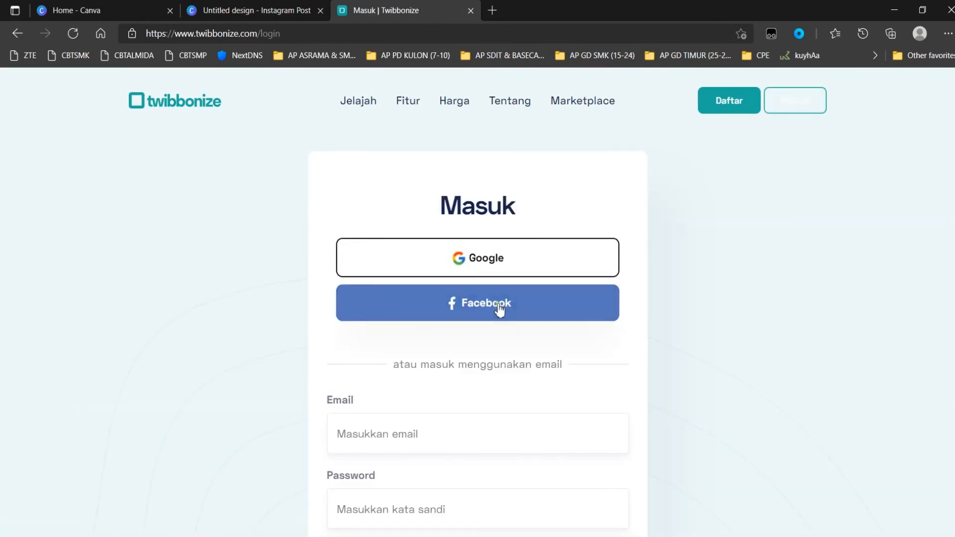
pyautogui.click(499, 298)
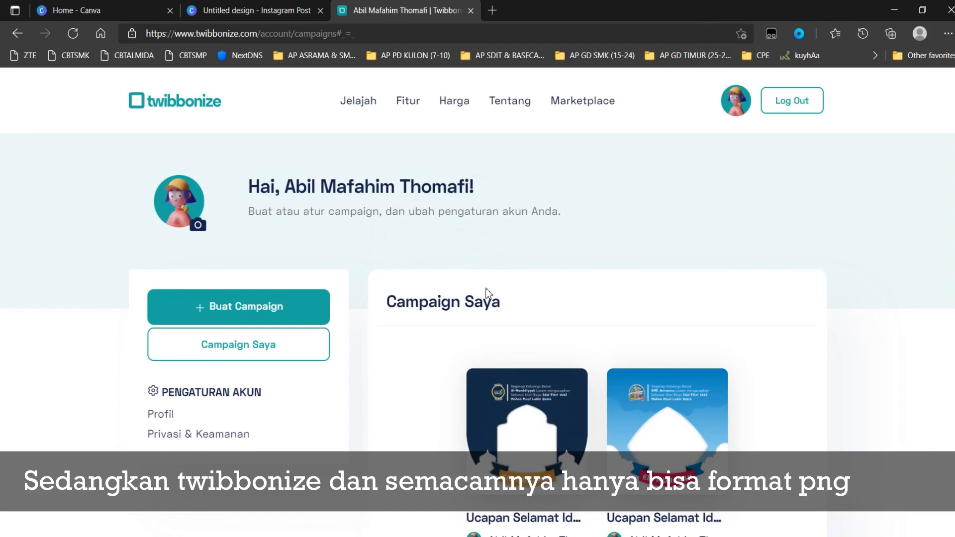
pyautogui.click(263, 307)
# Set the campaign link to praktikdgxi
pyautogui.scroll(-1, 461, 293)
pyautogui.scroll(-6, 477, 294)
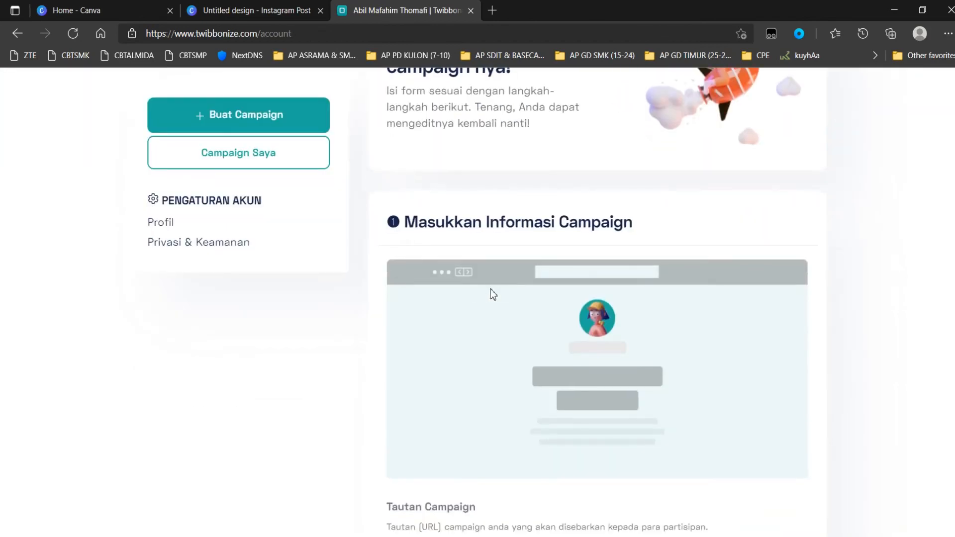
pyautogui.scroll(2, 498, 264)
pyautogui.scroll(-4, 527, 259)
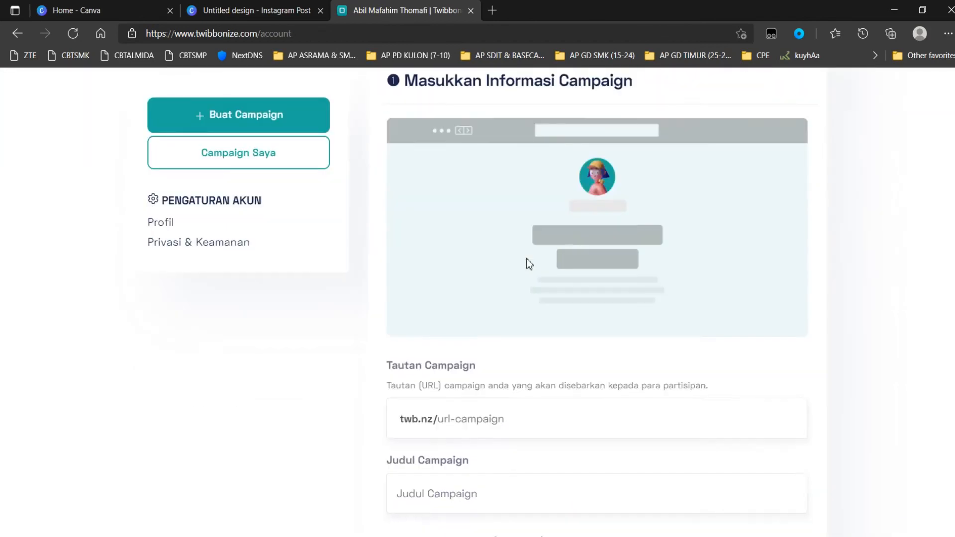
pyautogui.click(526, 274)
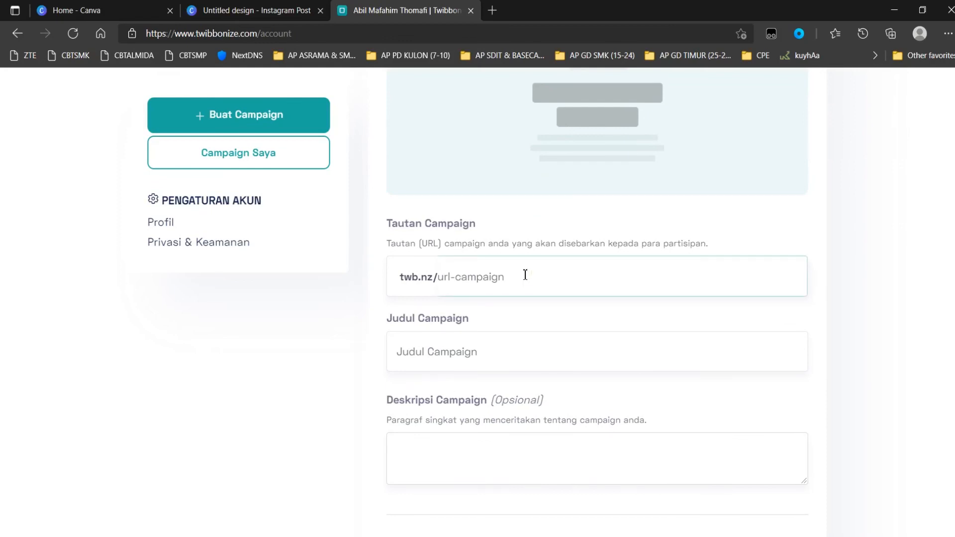
pyautogui.write('praktikdgxi')
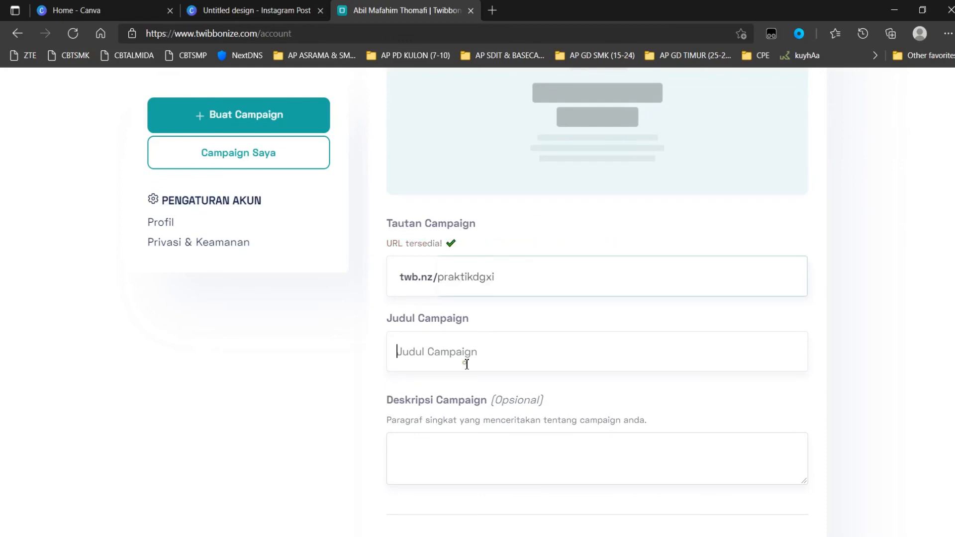
# Set the campaign title to Praktik DGXI
pyautogui.scroll(-3, 467, 364)
pyautogui.scroll(1, 492, 294)
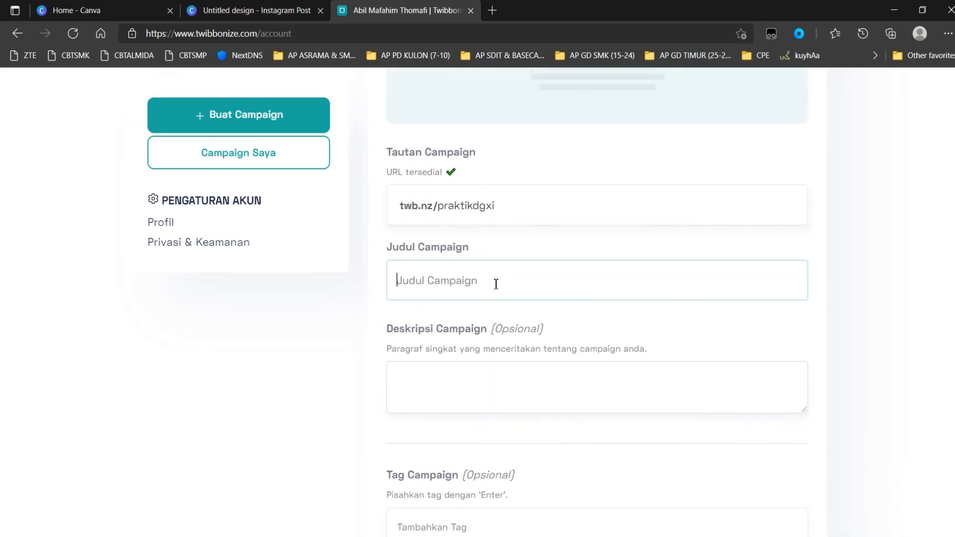
pyautogui.write('Praktik DGXI')
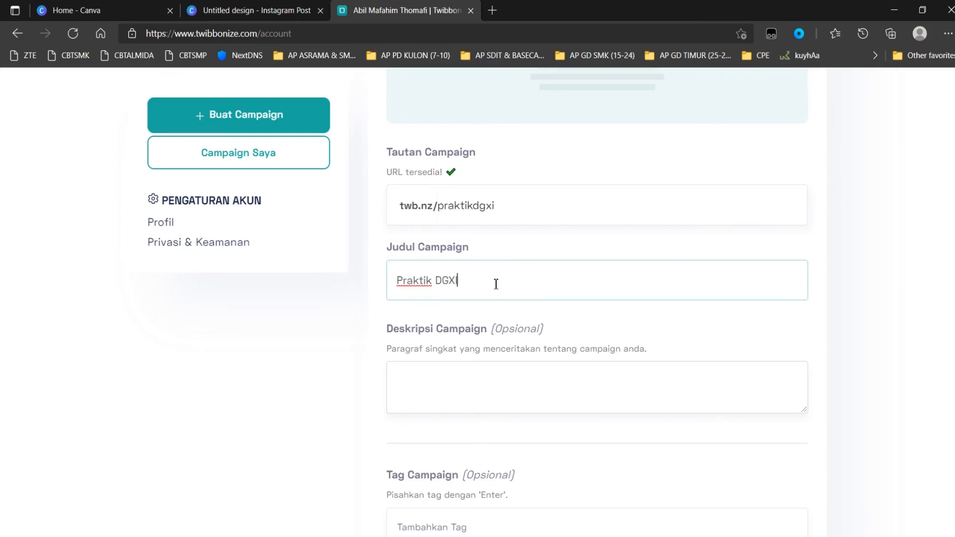
# Upload praktik DG XI.png from Pictures as the campaign frame
pyautogui.scroll(-10, 504, 302)
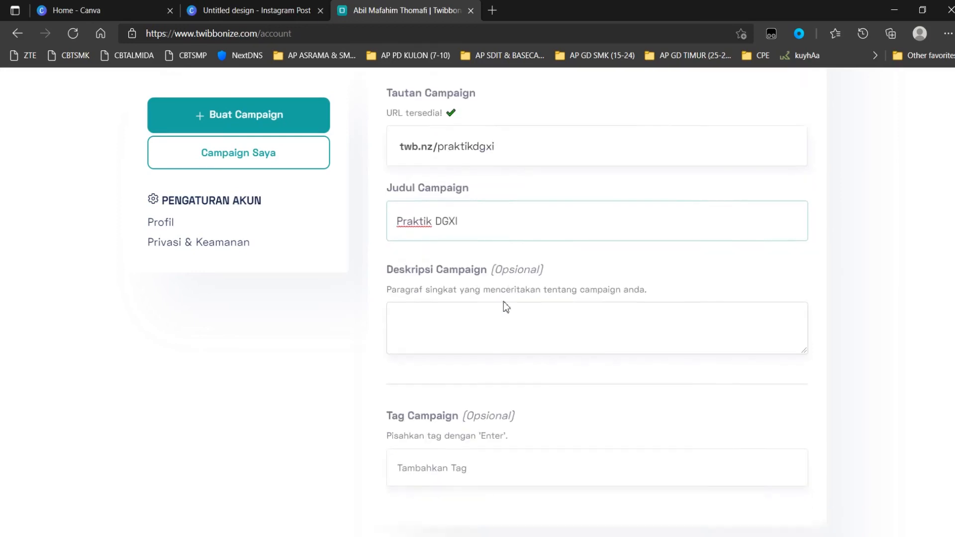
pyautogui.scroll(-4, 589, 332)
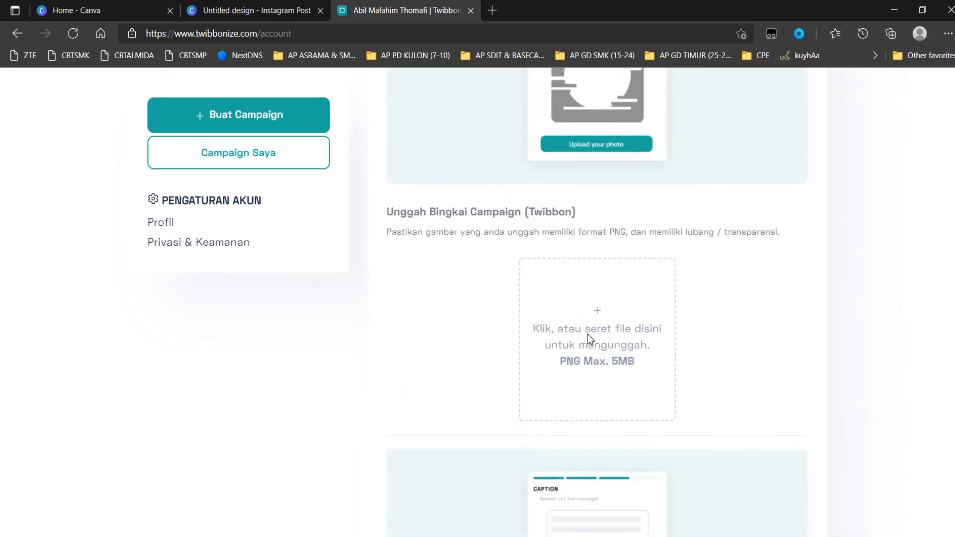
pyautogui.click(600, 204)
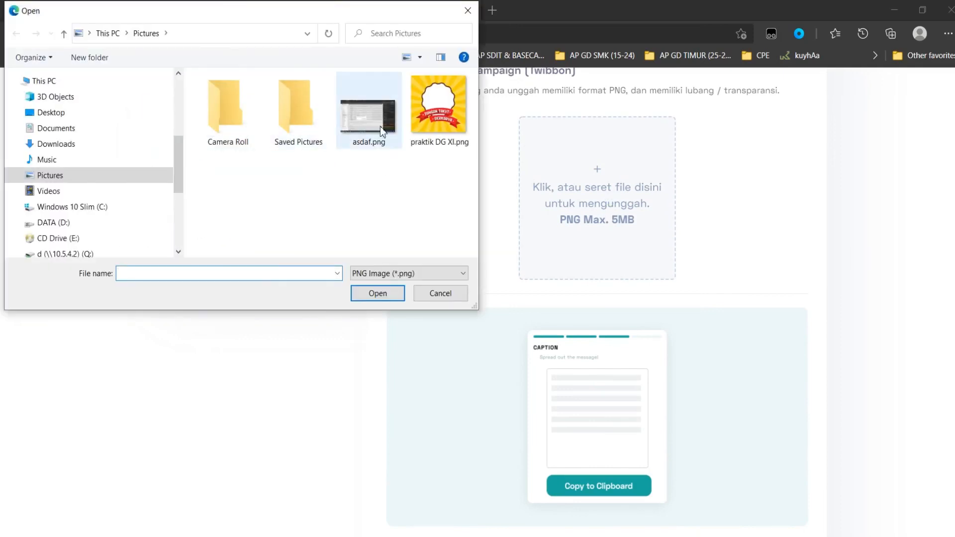
pyautogui.doubleClick(470, 124)
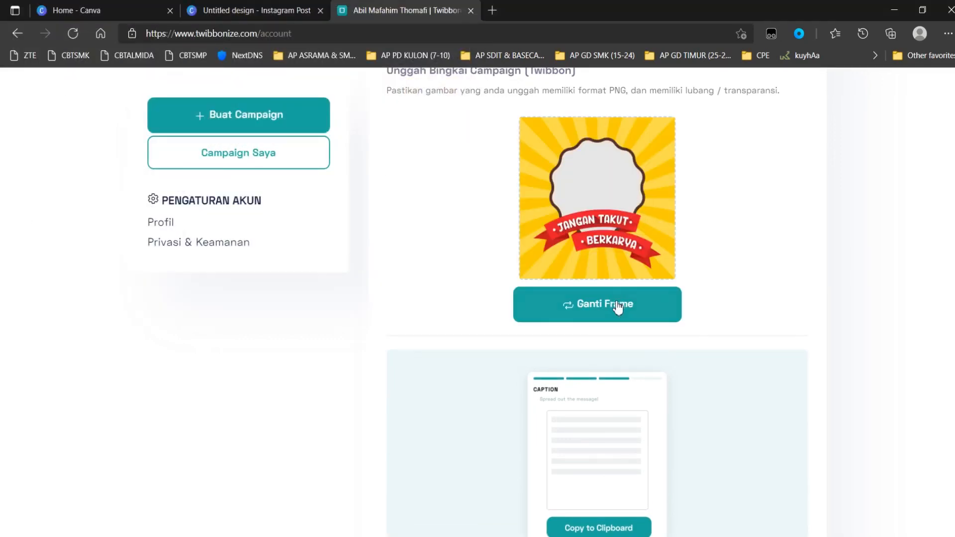
# Publish the campaign
pyautogui.scroll(-7, 619, 307)
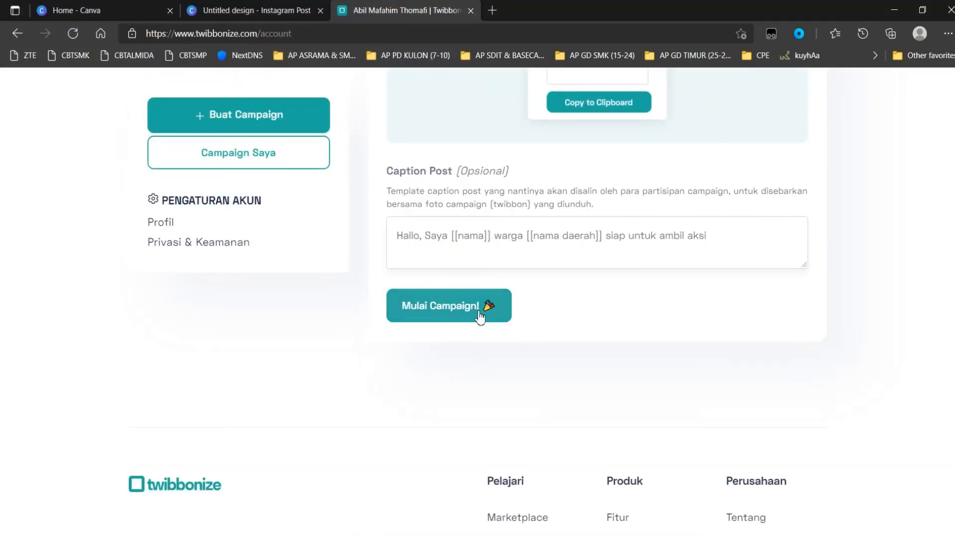
pyautogui.click(455, 318)
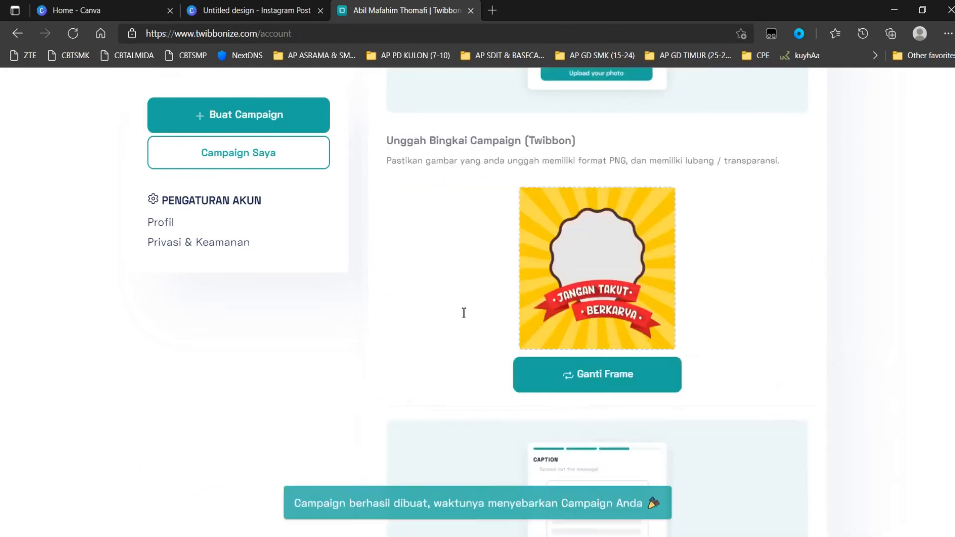
pyautogui.scroll(-3, 480, 269)
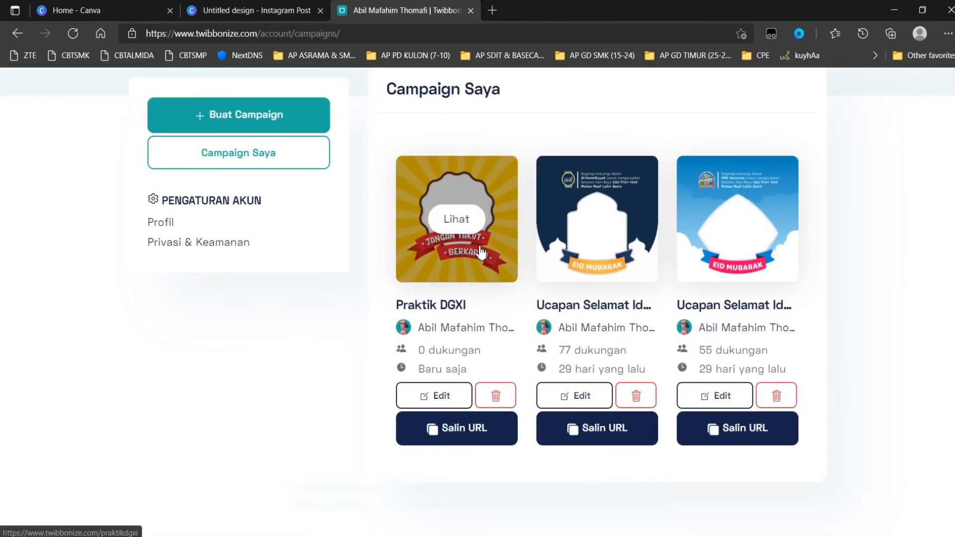
# Open the public page of the Praktik DGXI campaign
pyautogui.click(467, 234)
pyautogui.scroll(-5, 466, 234)
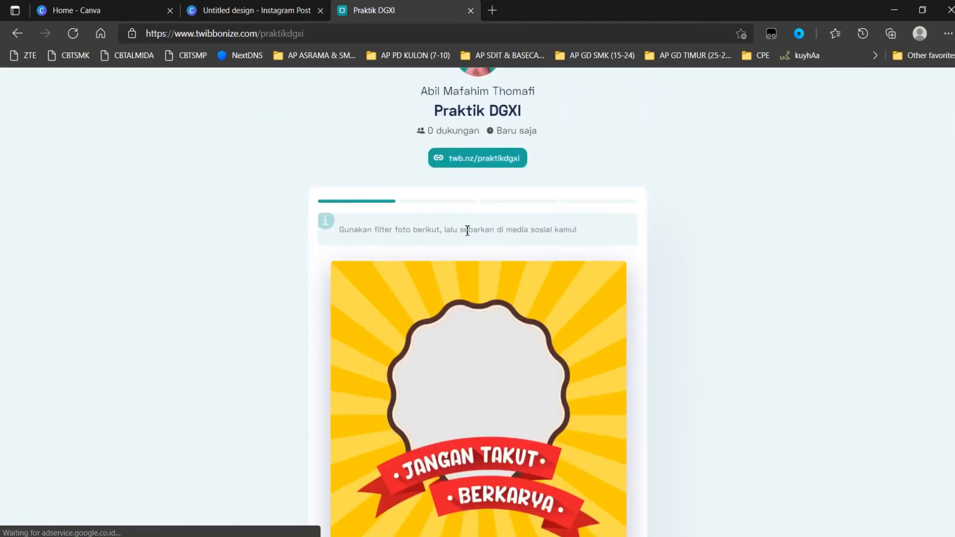
pyautogui.scroll(-2, 468, 235)
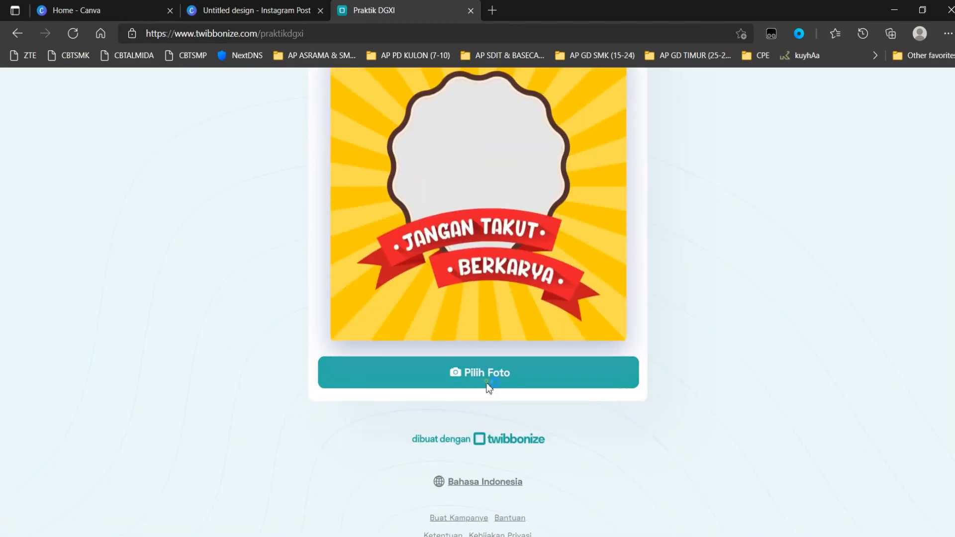
# Load img636-1572689282.jpg from Downloads as the photo for the frame
pyautogui.click(490, 389)
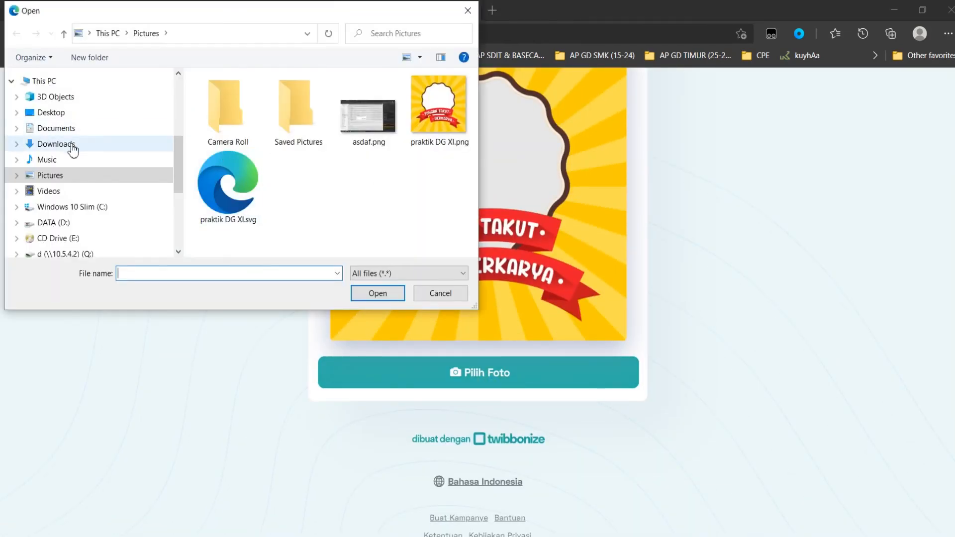
pyautogui.click(72, 148)
pyautogui.doubleClick(373, 138)
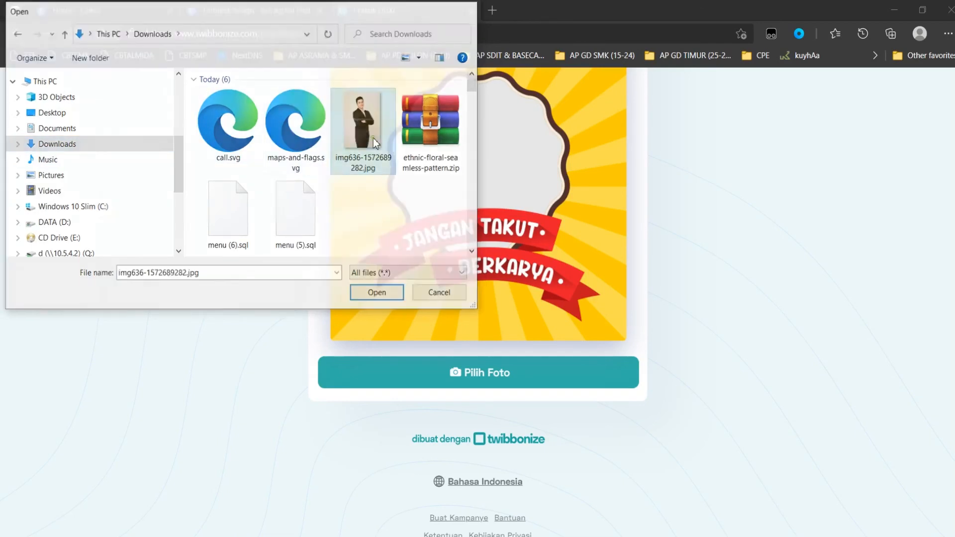
# Reposition the photo inside the badge frame and finish the edit
pyautogui.scroll(2, 511, 191)
pyautogui.scroll(-4, 511, 191)
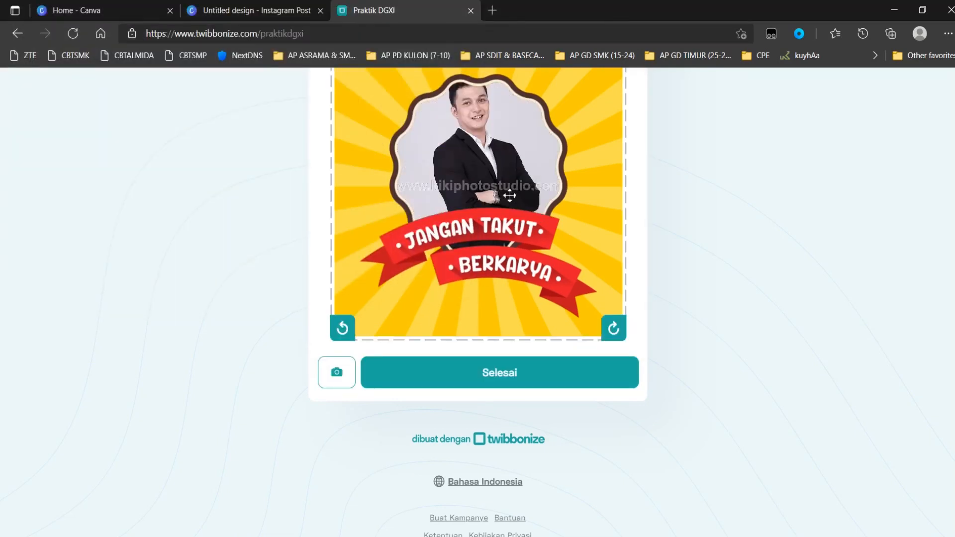
pyautogui.scroll(1, 482, 142)
pyautogui.moveTo(481, 143); pyautogui.dragTo(474, 208)
pyautogui.scroll(1, 483, 162)
pyautogui.scroll(2, 796, 191)
pyautogui.scroll(-1, 796, 190)
pyautogui.click(467, 448)
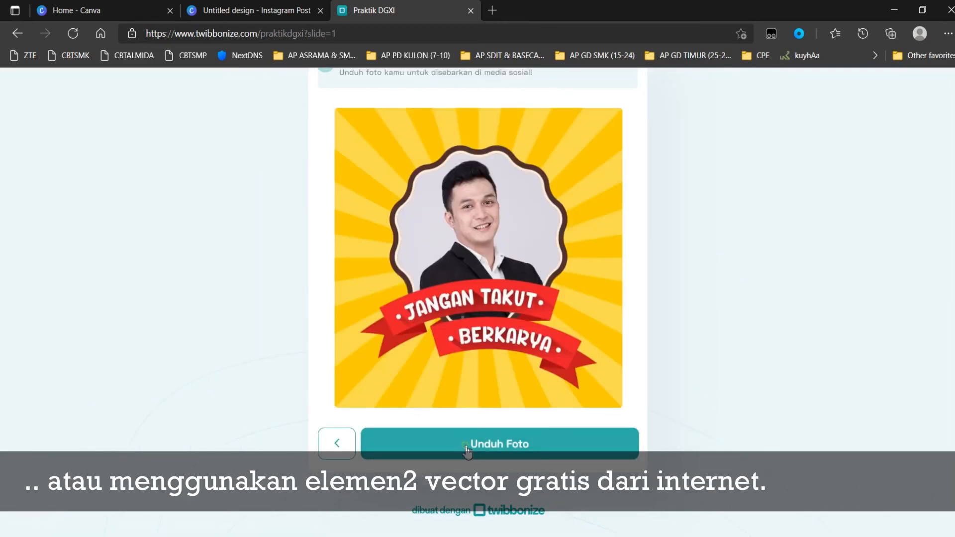
# Download the framed photo and open the downloaded file in a maximized viewer
pyautogui.click(467, 448)
pyautogui.click(686, 93)
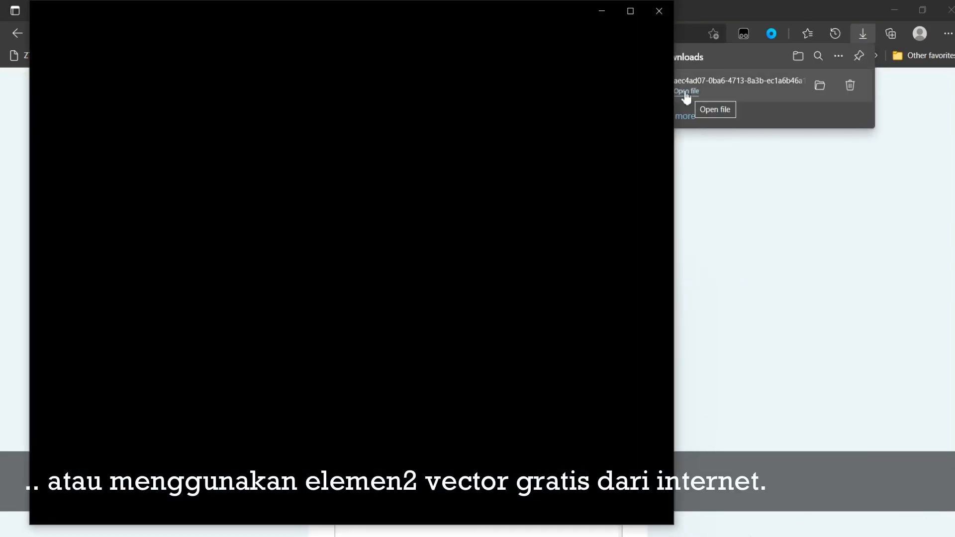
pyautogui.click(631, 12)
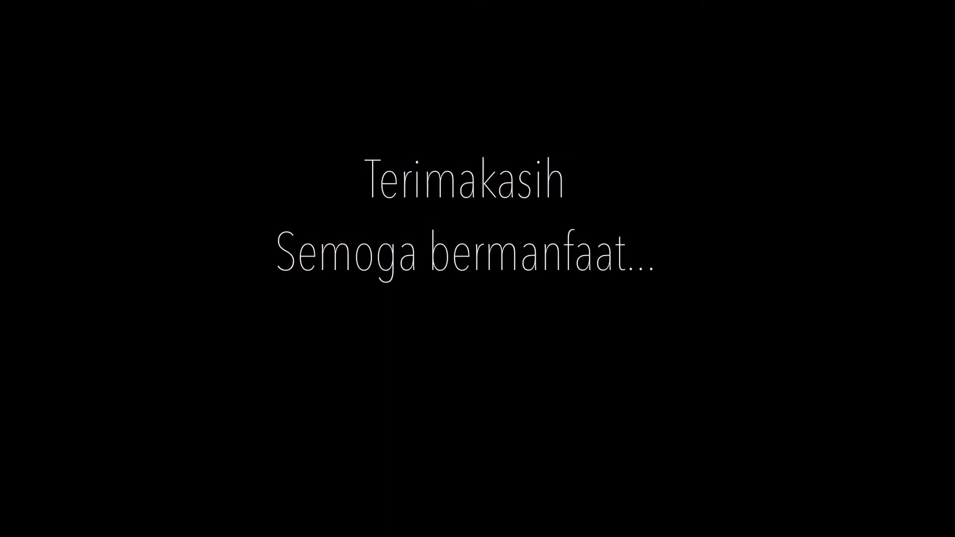